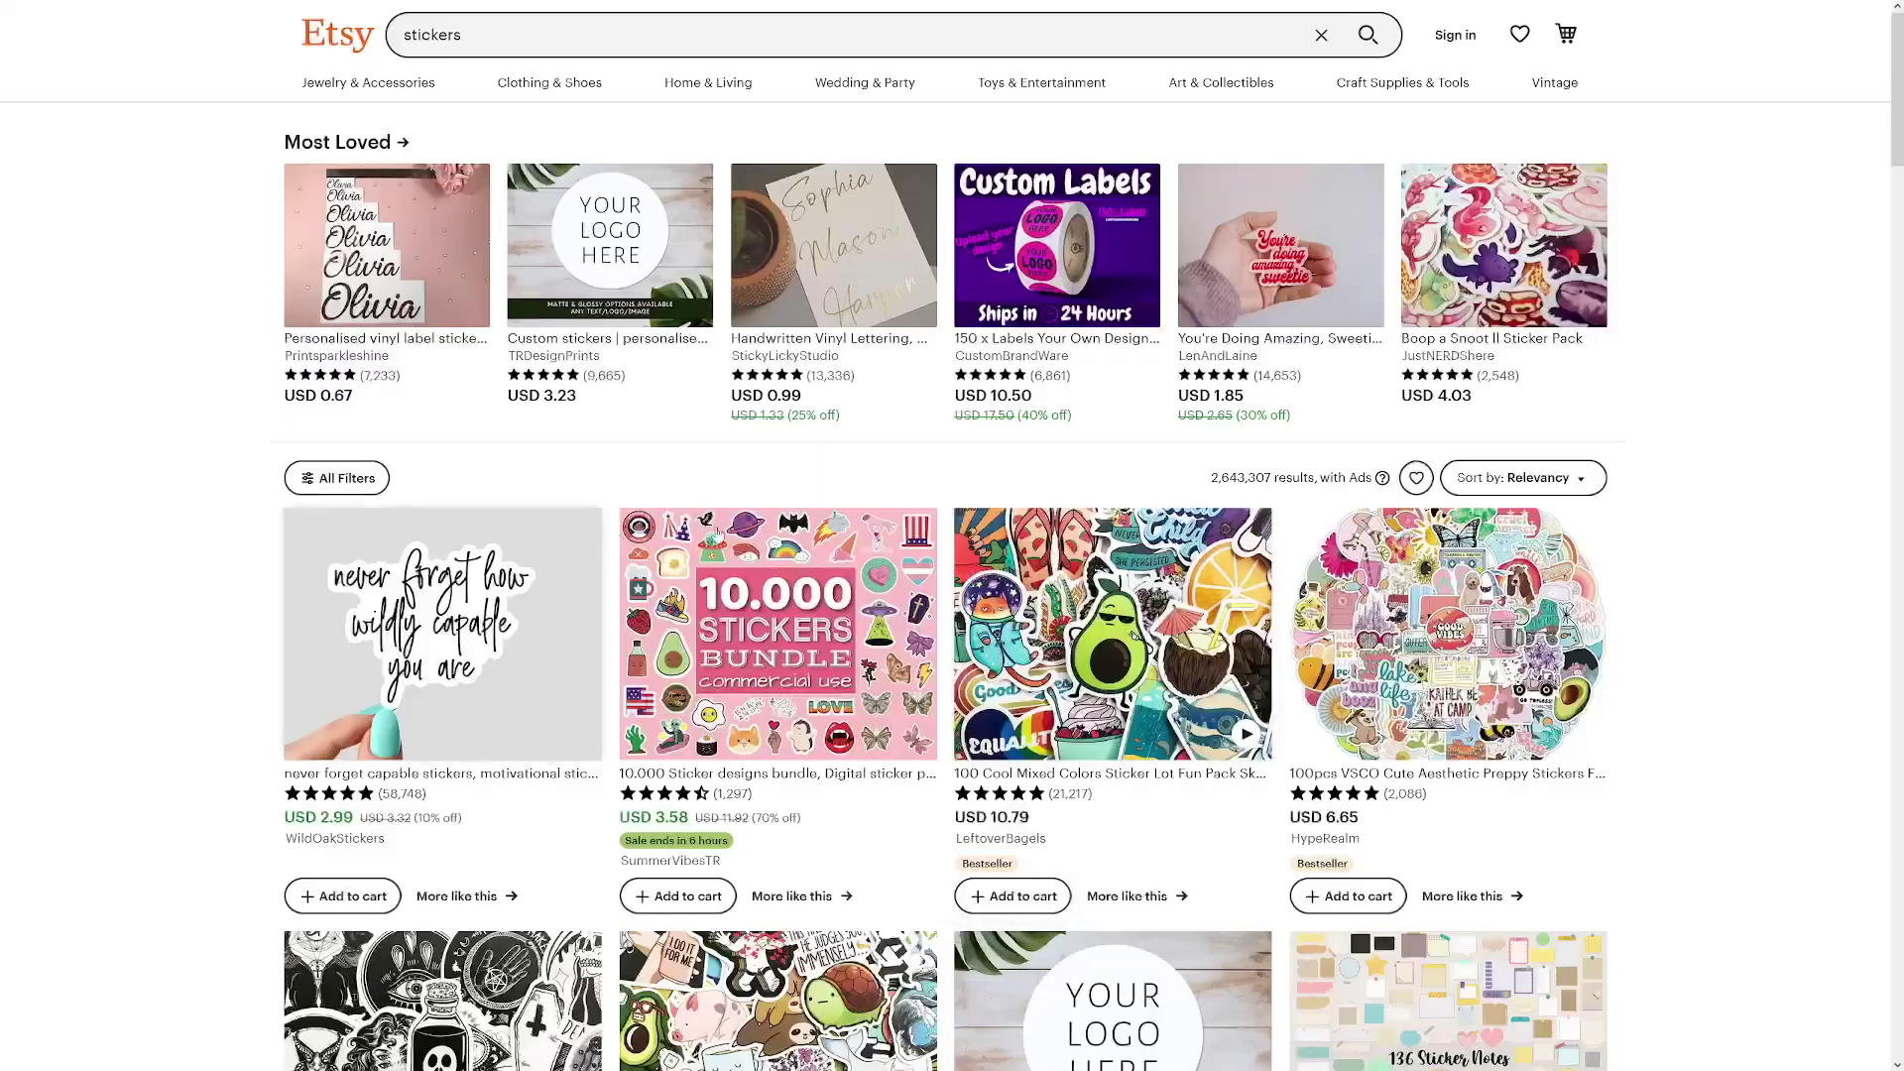
Scroll down Etsy's 'stickers' search results of over 2.6 million listings.
scroll(952, 535, "down", 3)
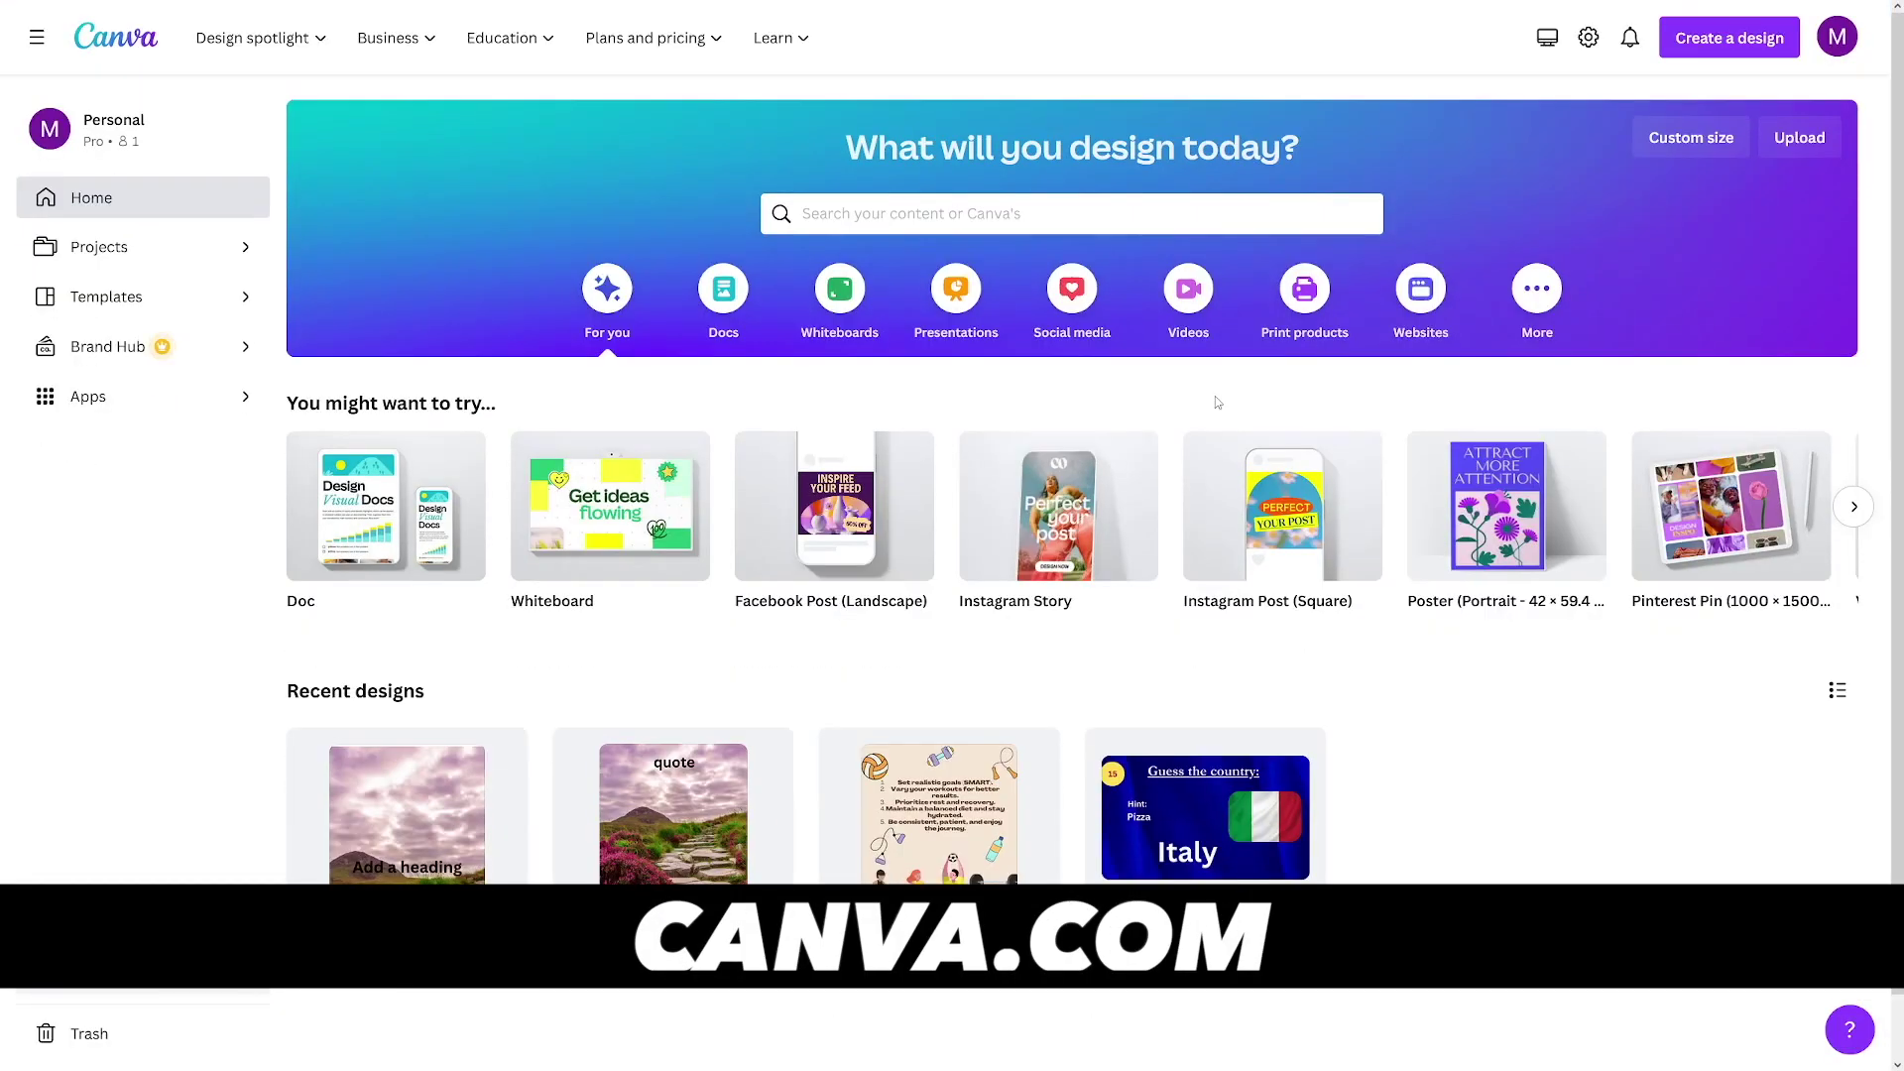
Create a blank 10 × 10 in custom-size design and show the Elements panel.
left_click(1691, 137)
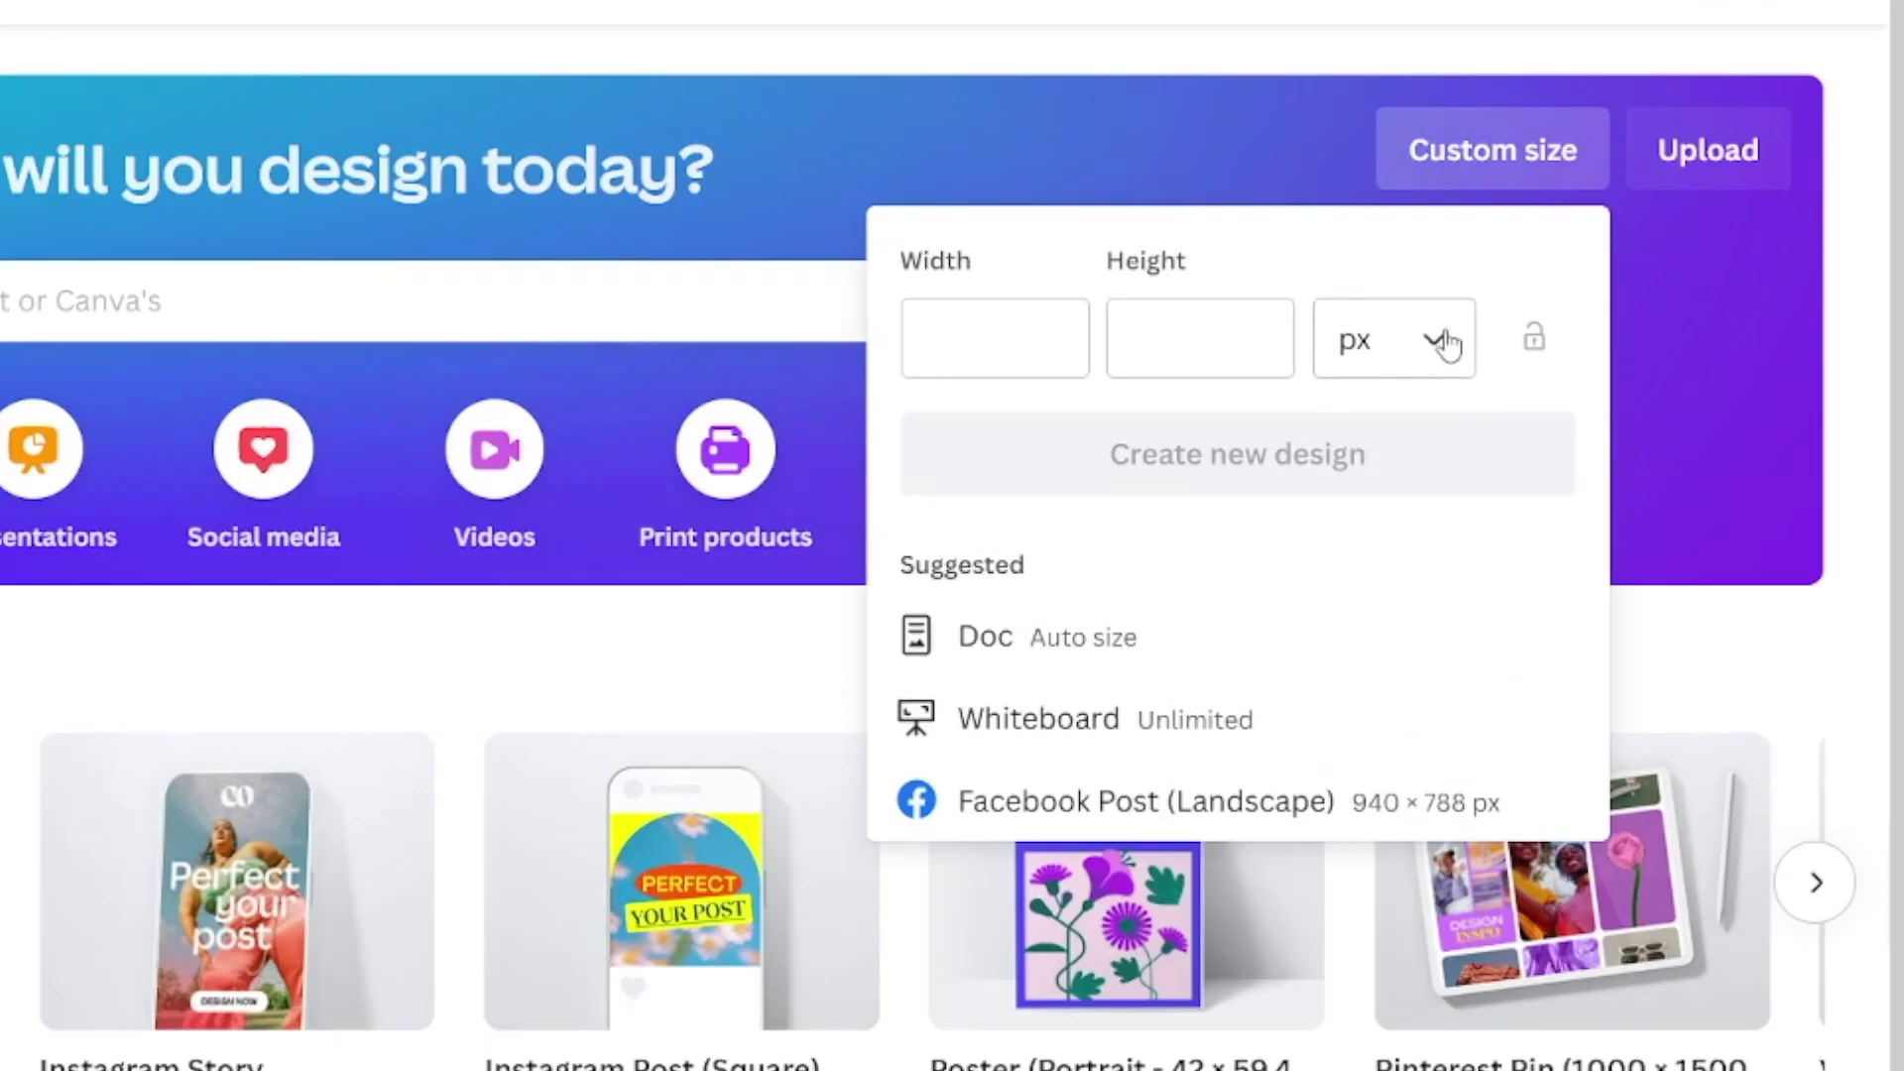
left_click(1438, 342)
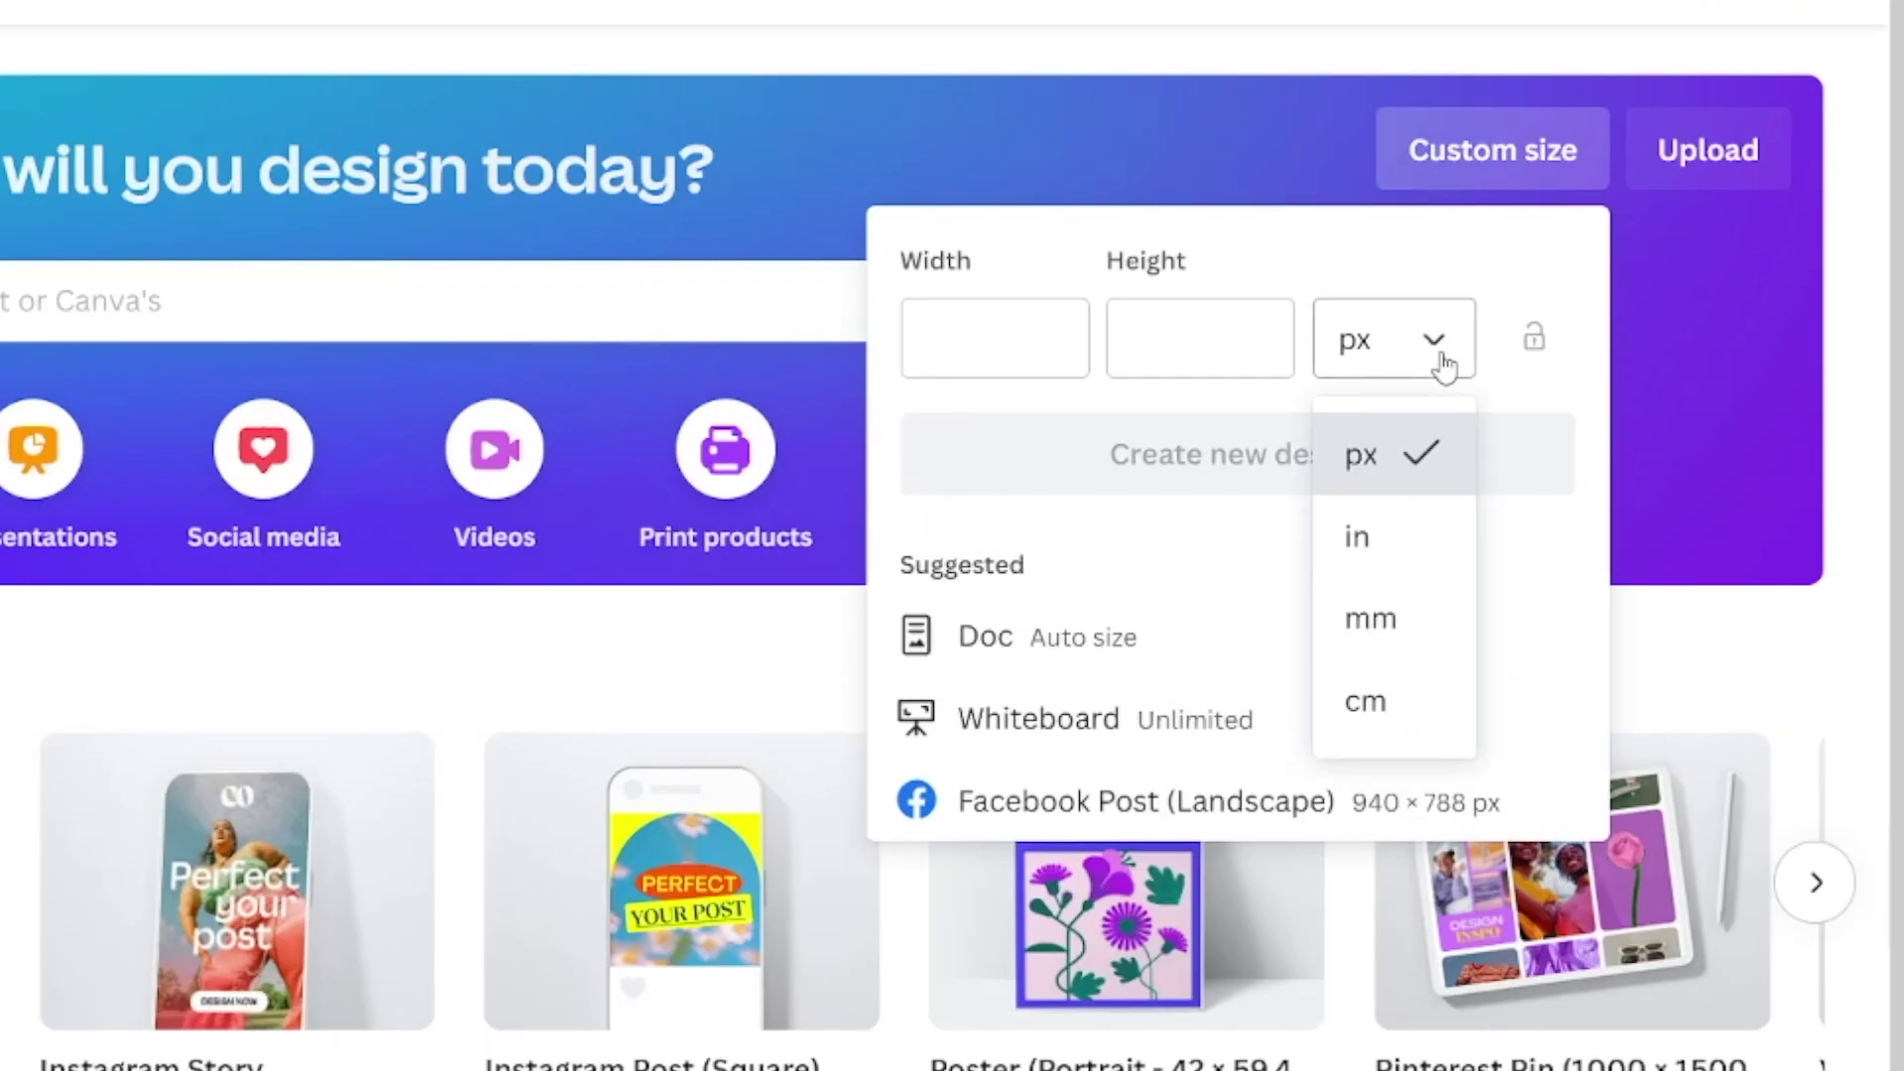
left_click(1409, 552)
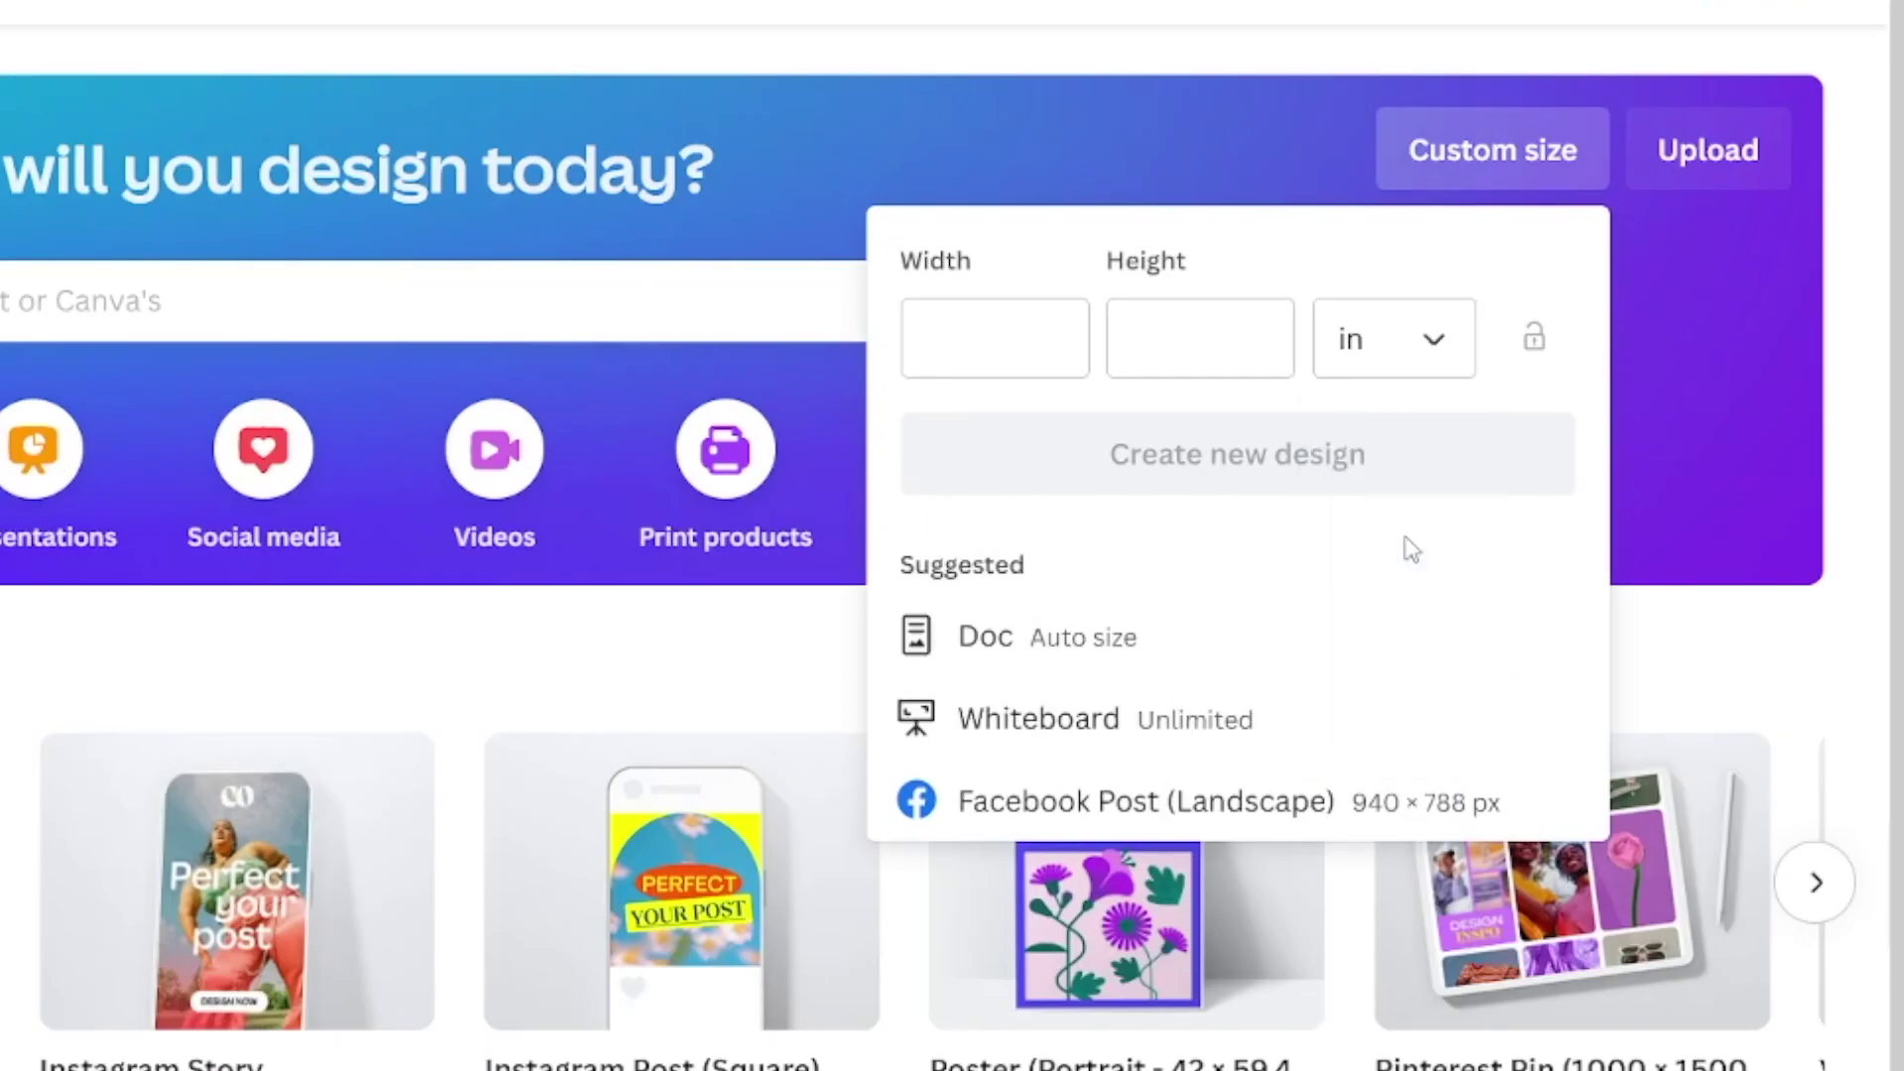
left_click(1037, 365)
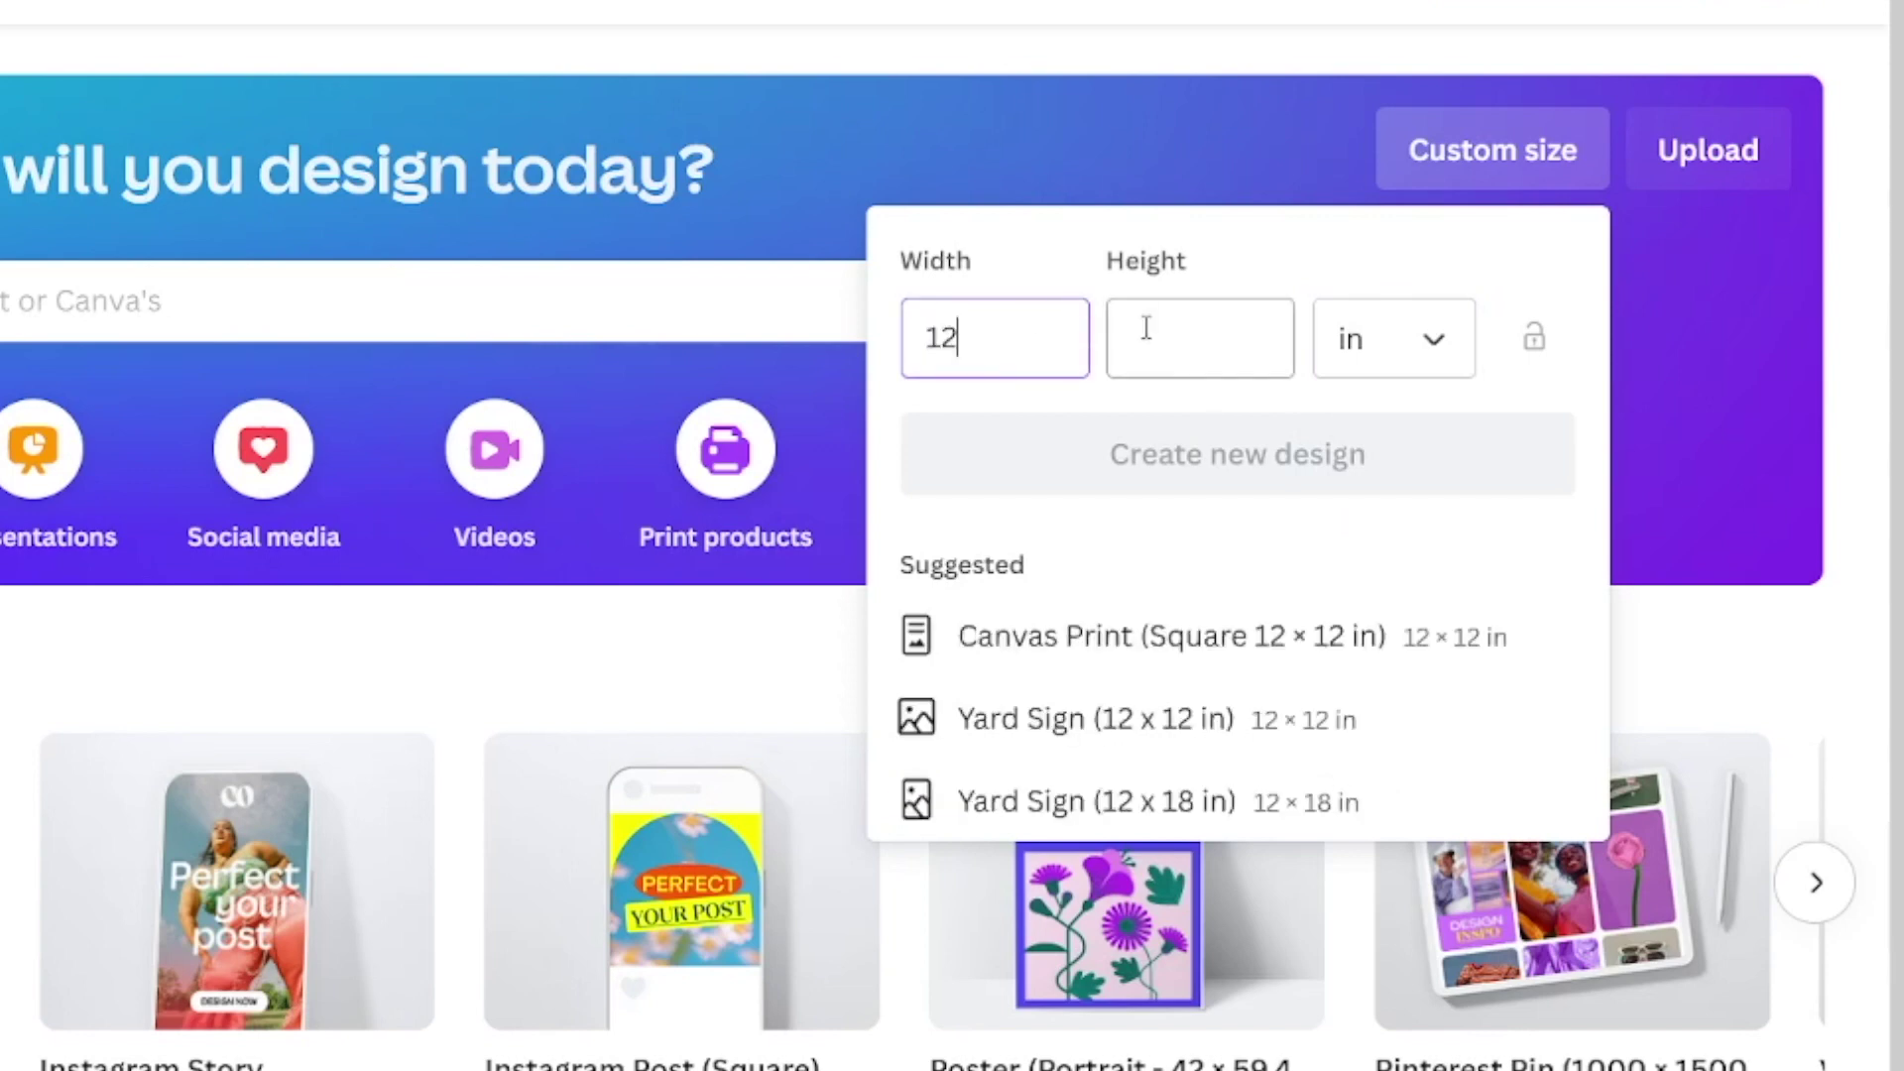
left_click(1180, 357)
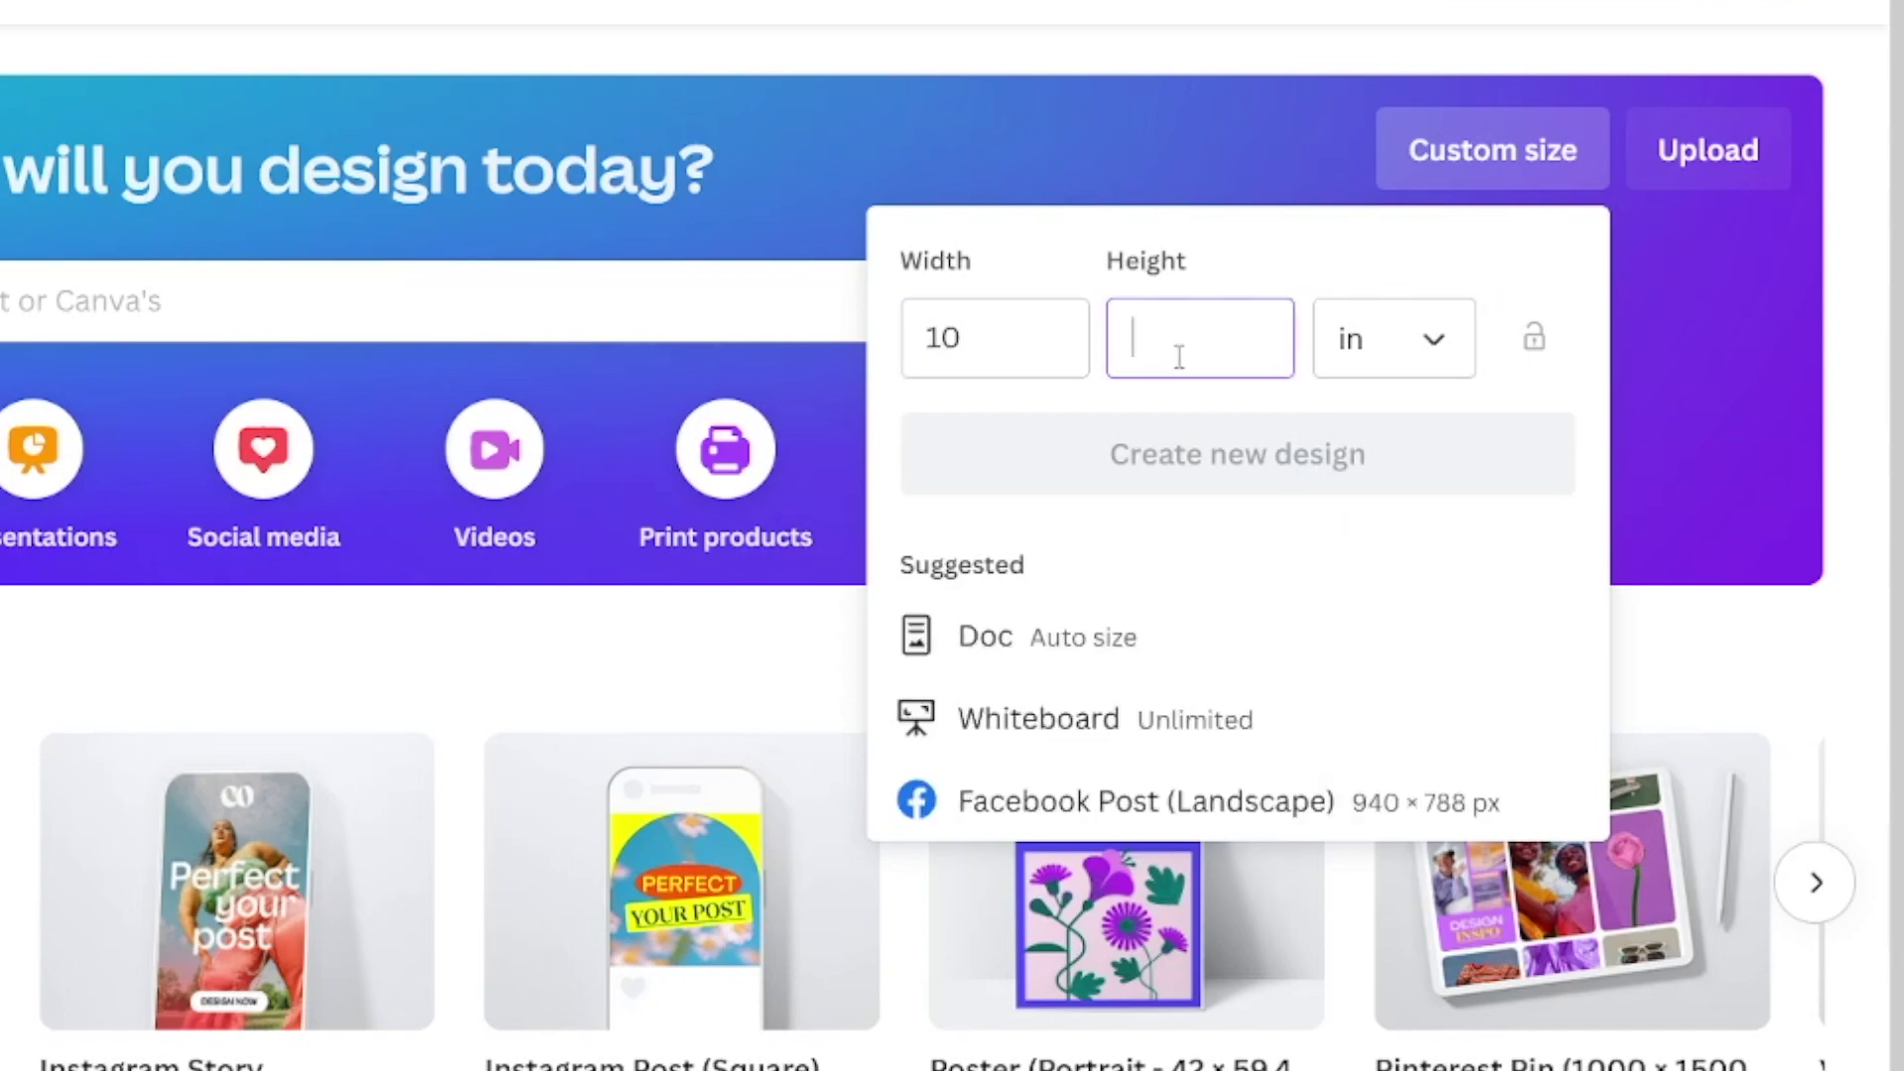
type("10")
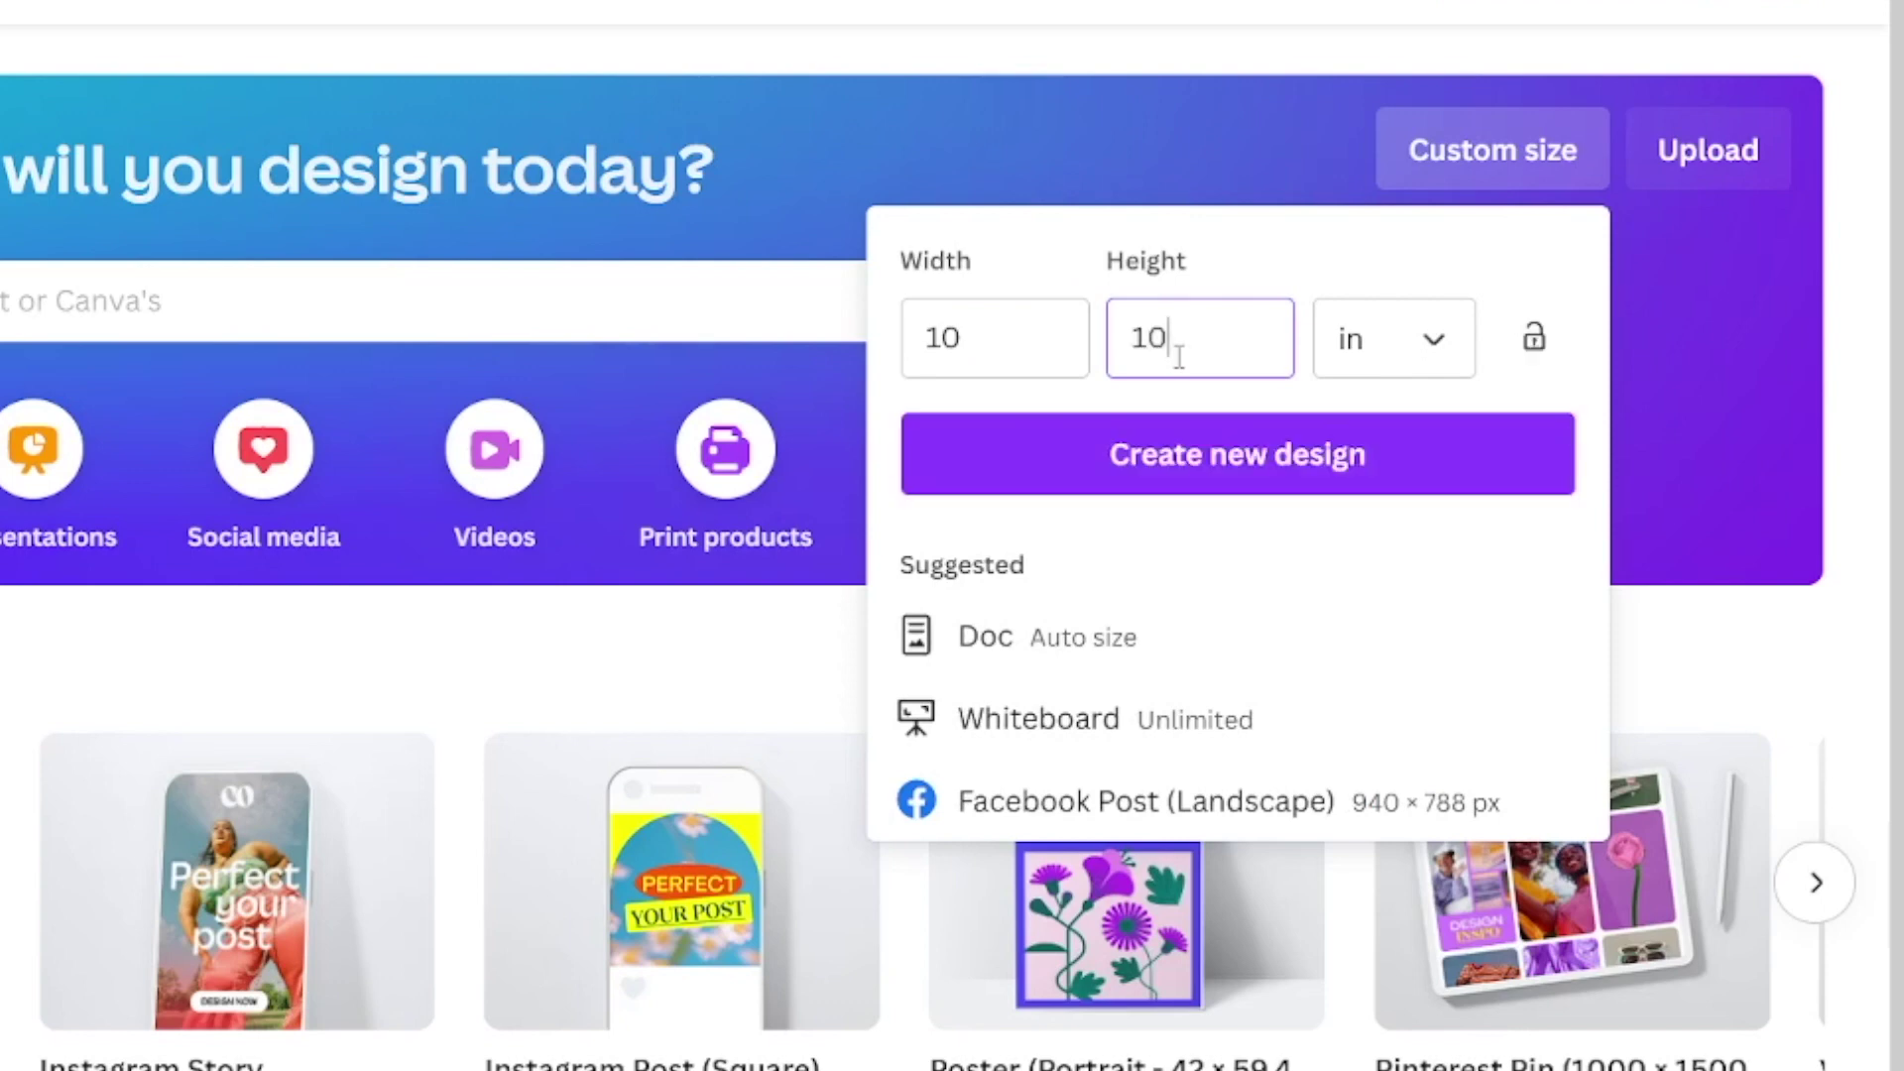
left_click(1190, 447)
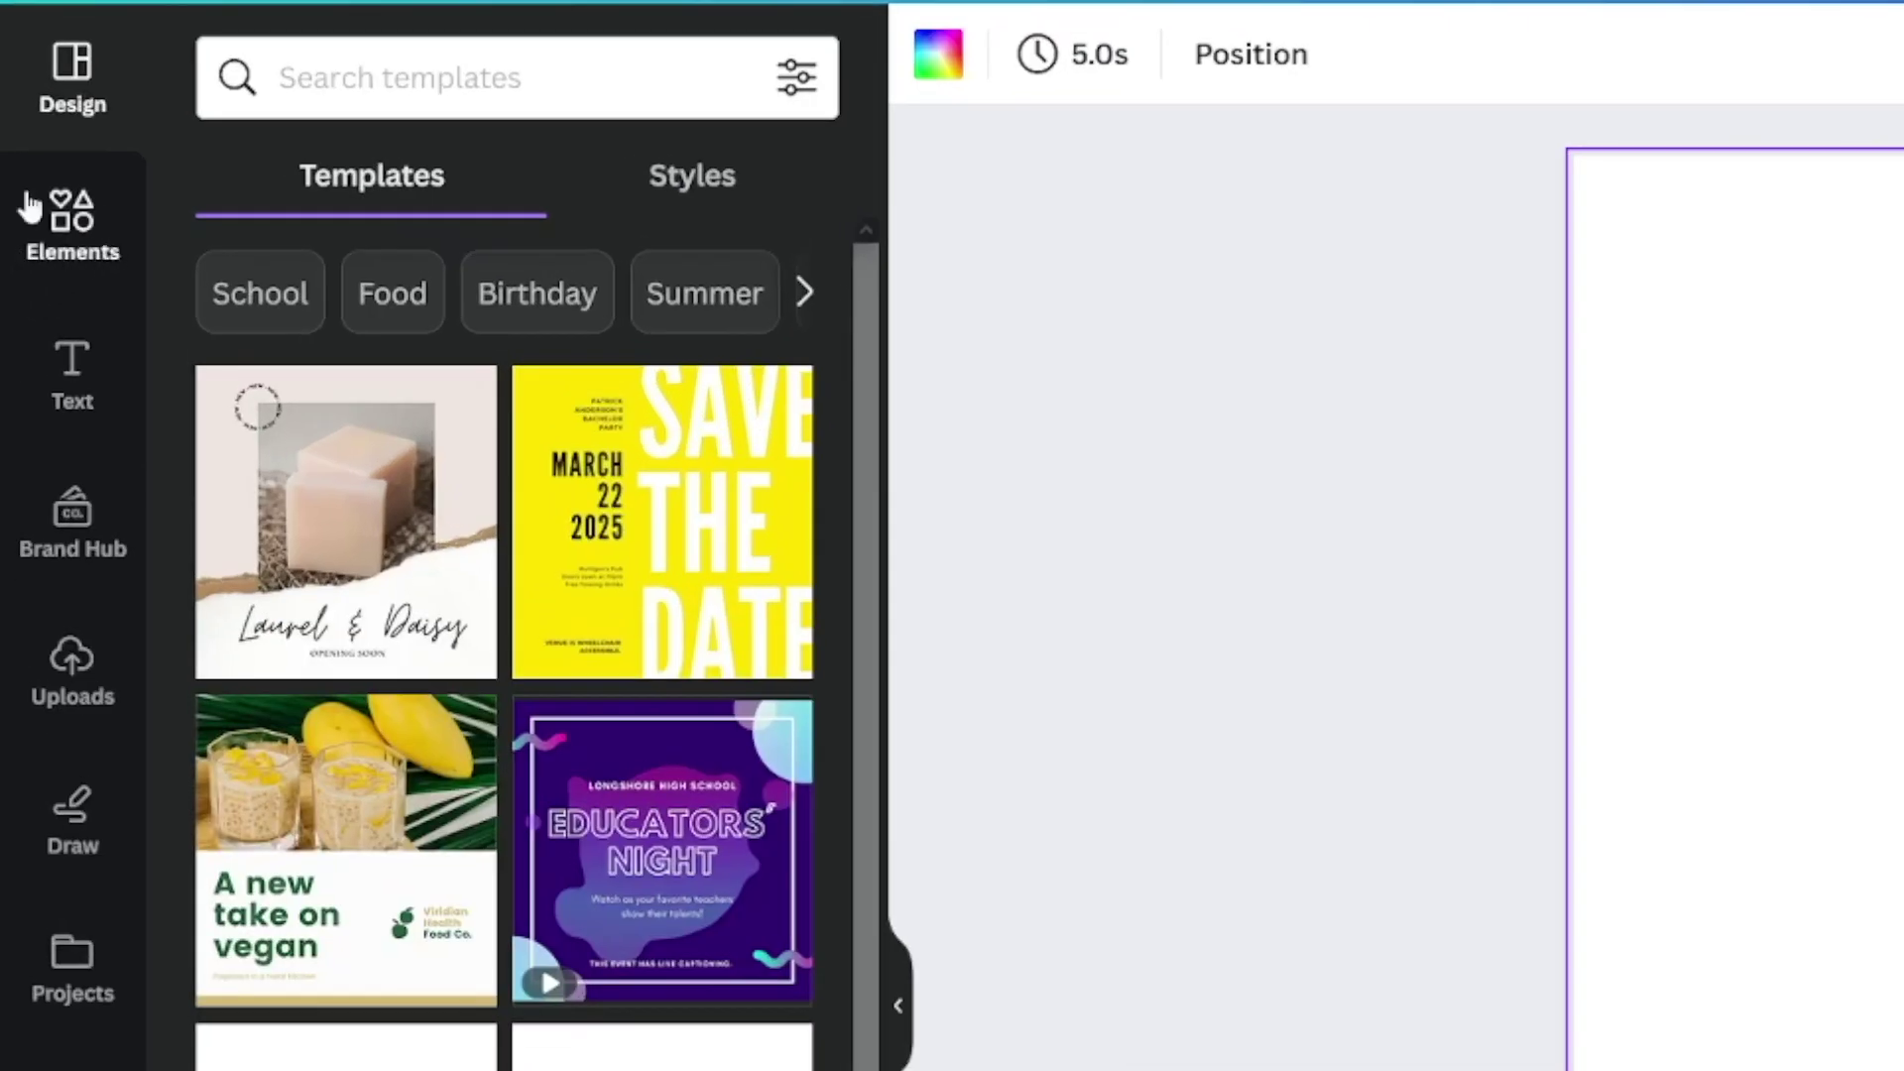
left_click(95, 241)
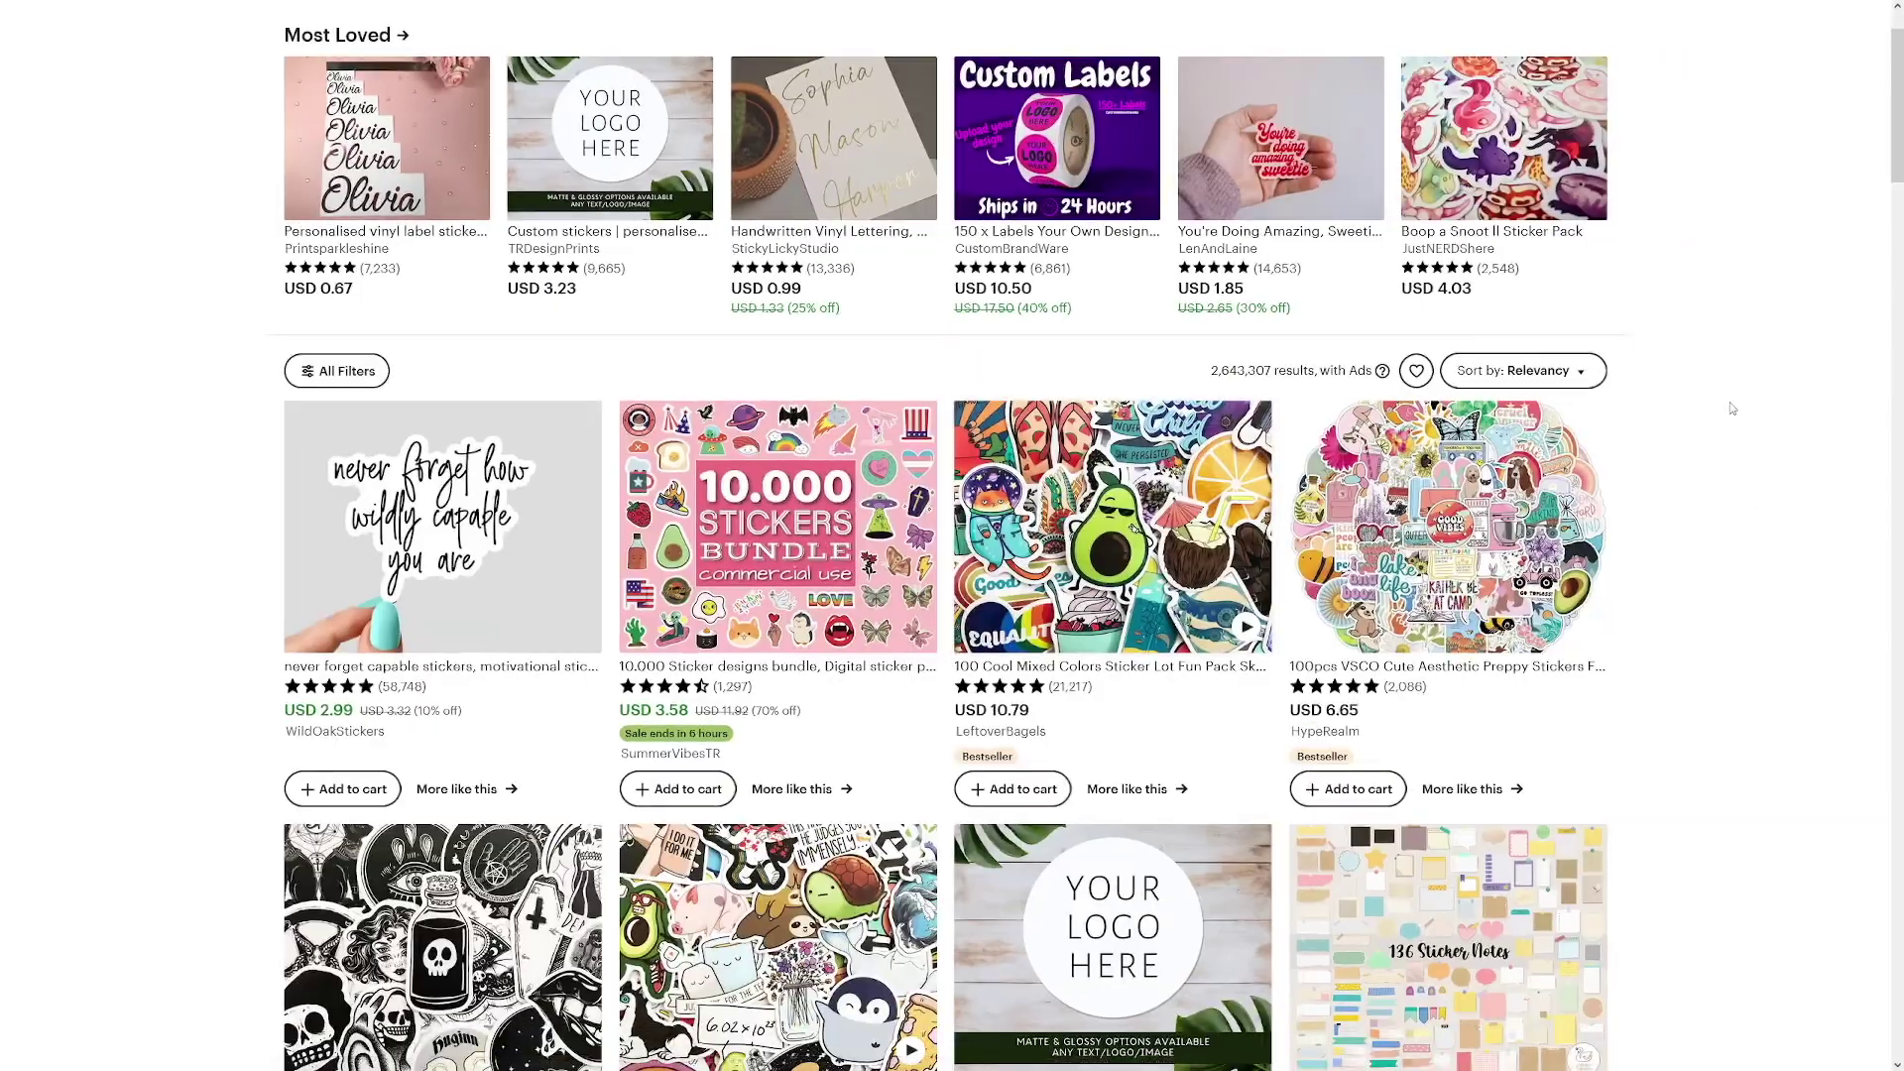
Scroll further down the Etsy sticker results to review more listings.
scroll(1730, 408, "down", 4)
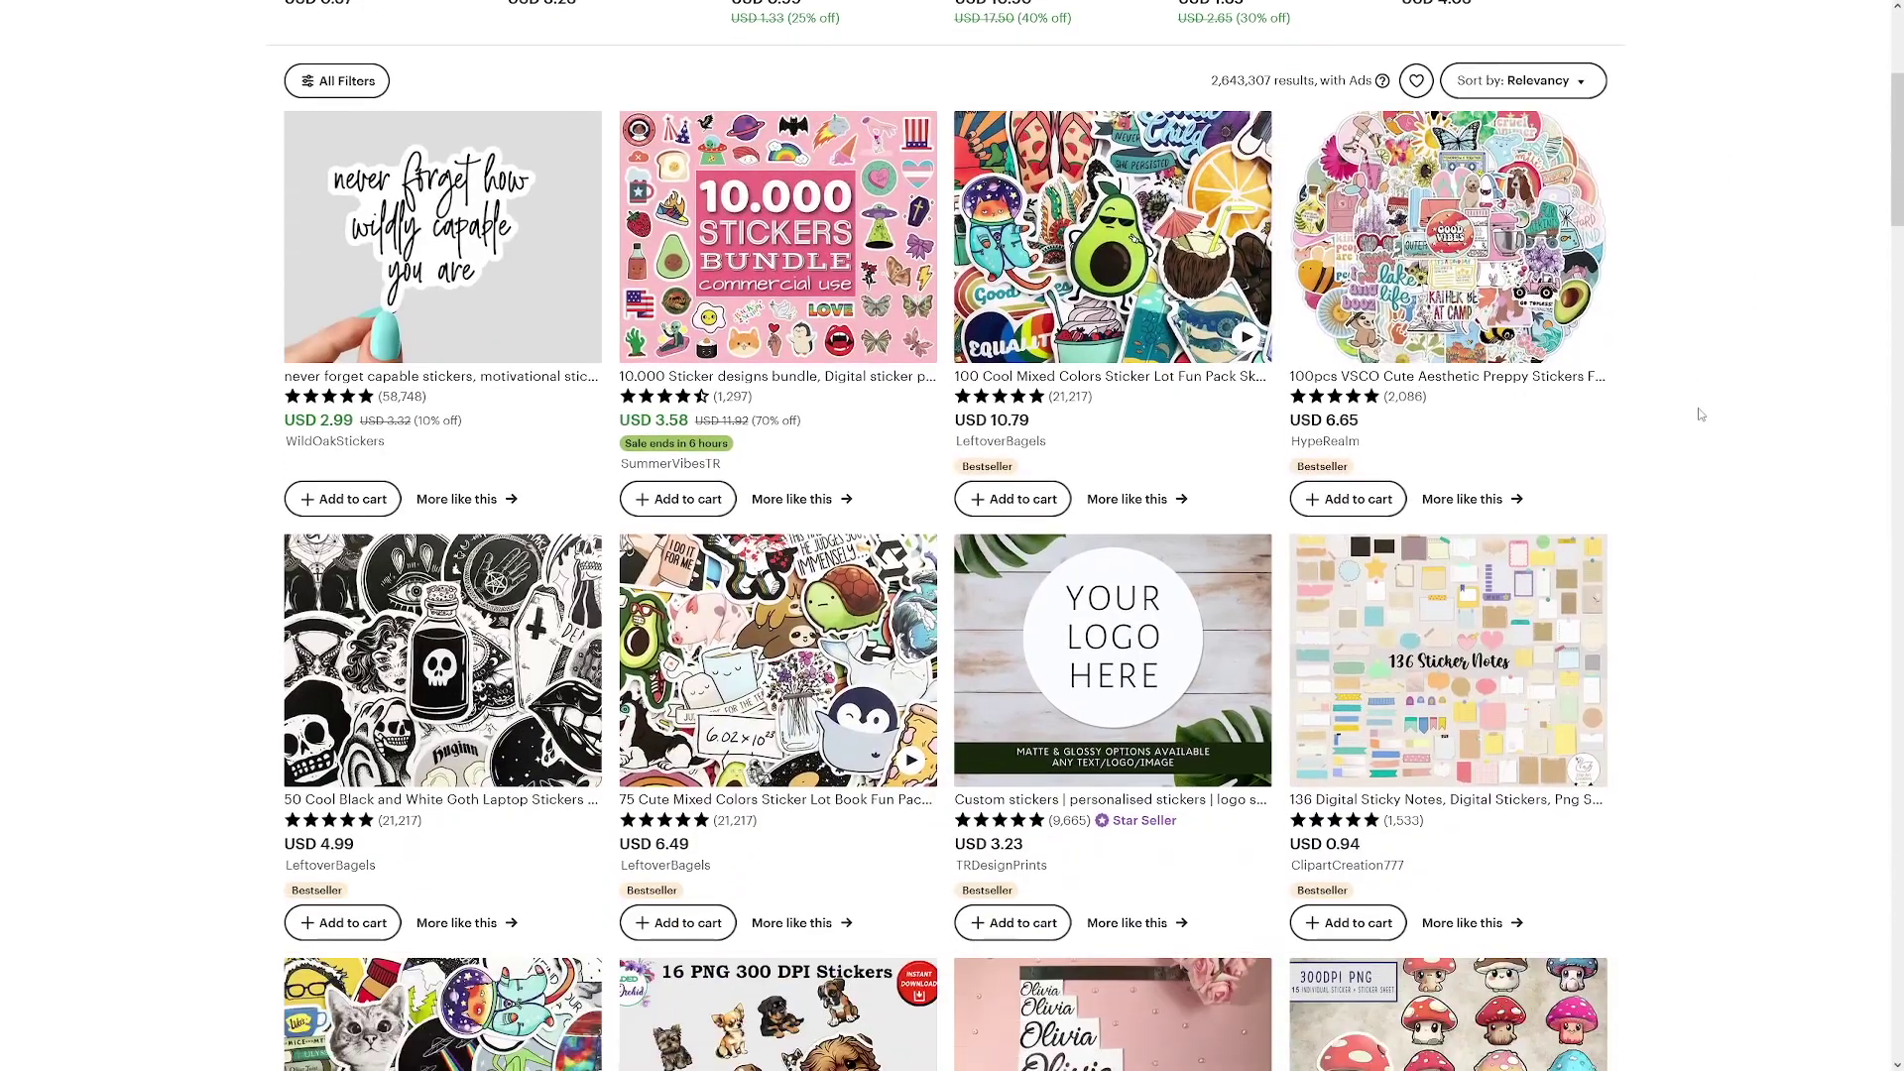
scroll(1666, 434, "down", 2)
scroll(1651, 439, "down", 2)
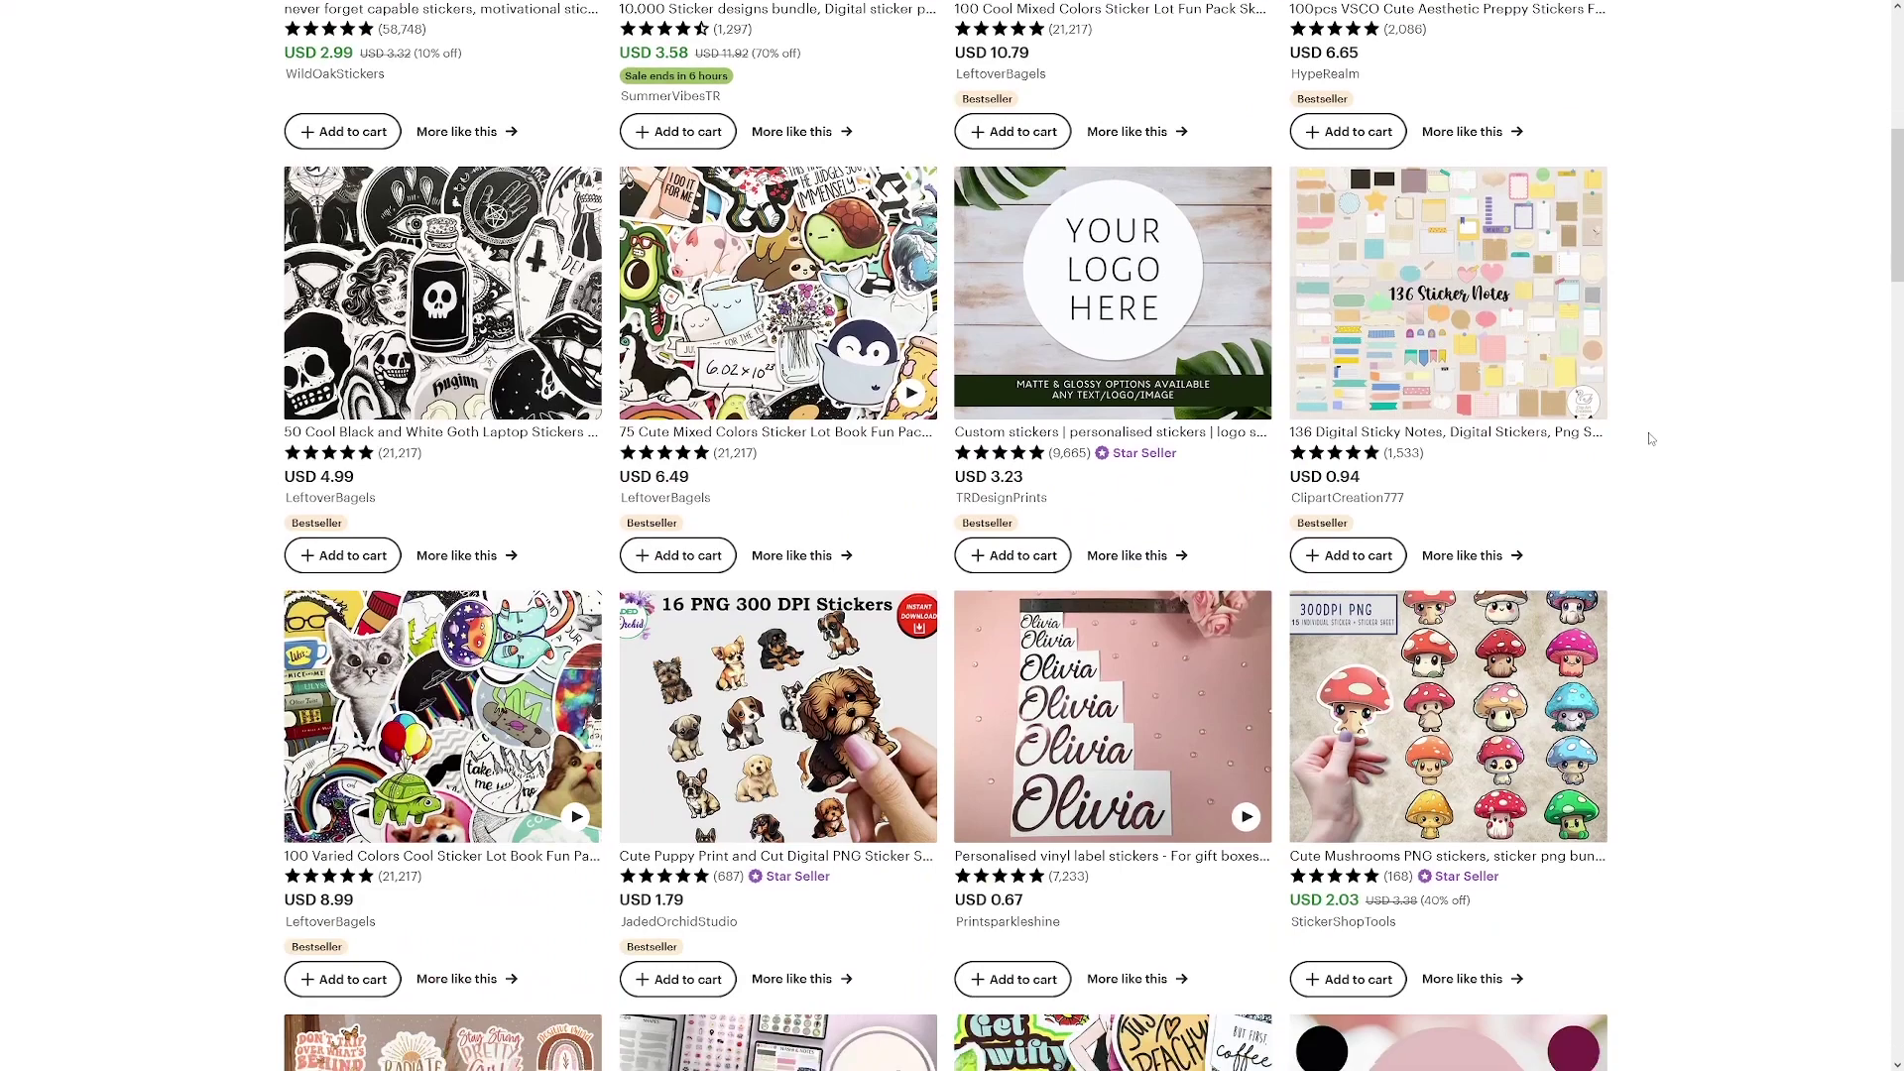
scroll(1650, 438, "down", 1)
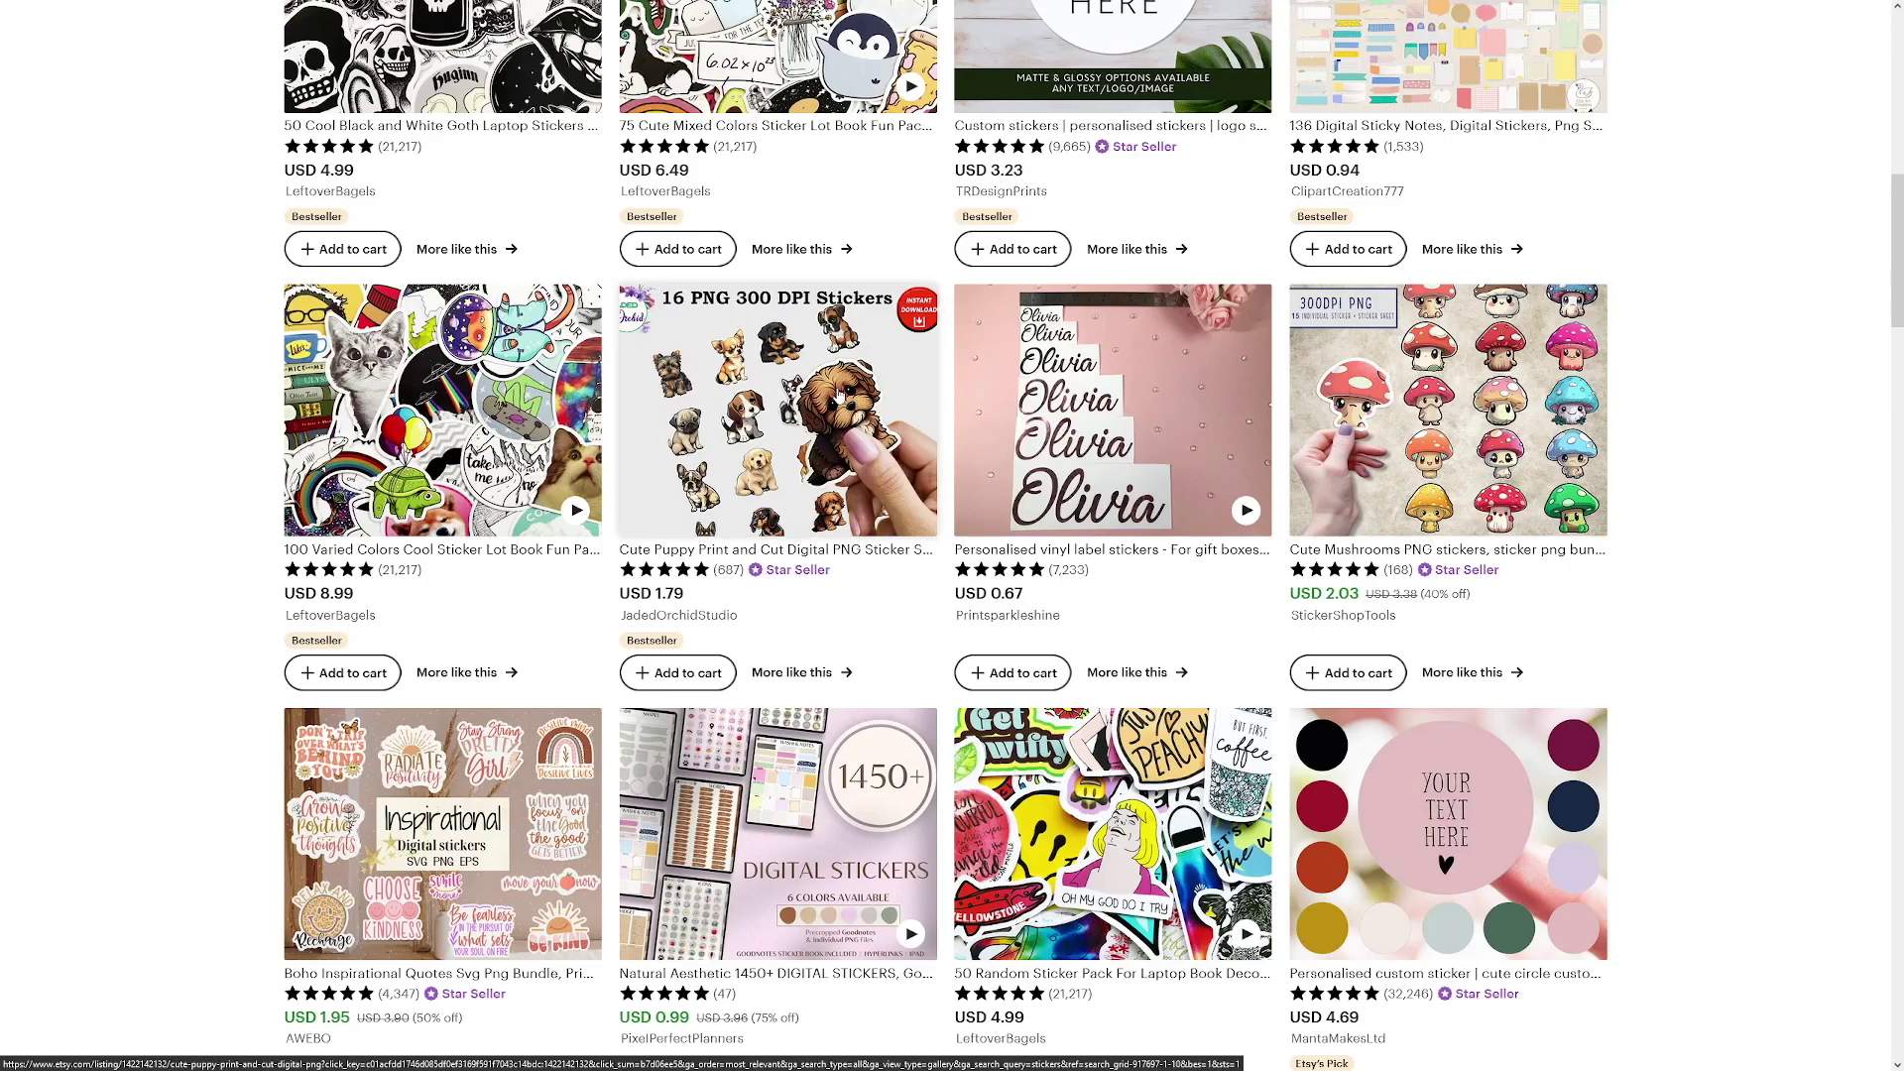
scroll(838, 395, "down", 5)
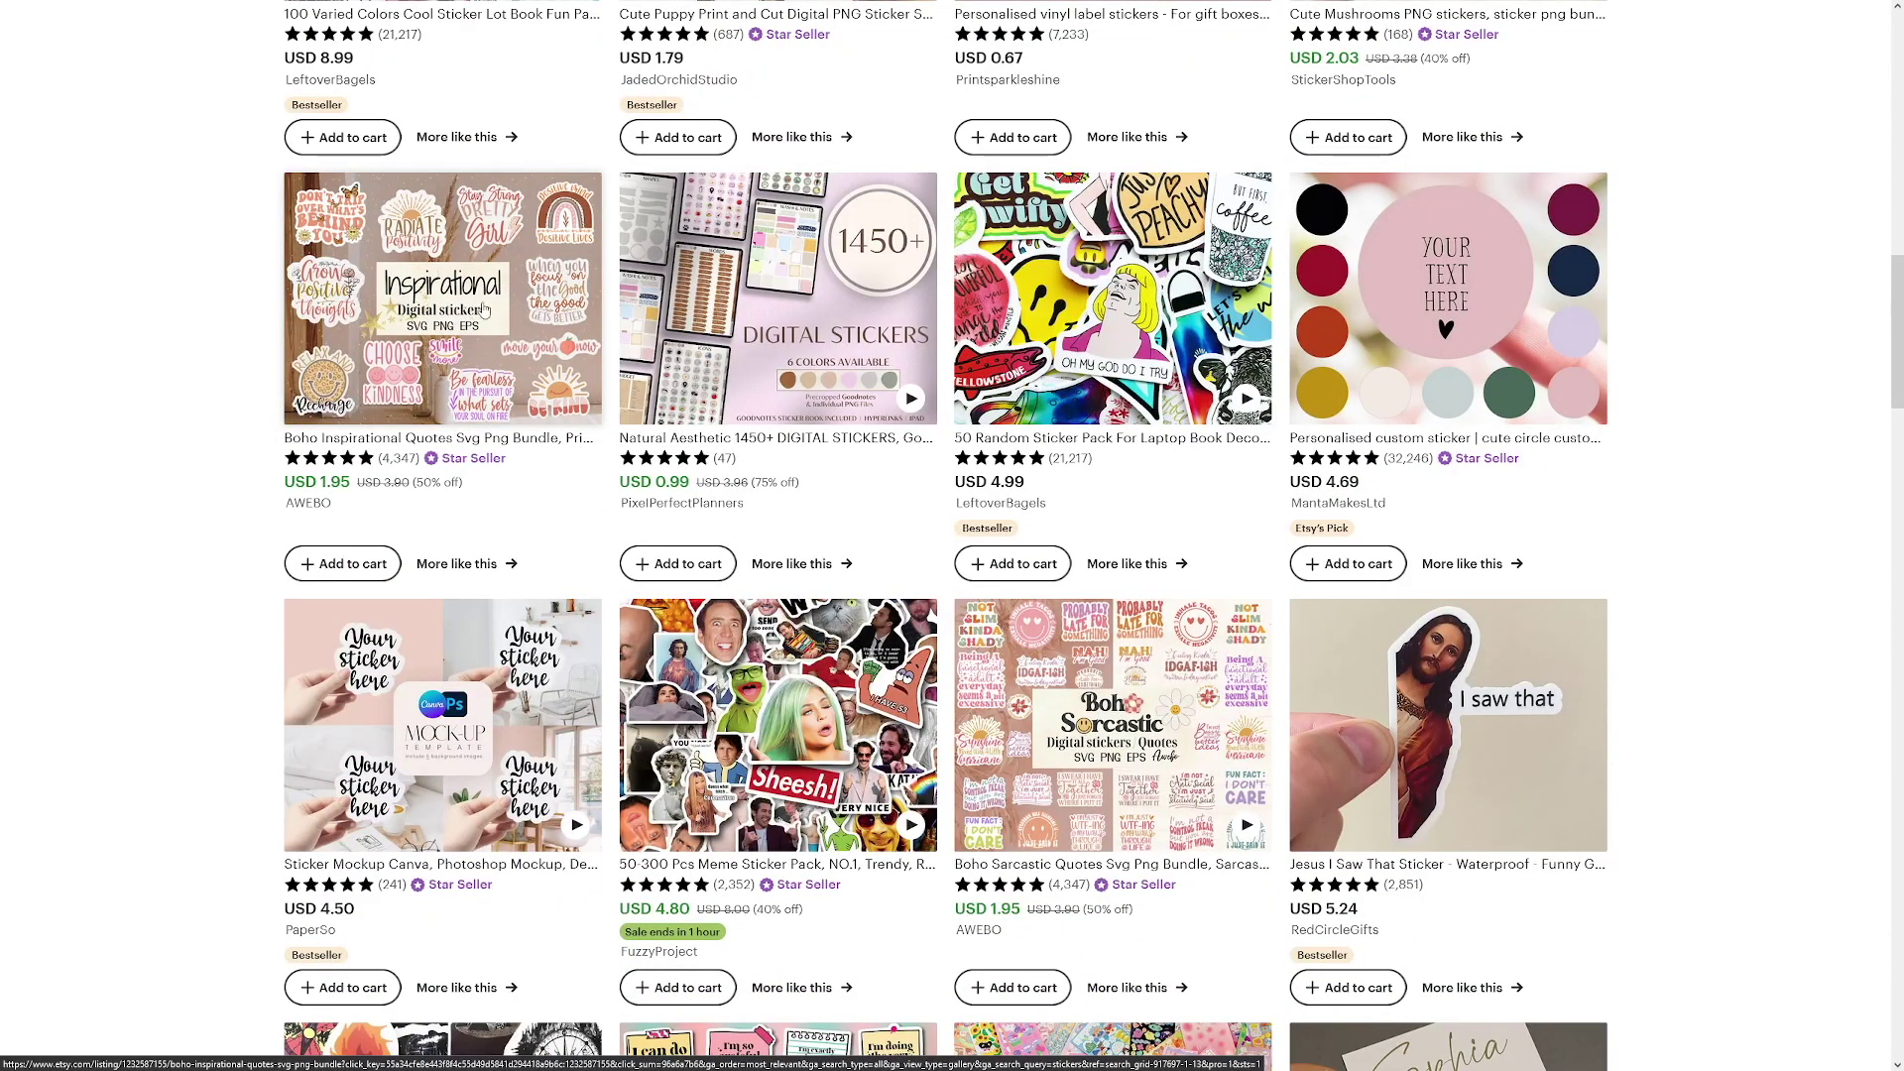
scroll(775, 320, "down", 4)
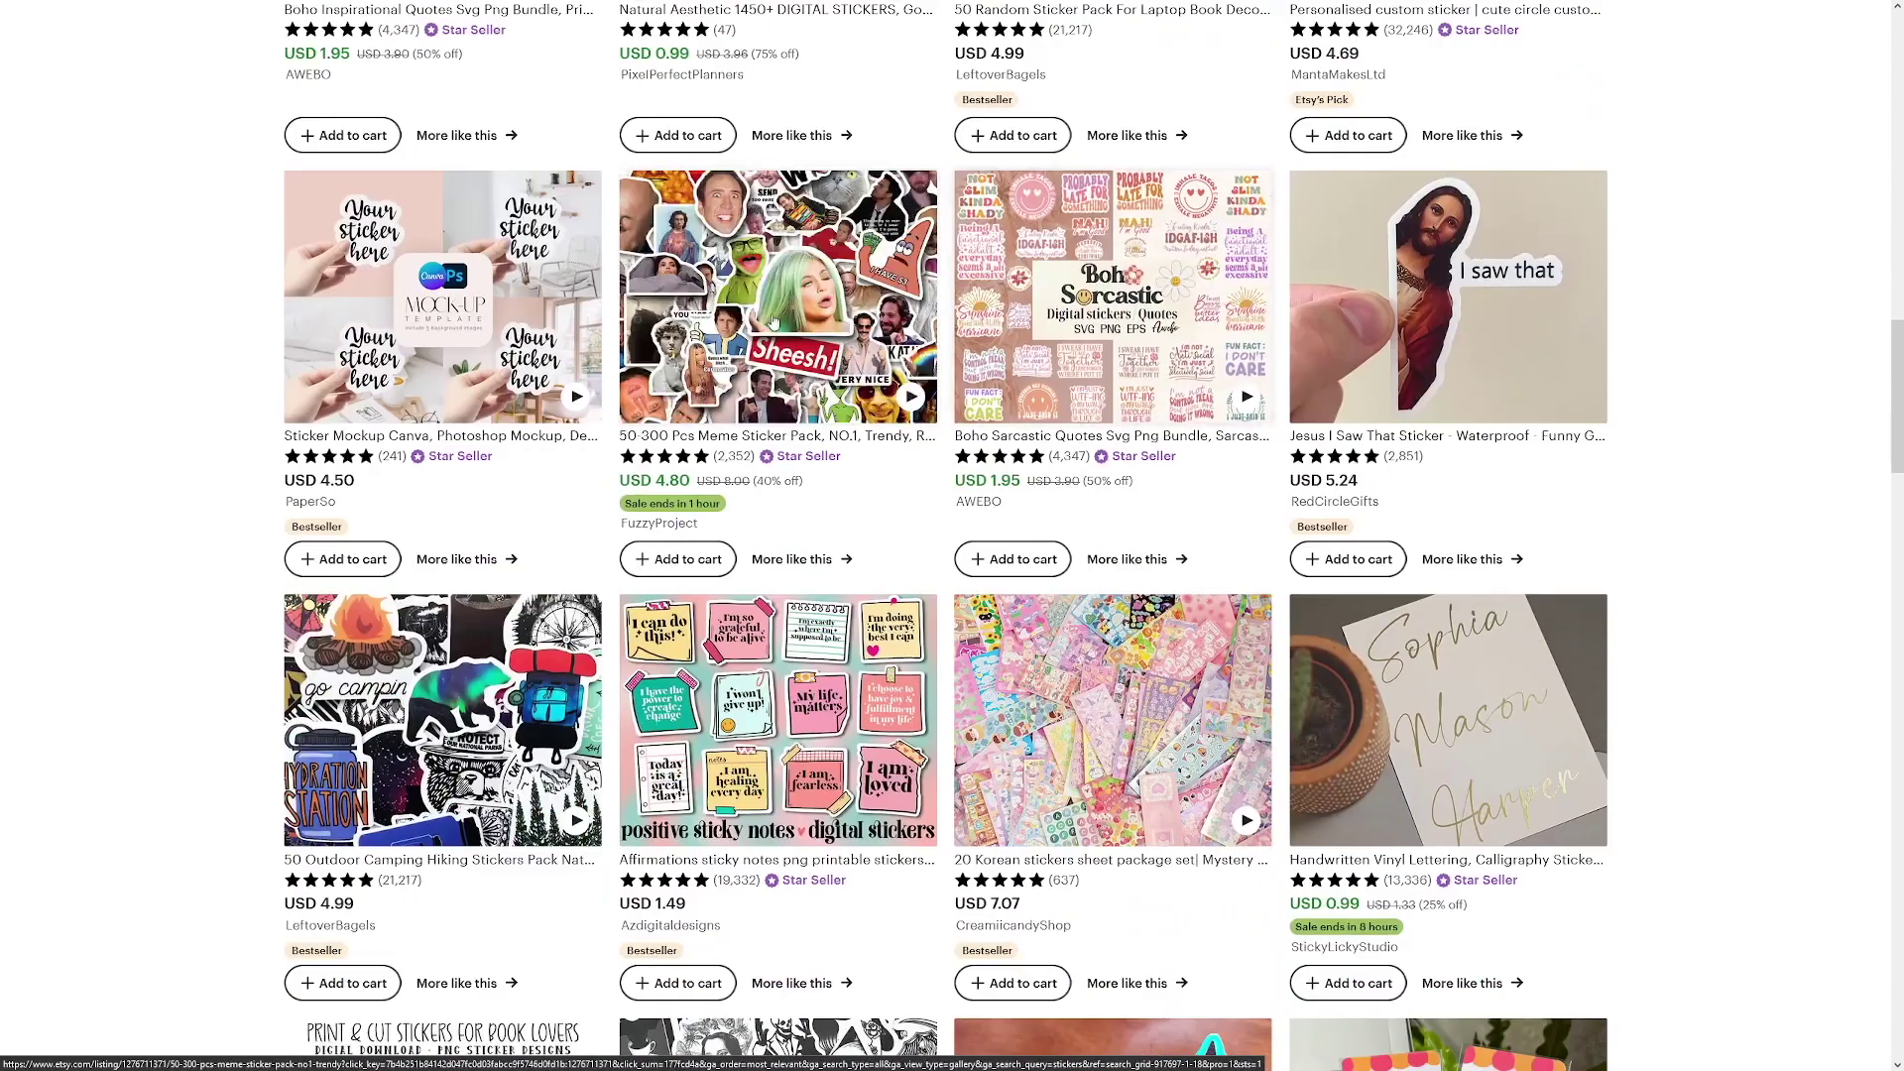
scroll(1198, 454, "down", 3)
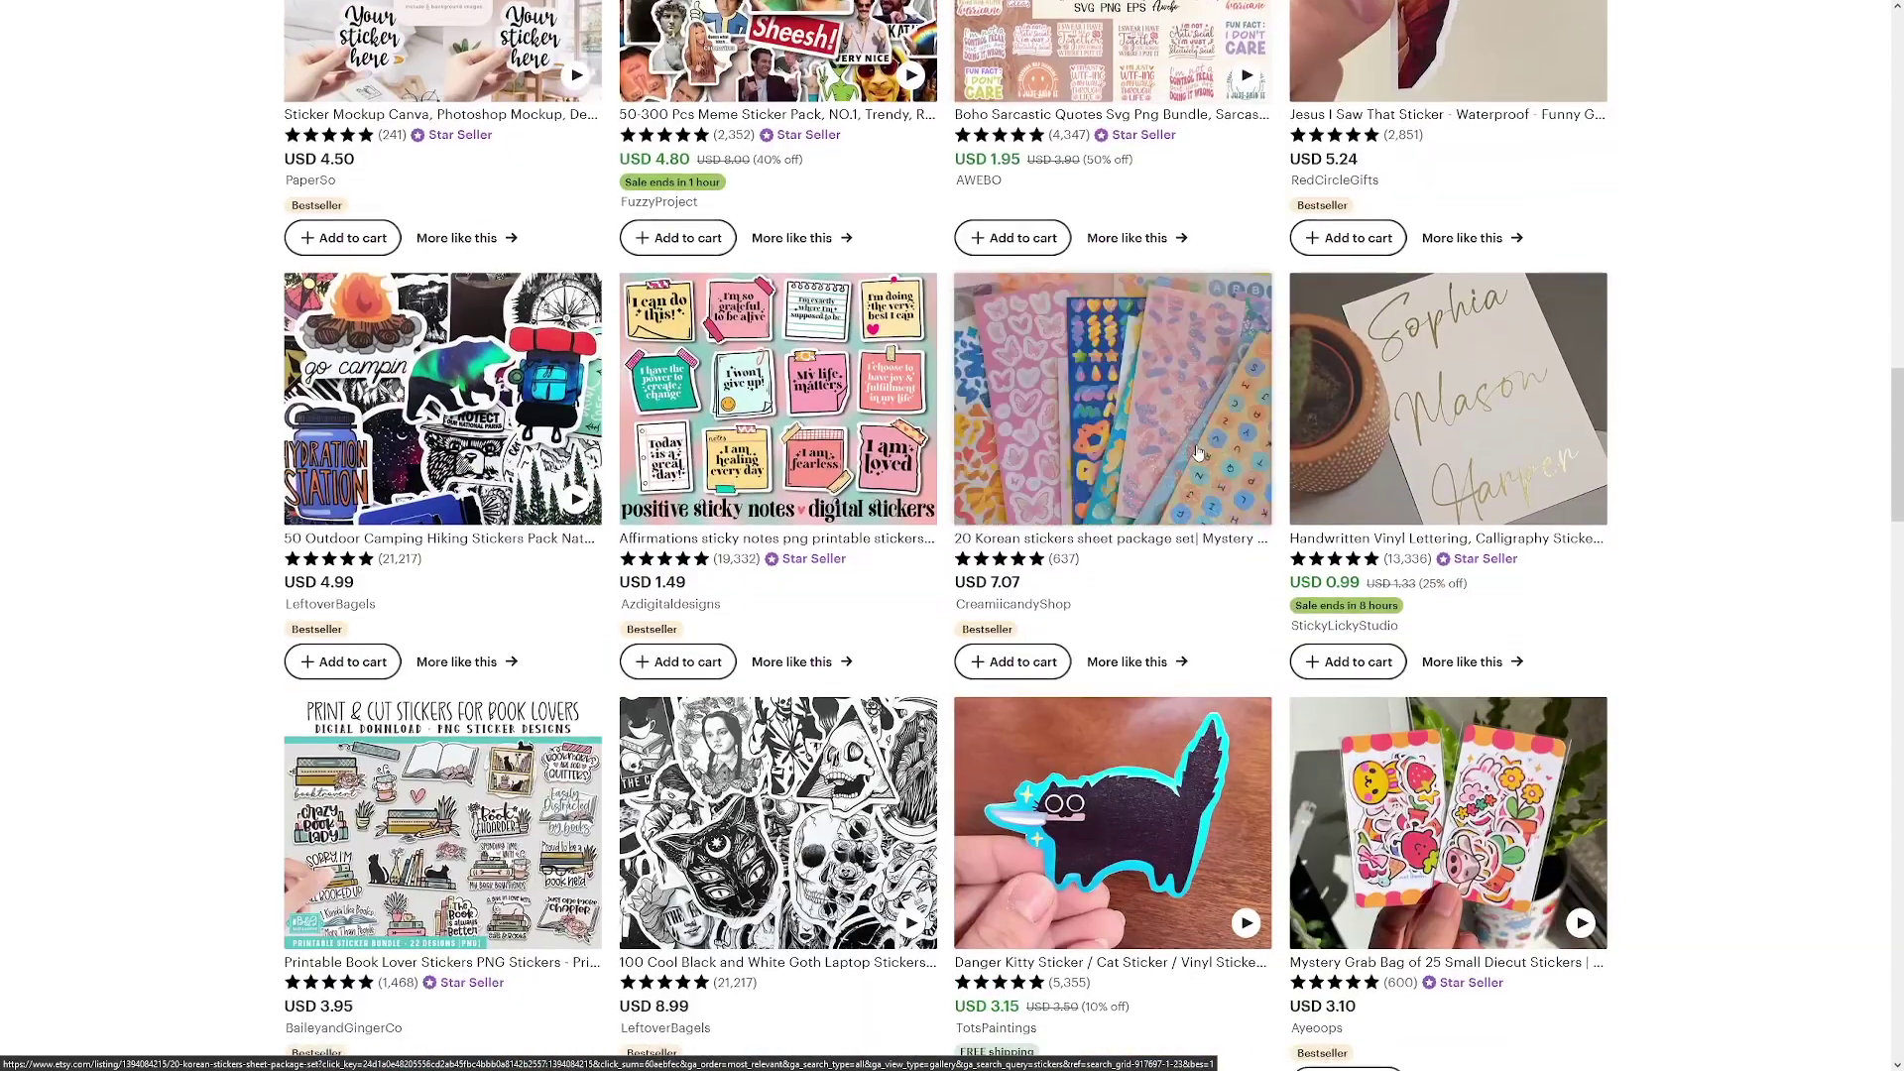
scroll(1198, 454, "down", 4)
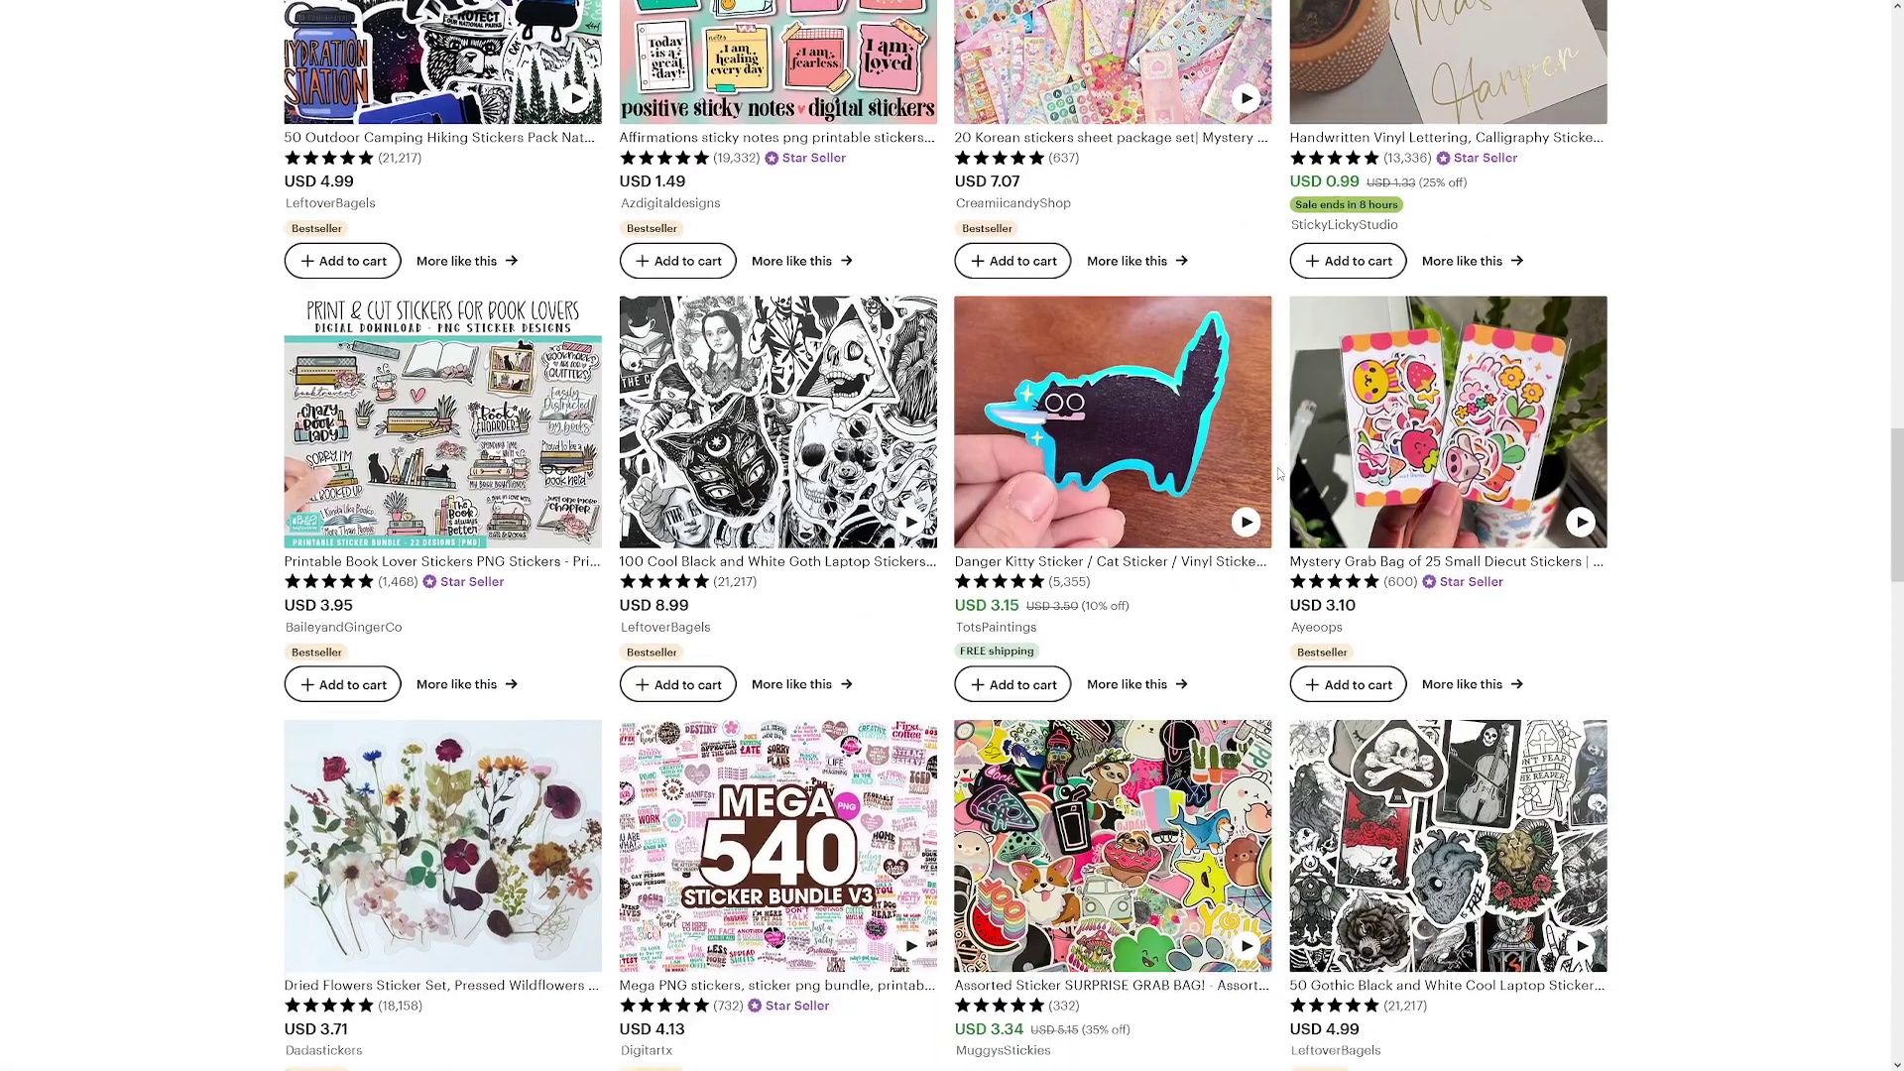
scroll(1279, 474, "down", 1)
scroll(1280, 474, "down", 3)
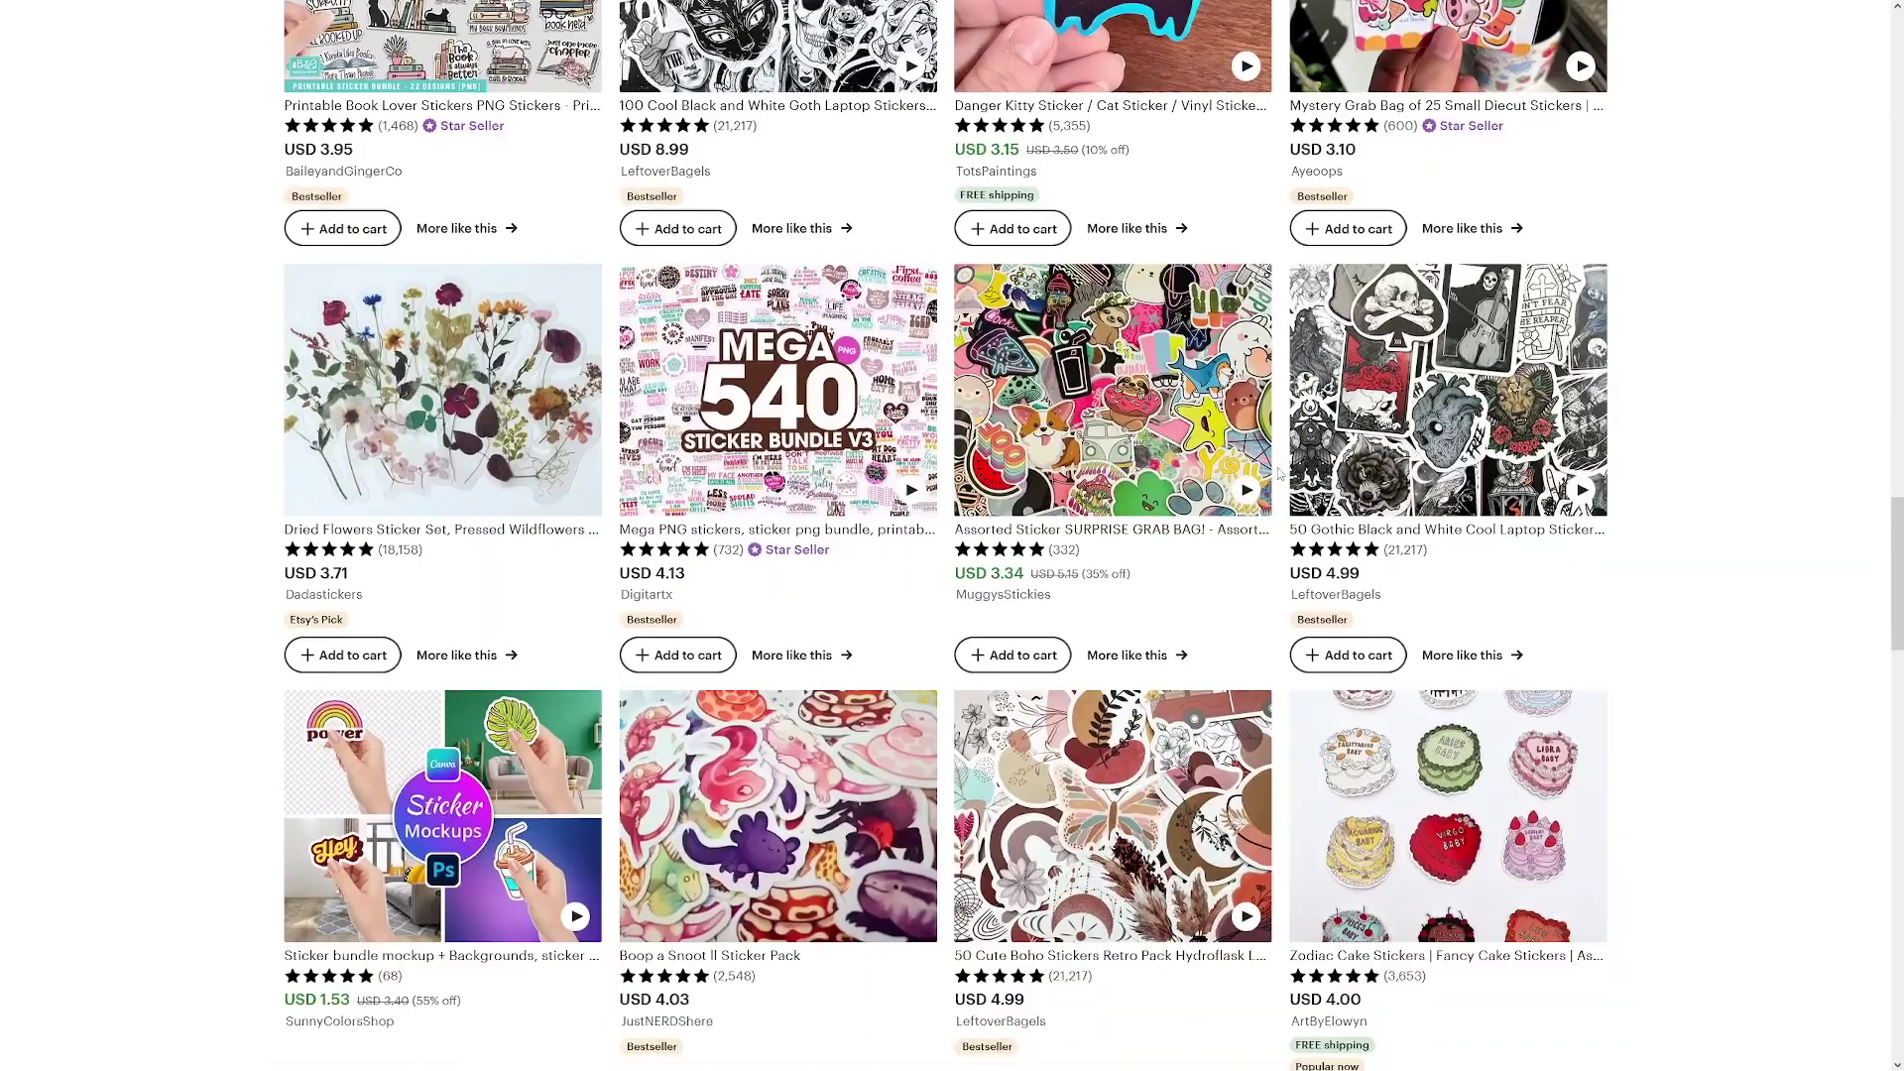
scroll(1279, 474, "down", 7)
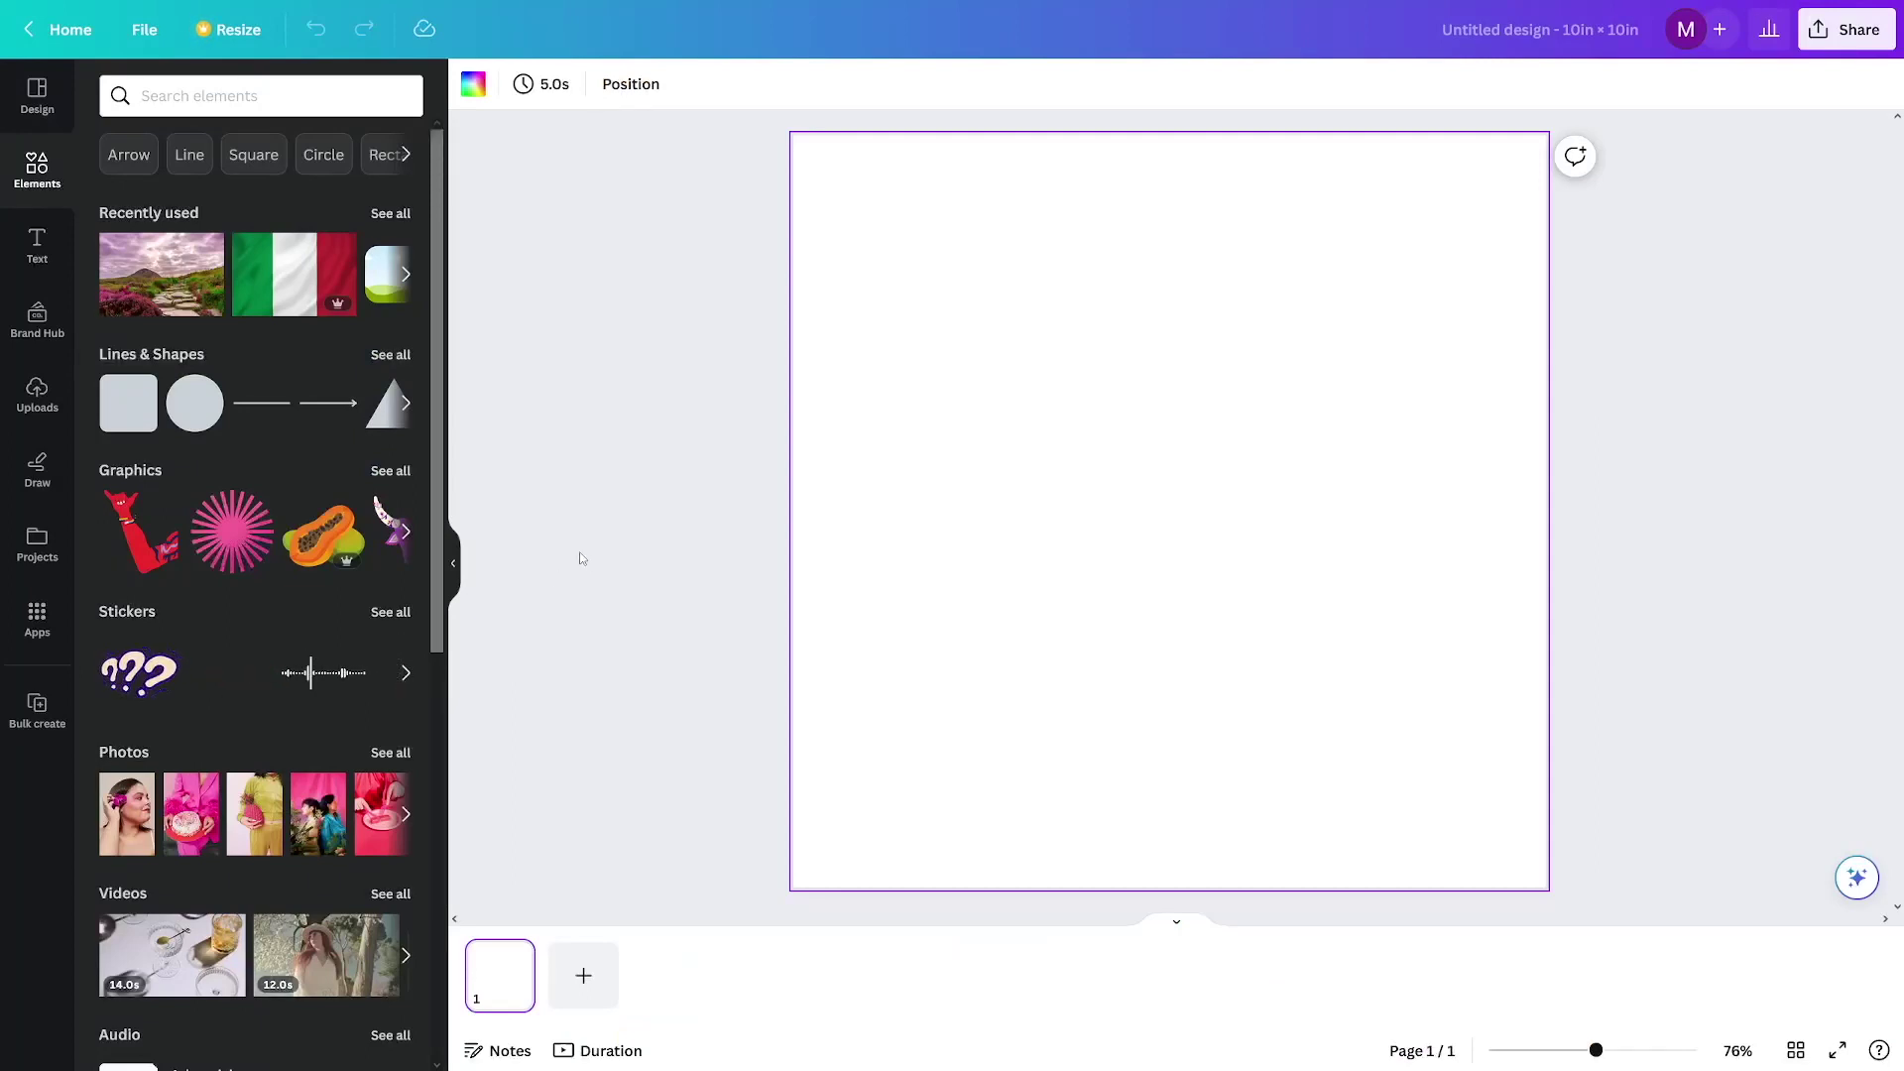
Search Elements for 'hearts', filter to Graphics and browse the results.
left_click(244, 96)
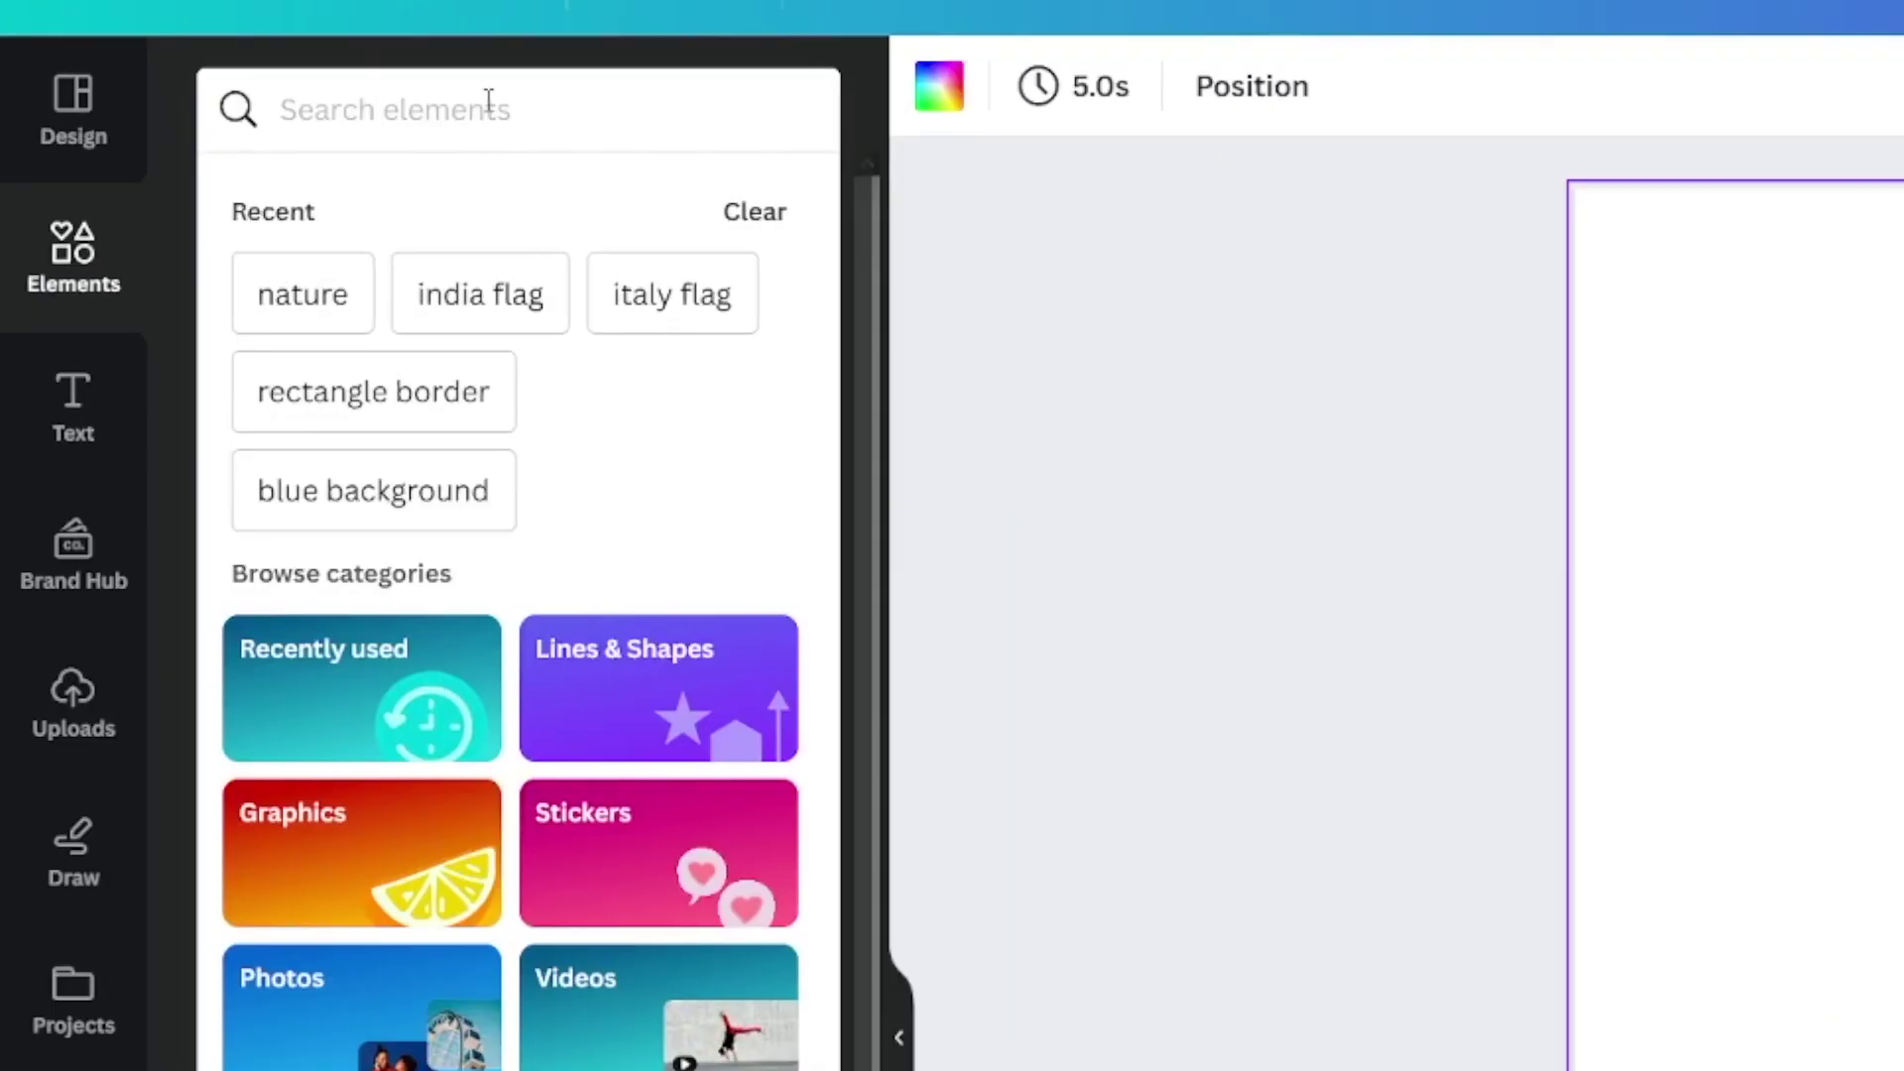
type("hear")
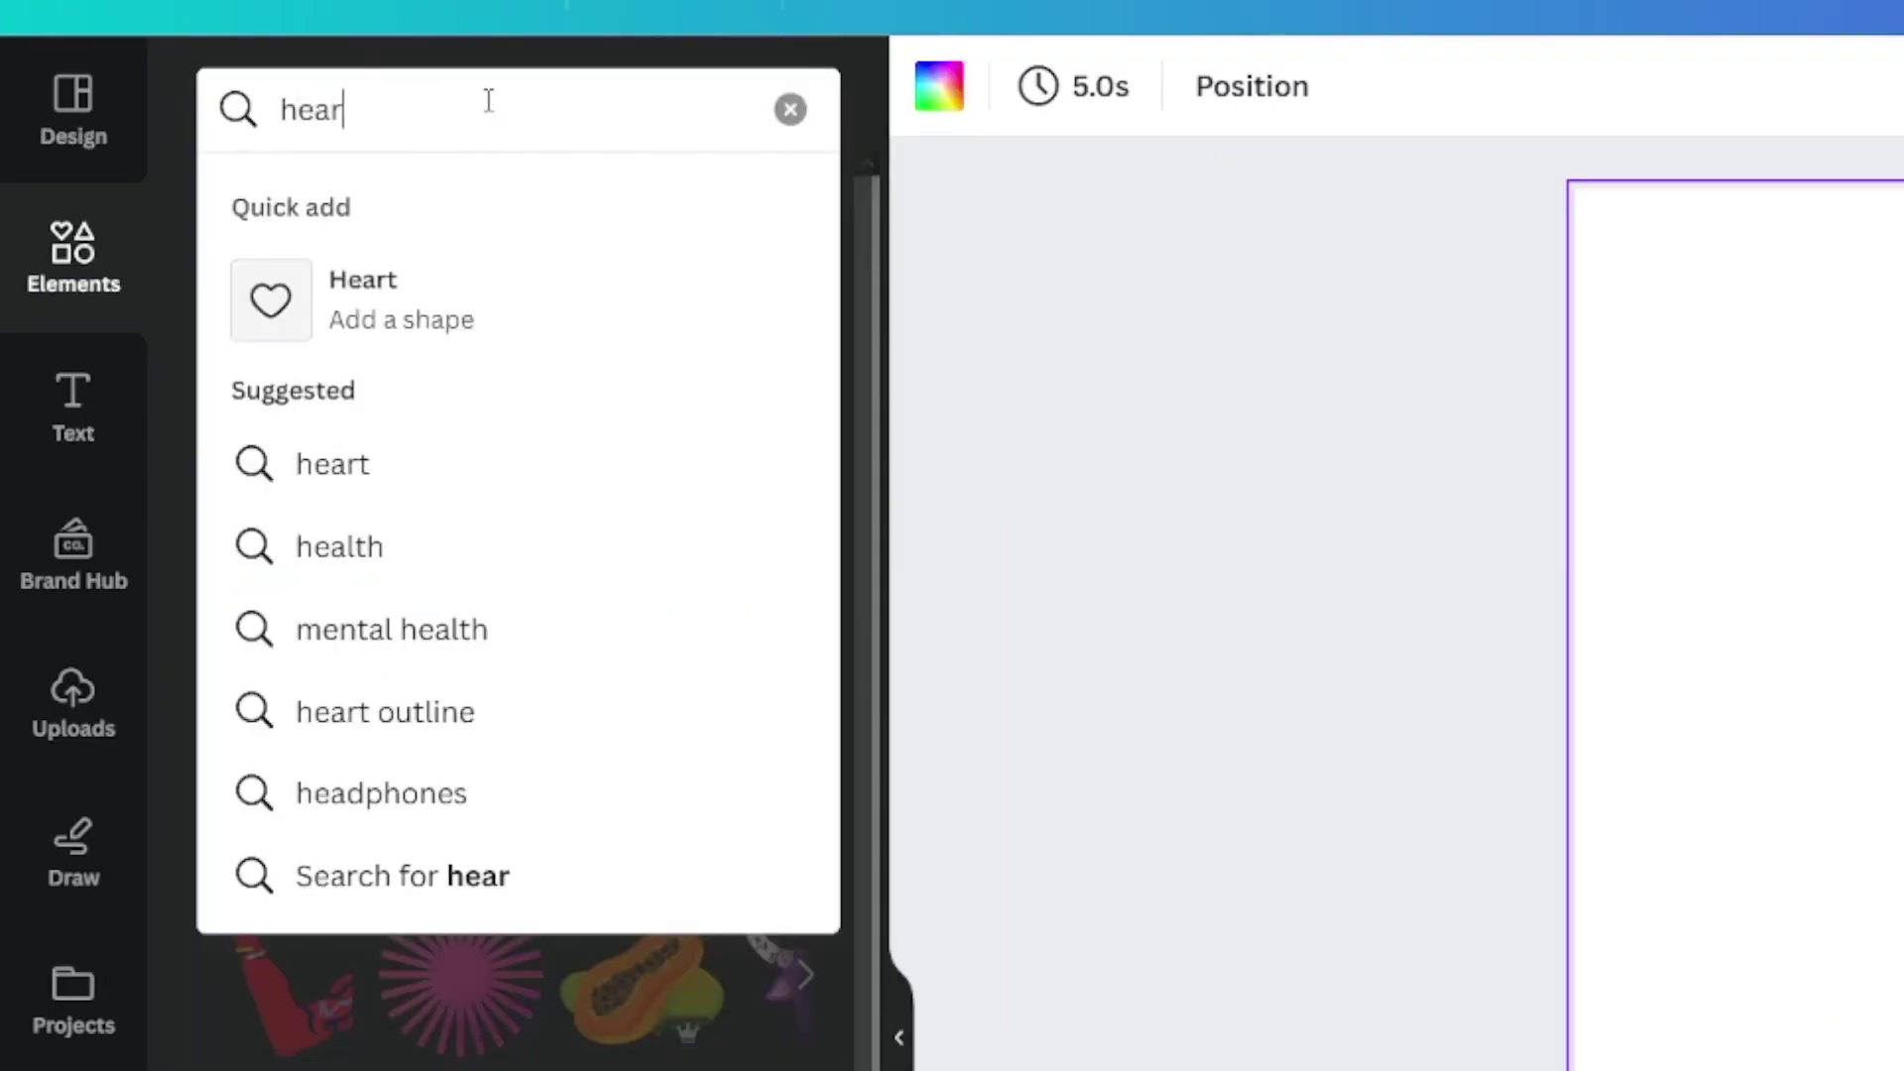
type("ts")
key("Return")
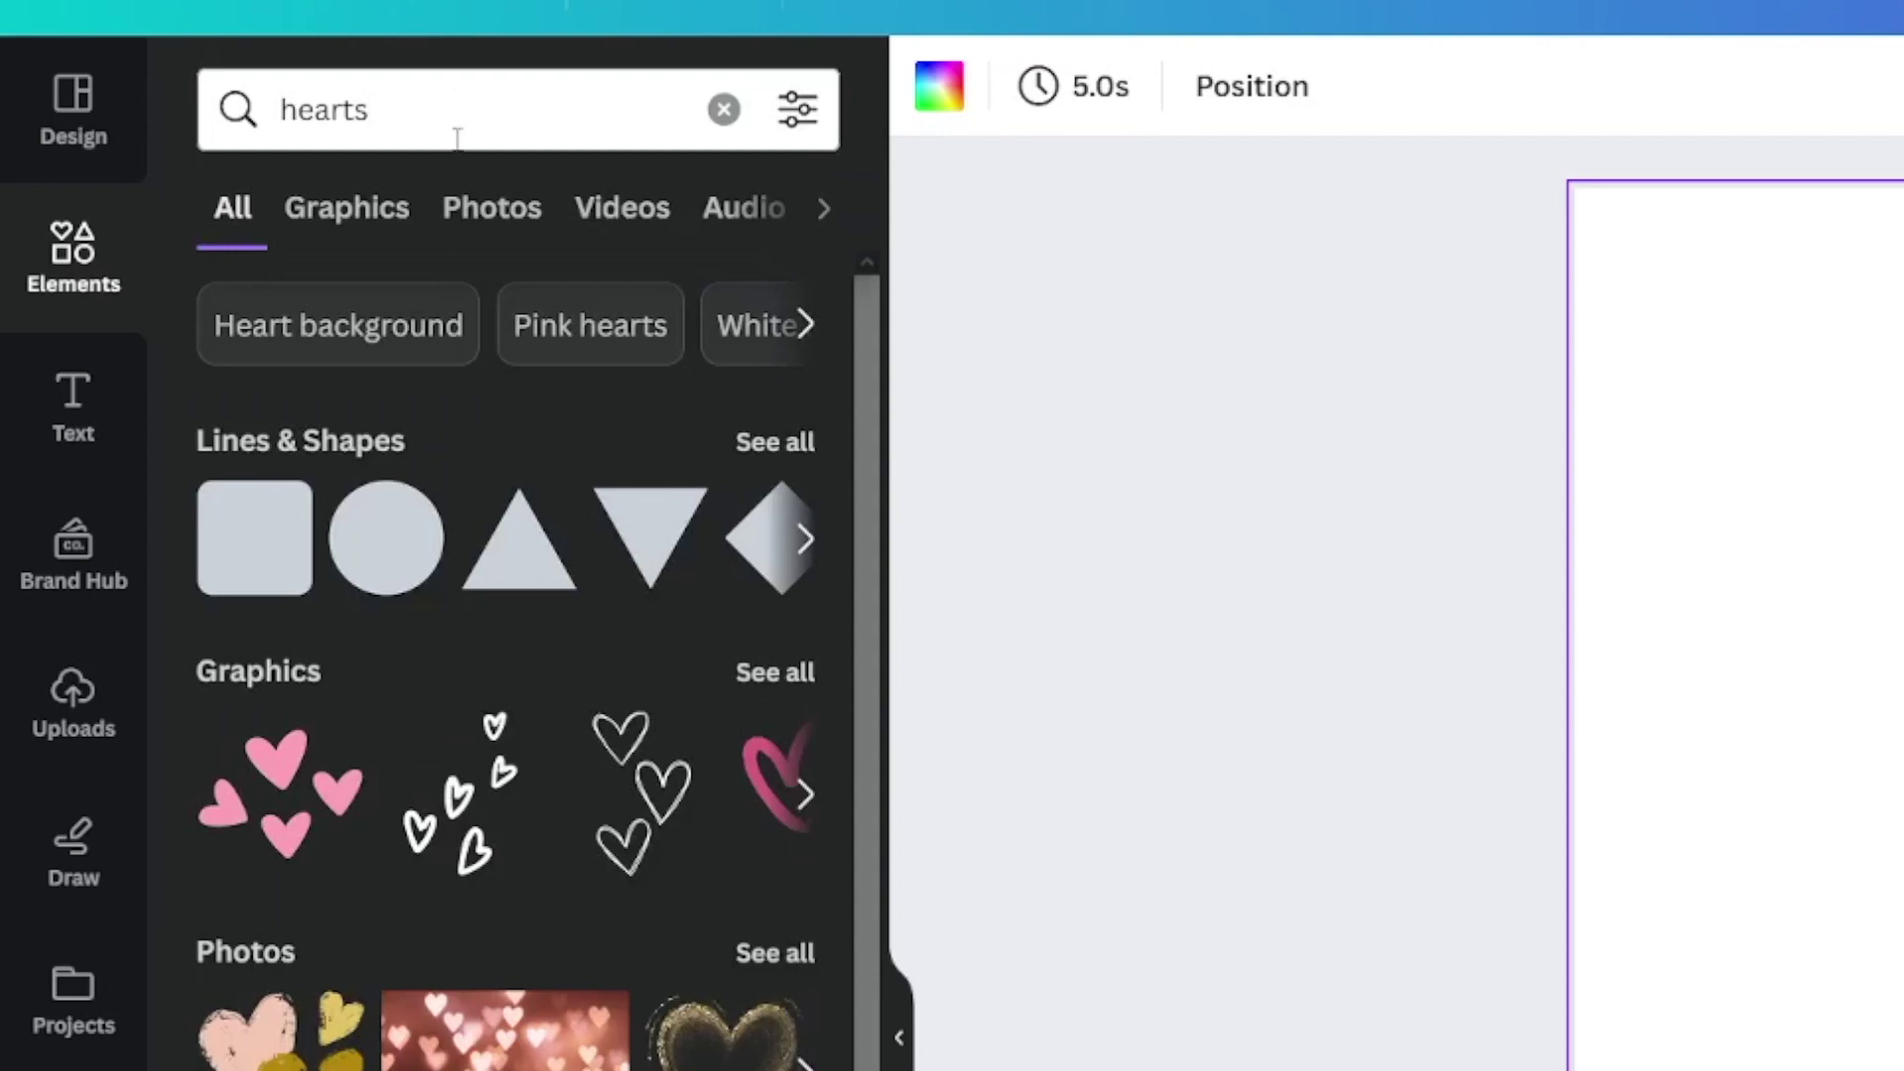
left_click(352, 242)
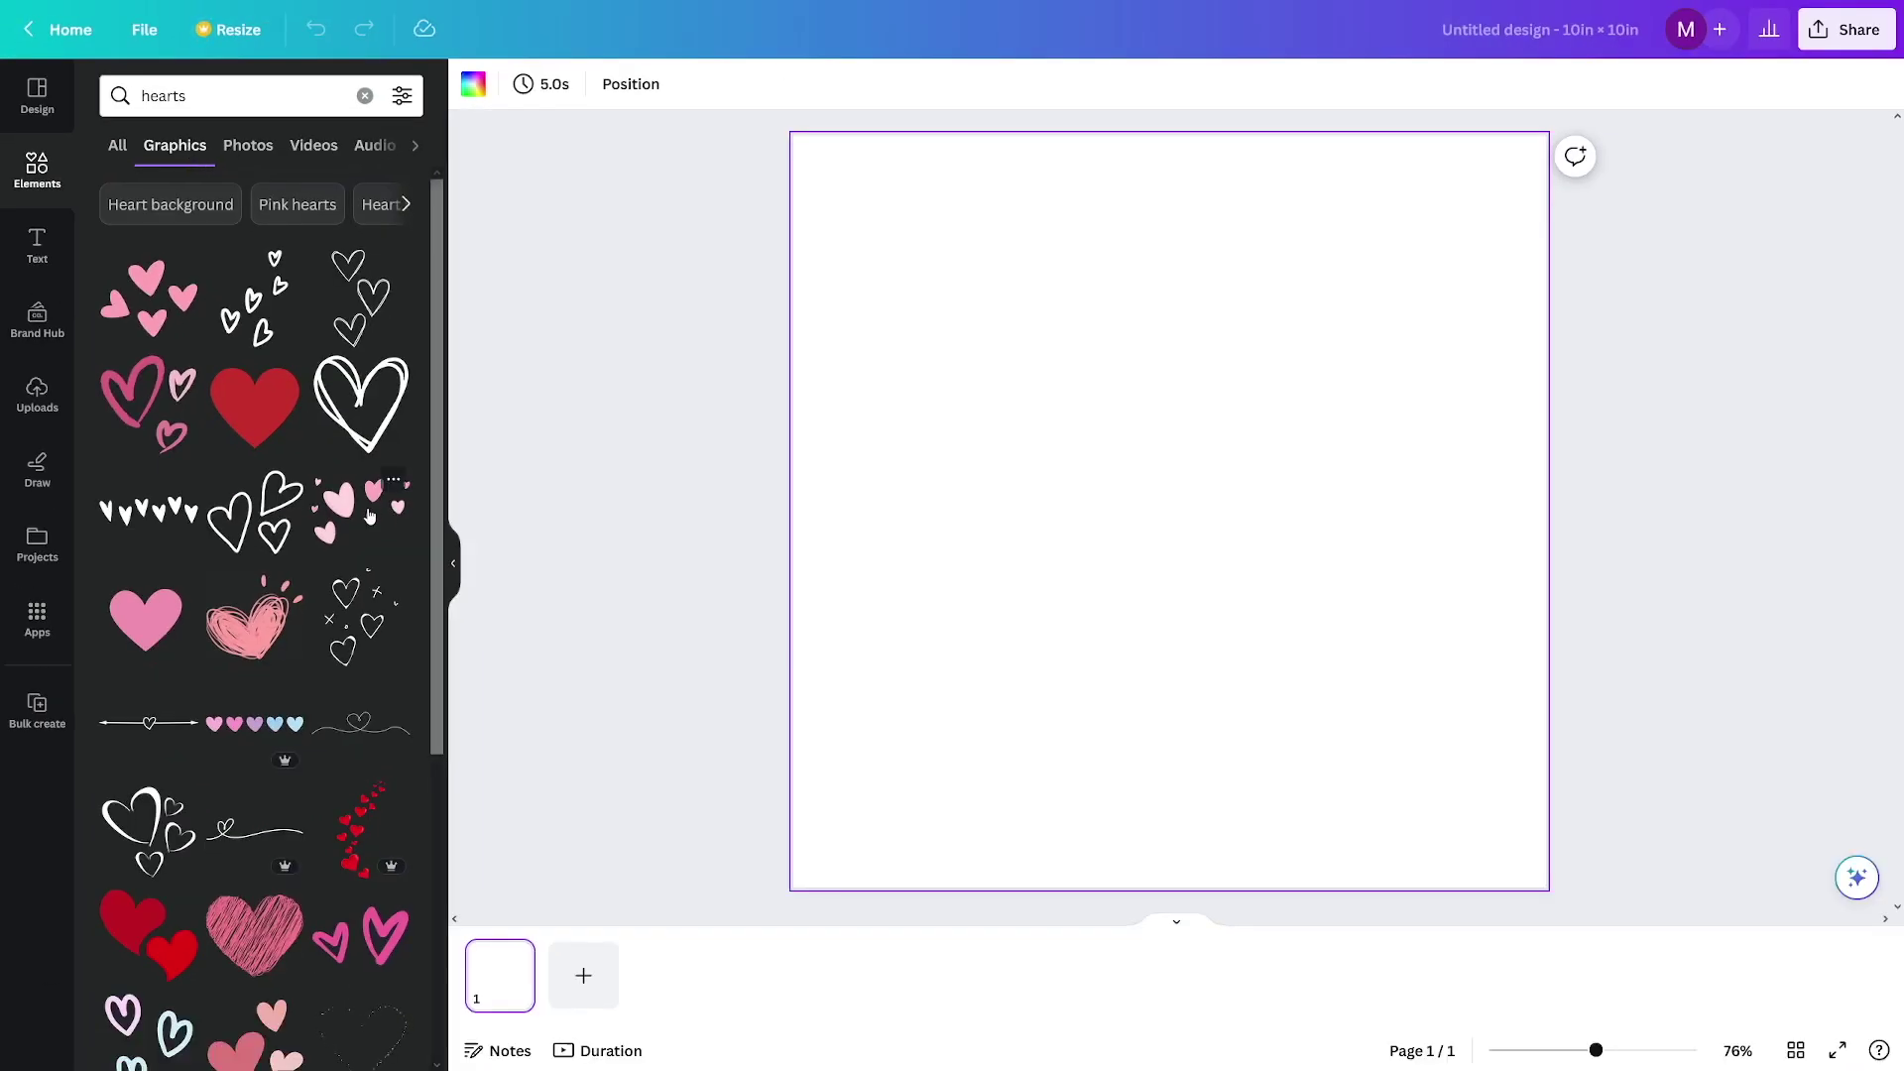
scroll(369, 514, "down", 4)
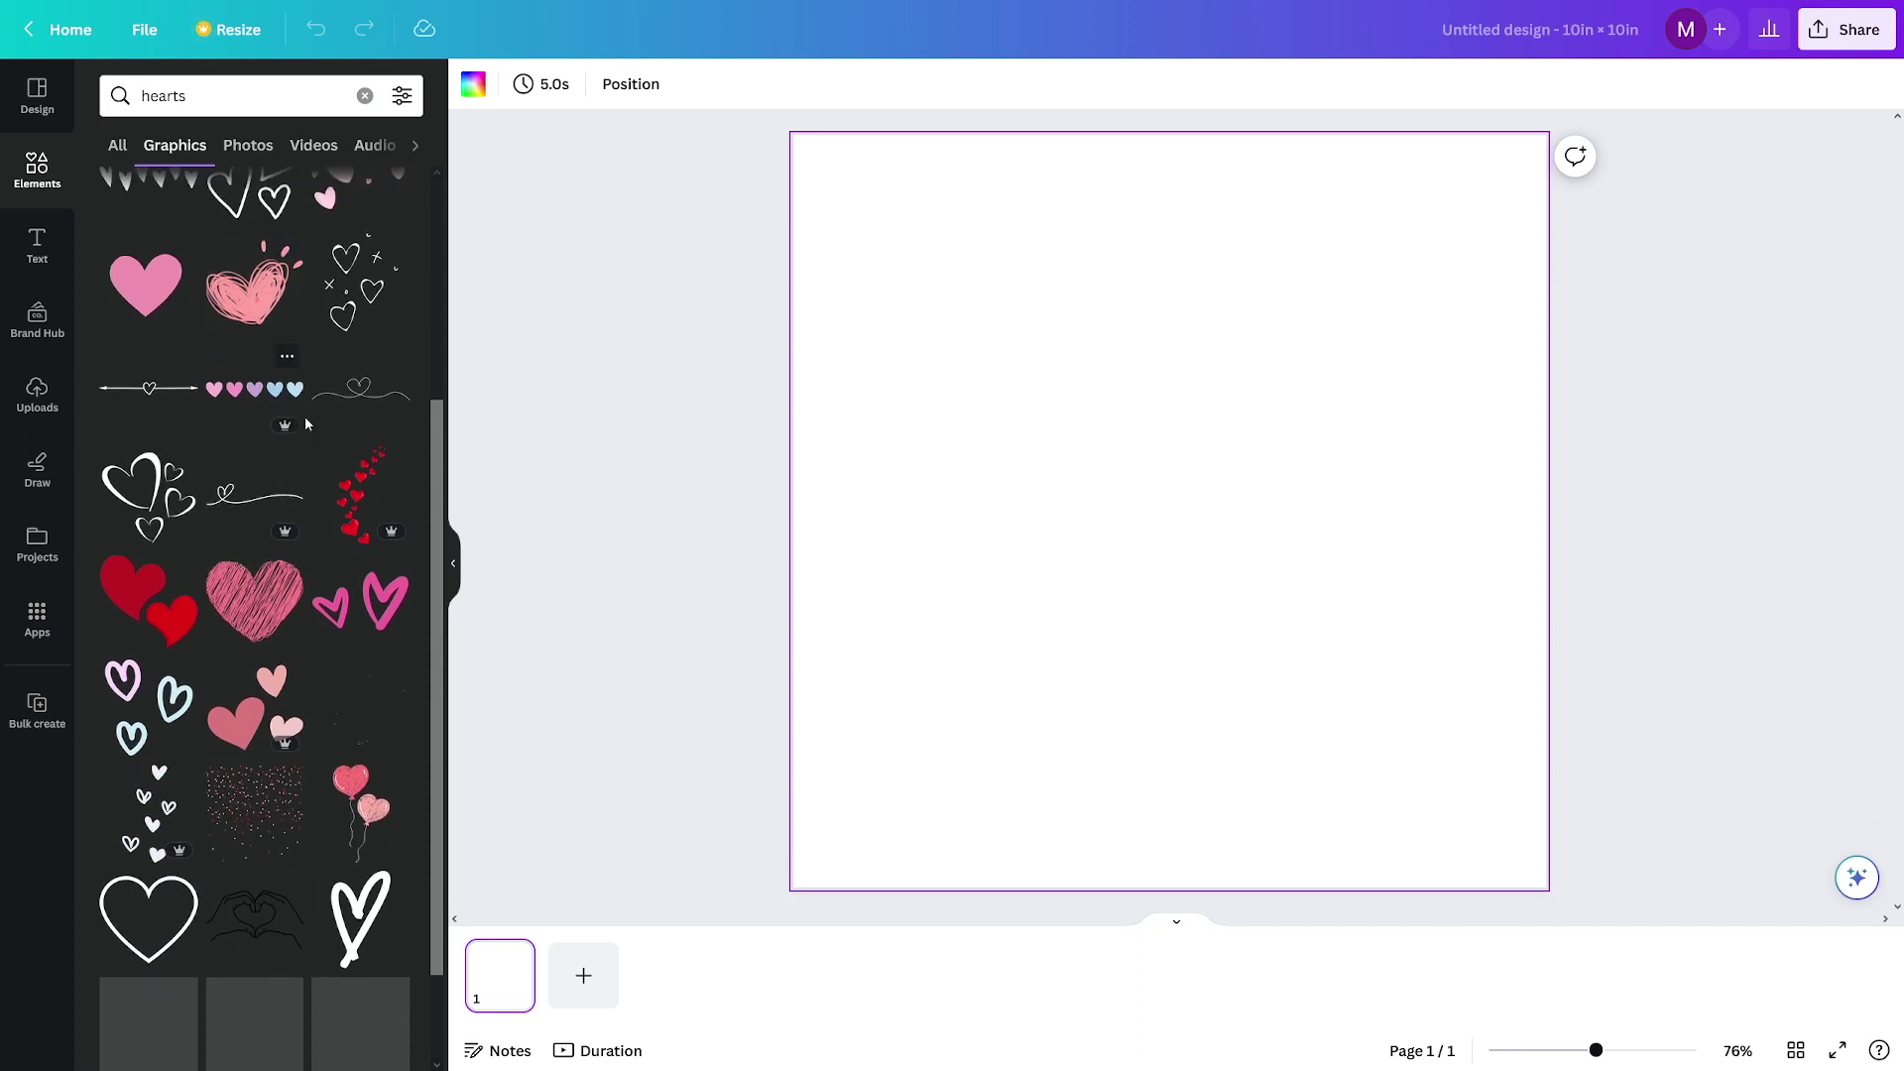
scroll(305, 418, "down", 5)
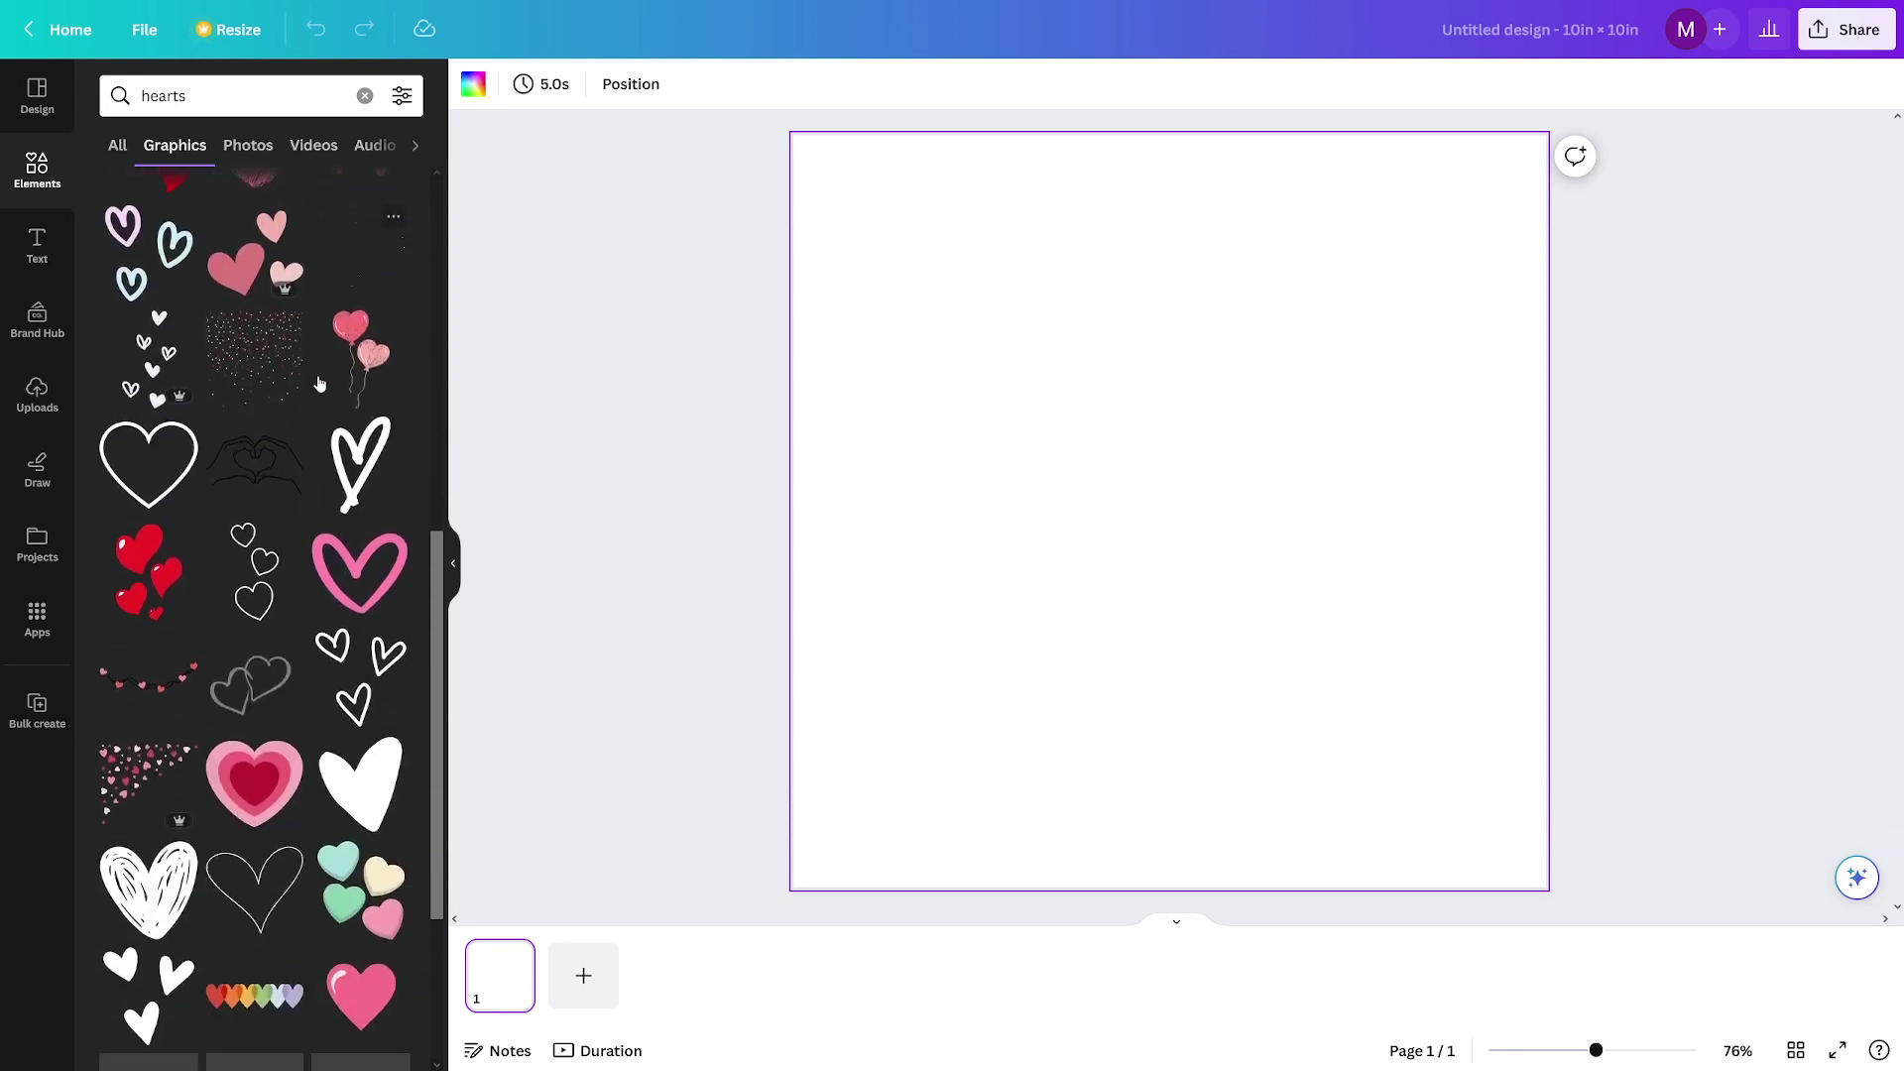
scroll(319, 384, "down", 3)
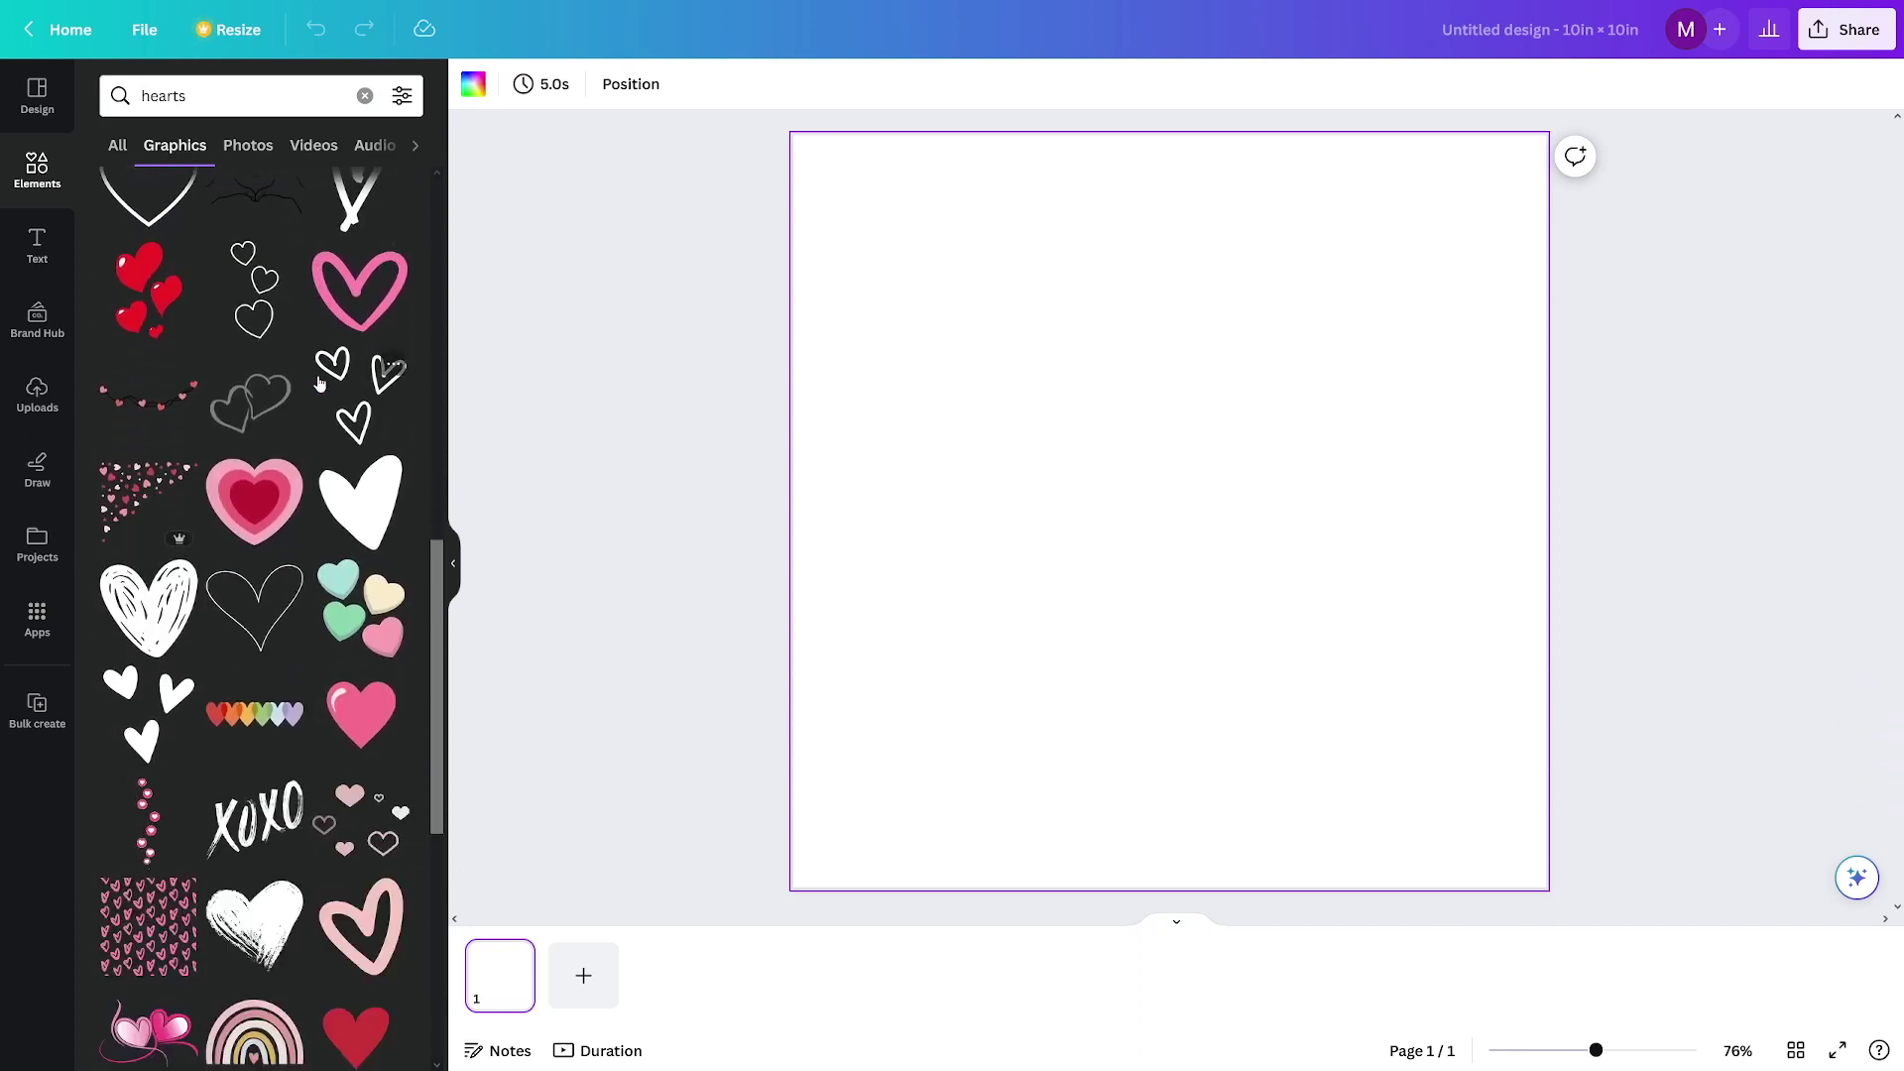
scroll(327, 417, "down", 1)
Add the pastel candy-hearts graphic and resize it near the page's top-left.
left_click_drag(345, 549, 903, 248)
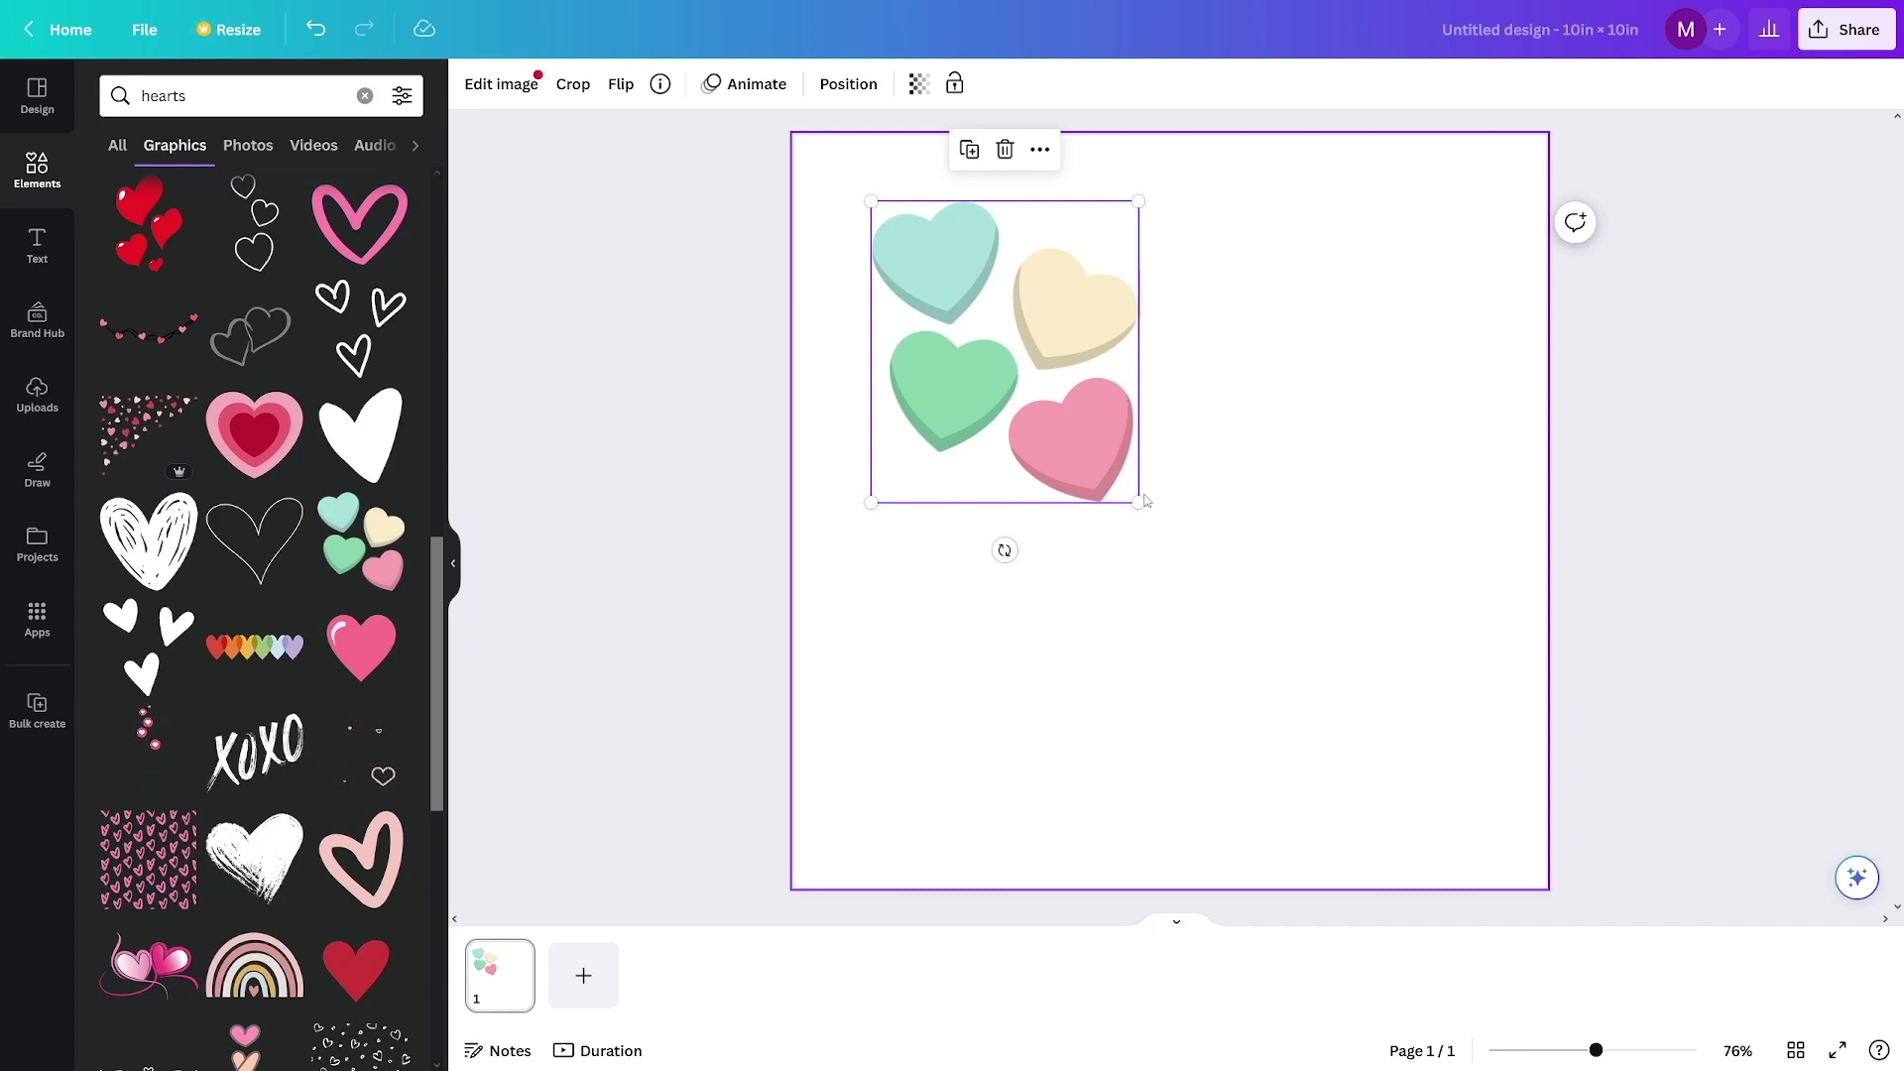
left_click_drag(1139, 502, 1098, 426)
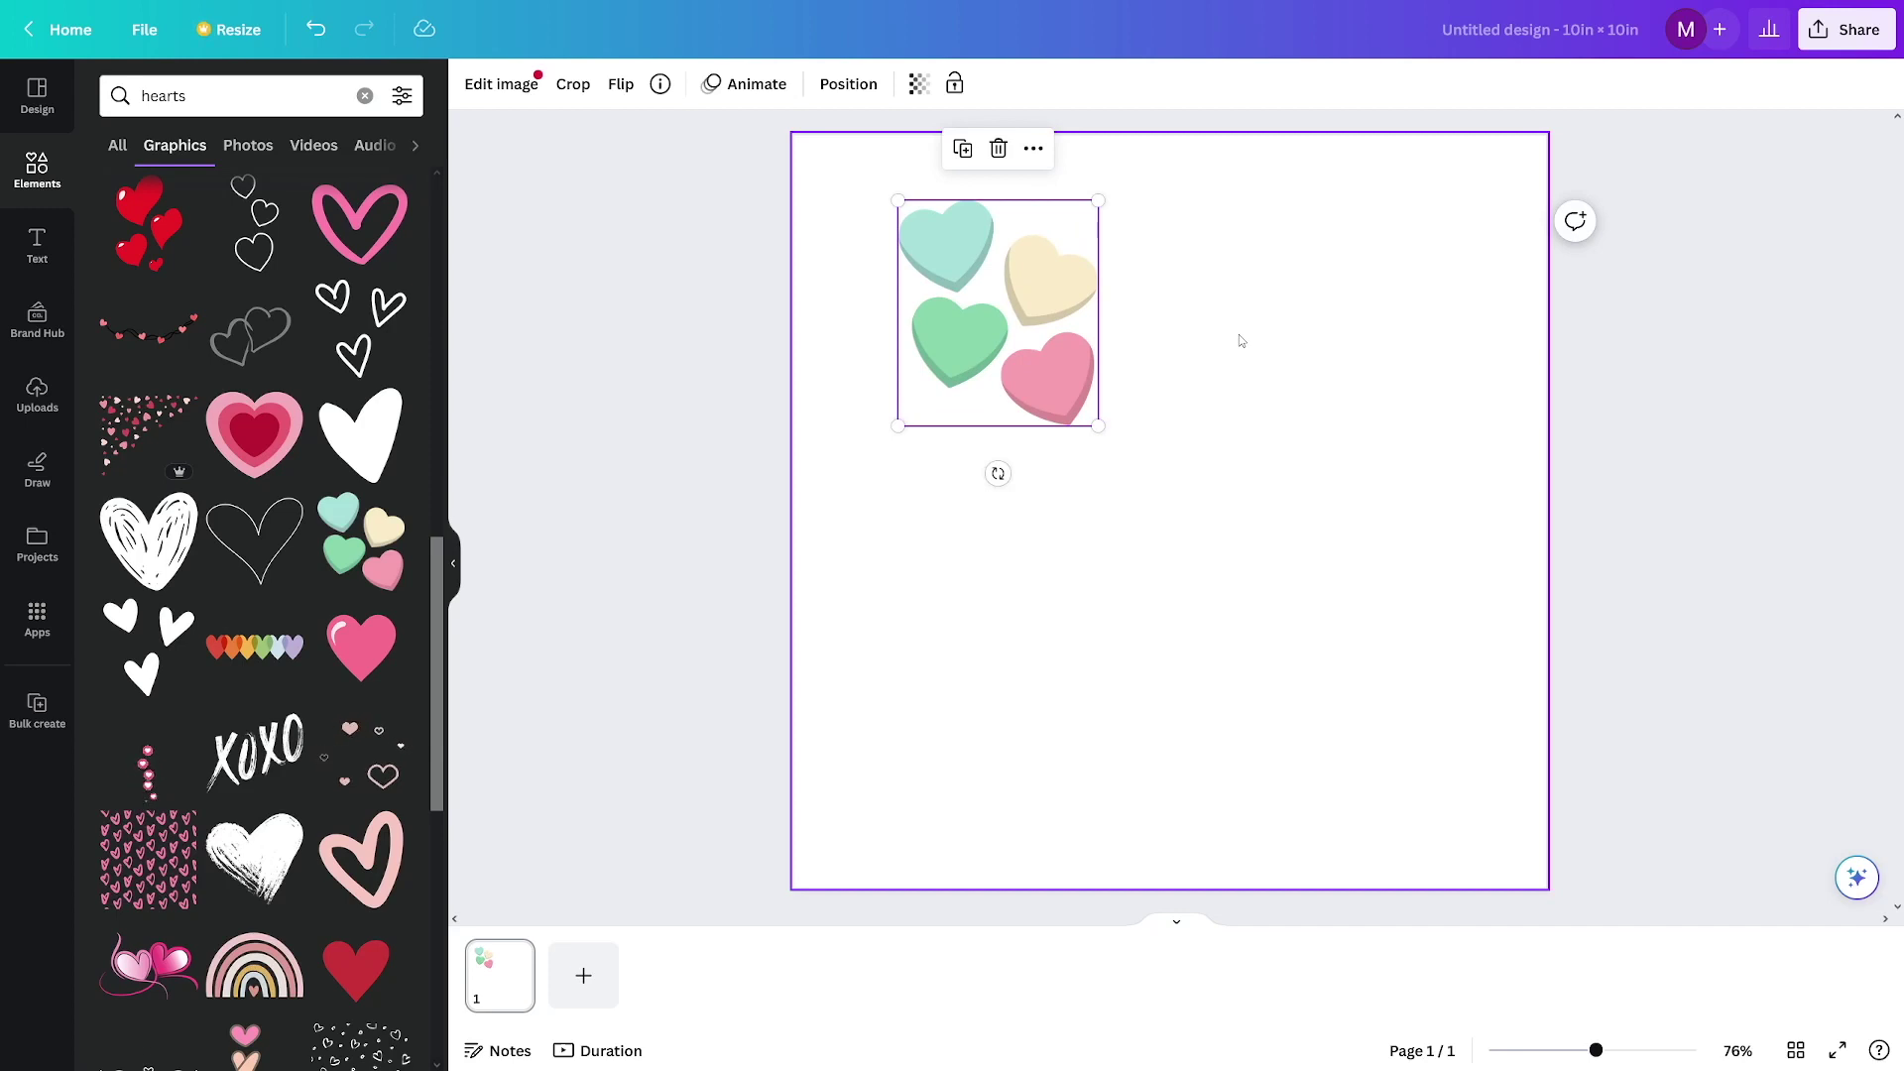
left_click_drag(1006, 326, 1054, 323)
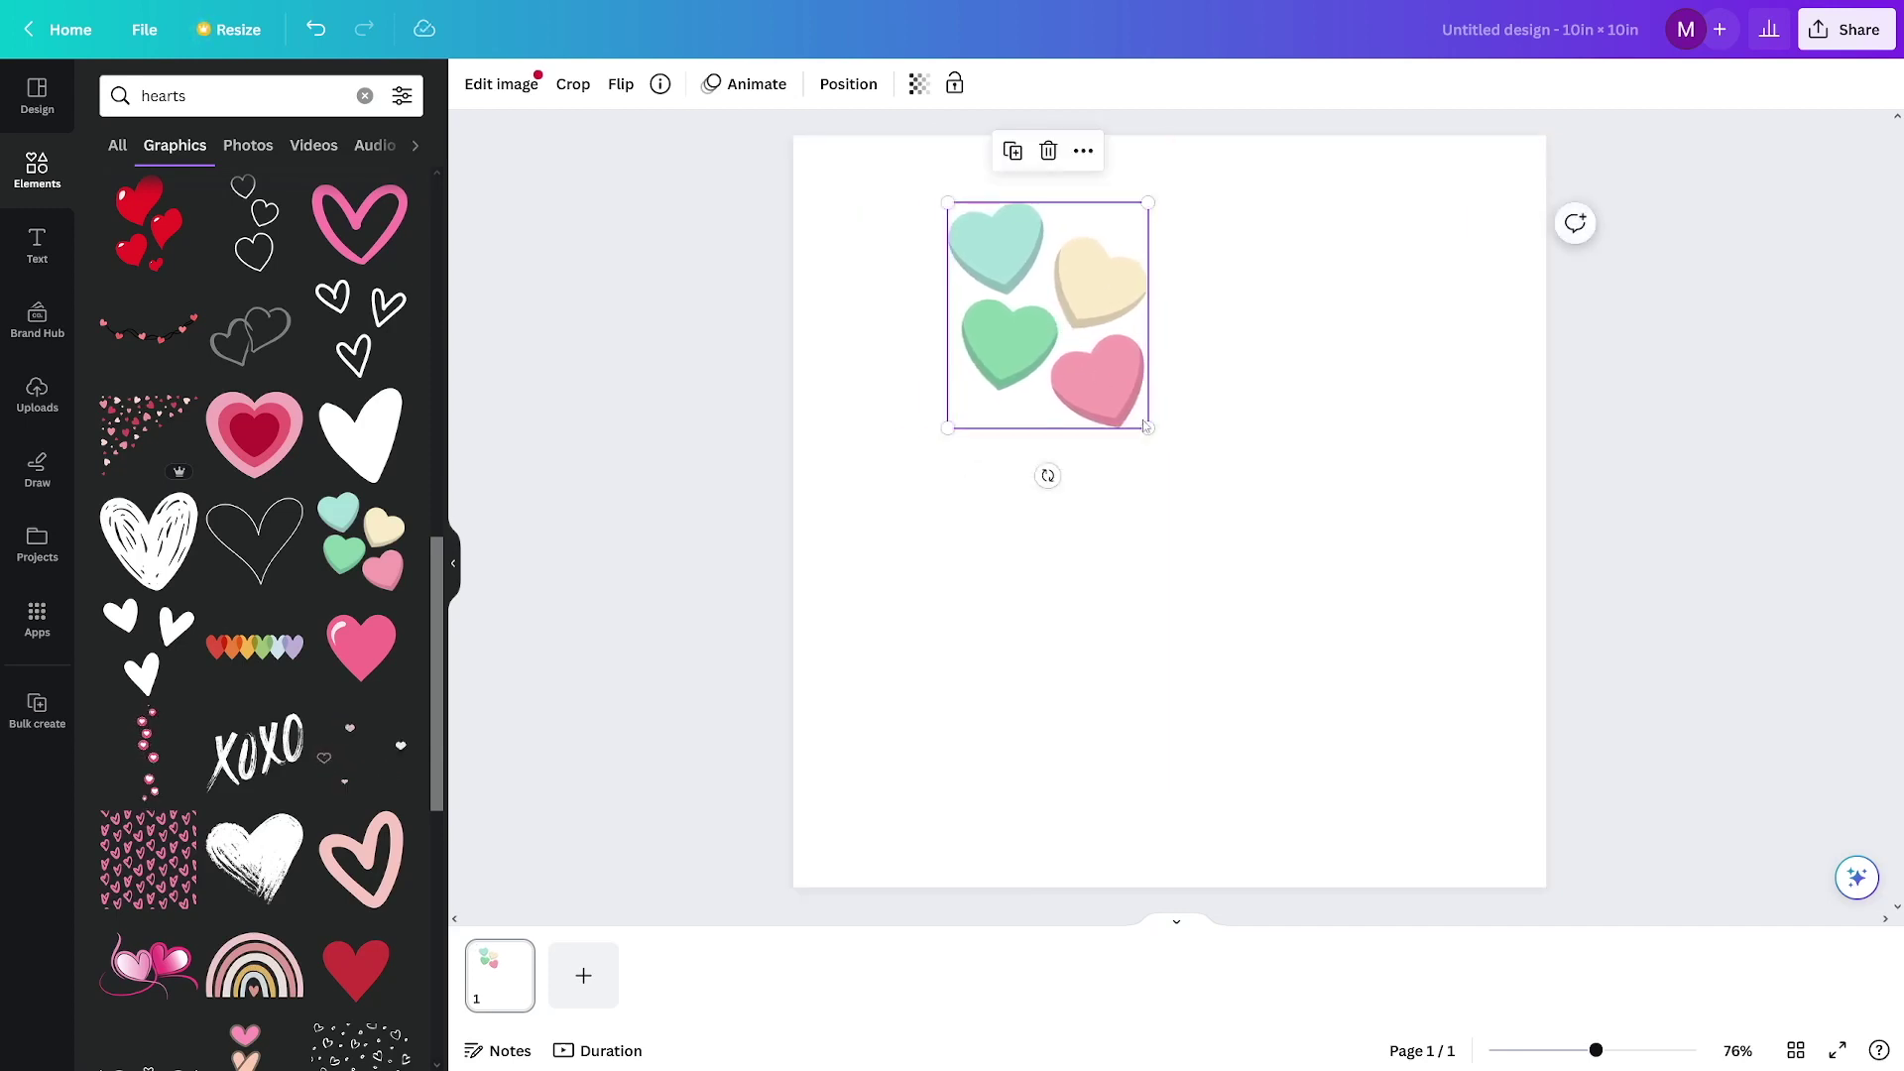
left_click_drag(1148, 425, 1087, 361)
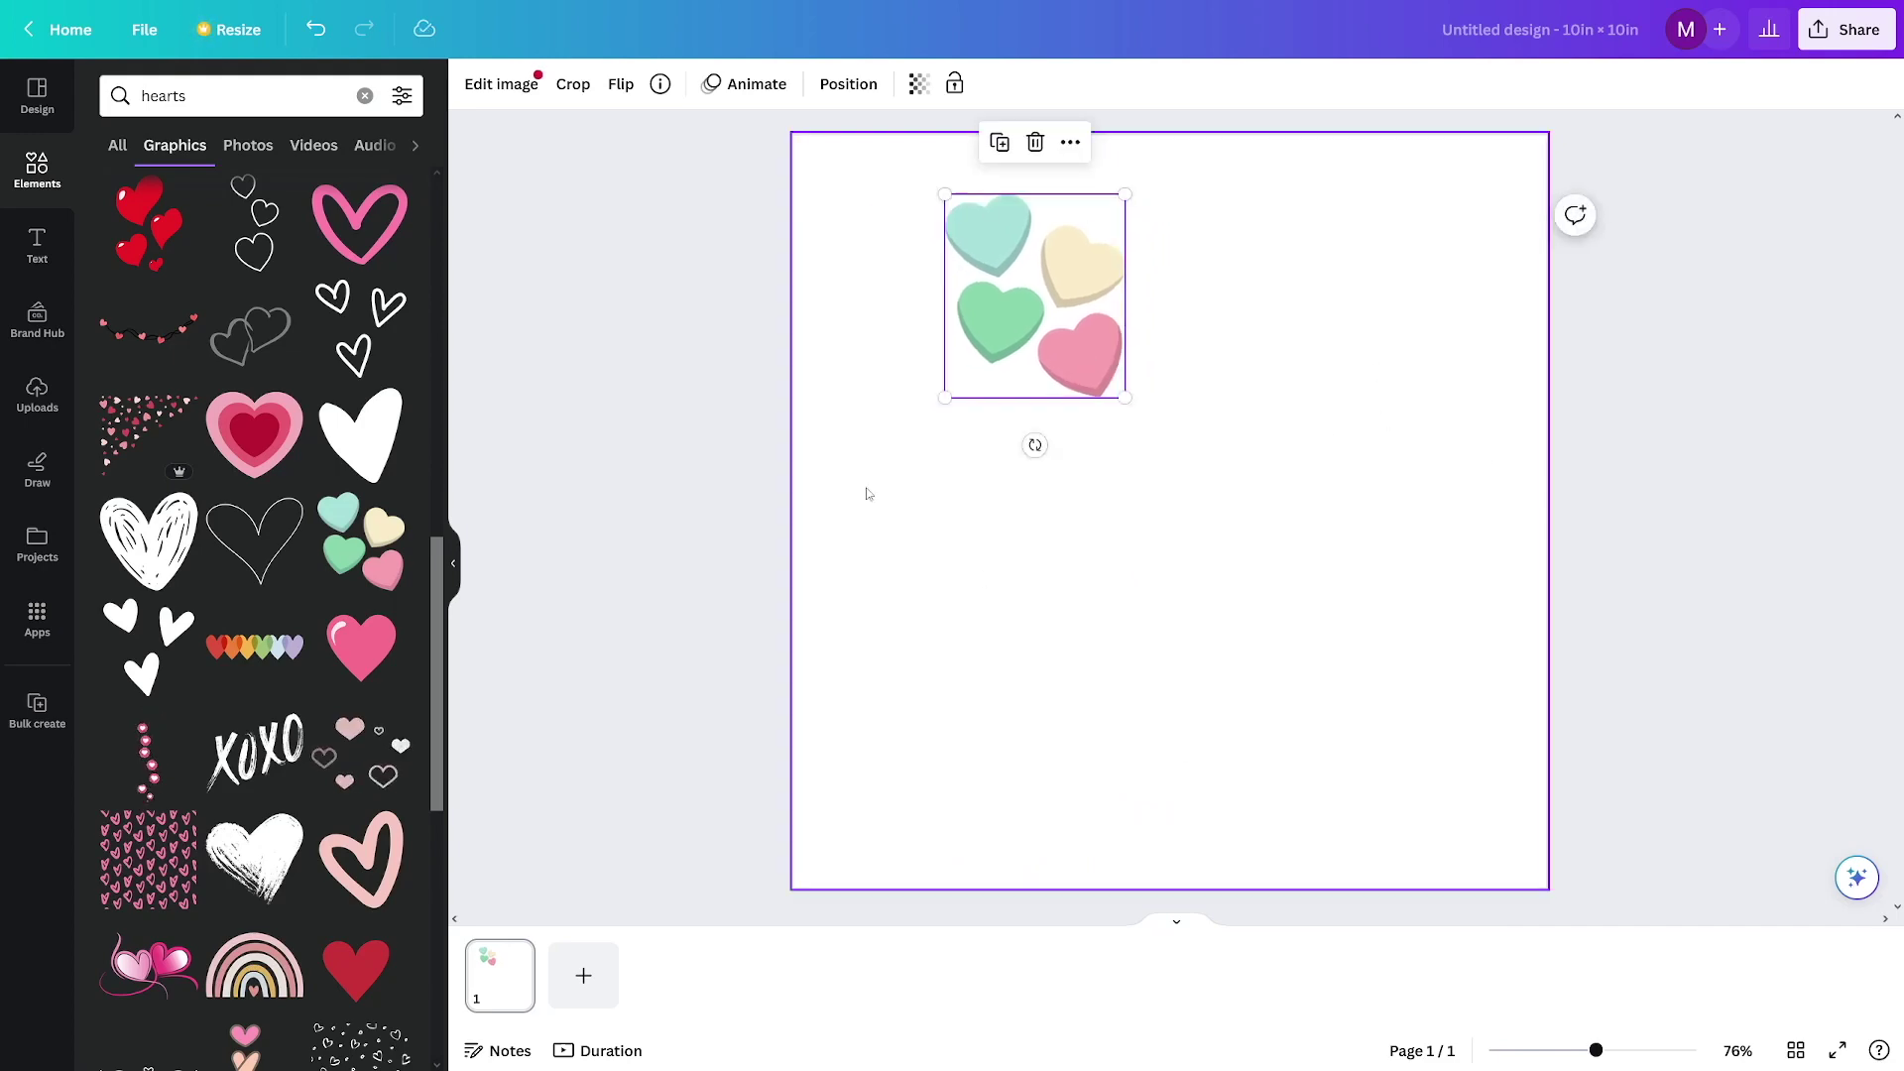
Add the pink heart-tree graphic, shrink it to about 3.2 × 3.3 in at top right.
scroll(263, 590, "down", 9)
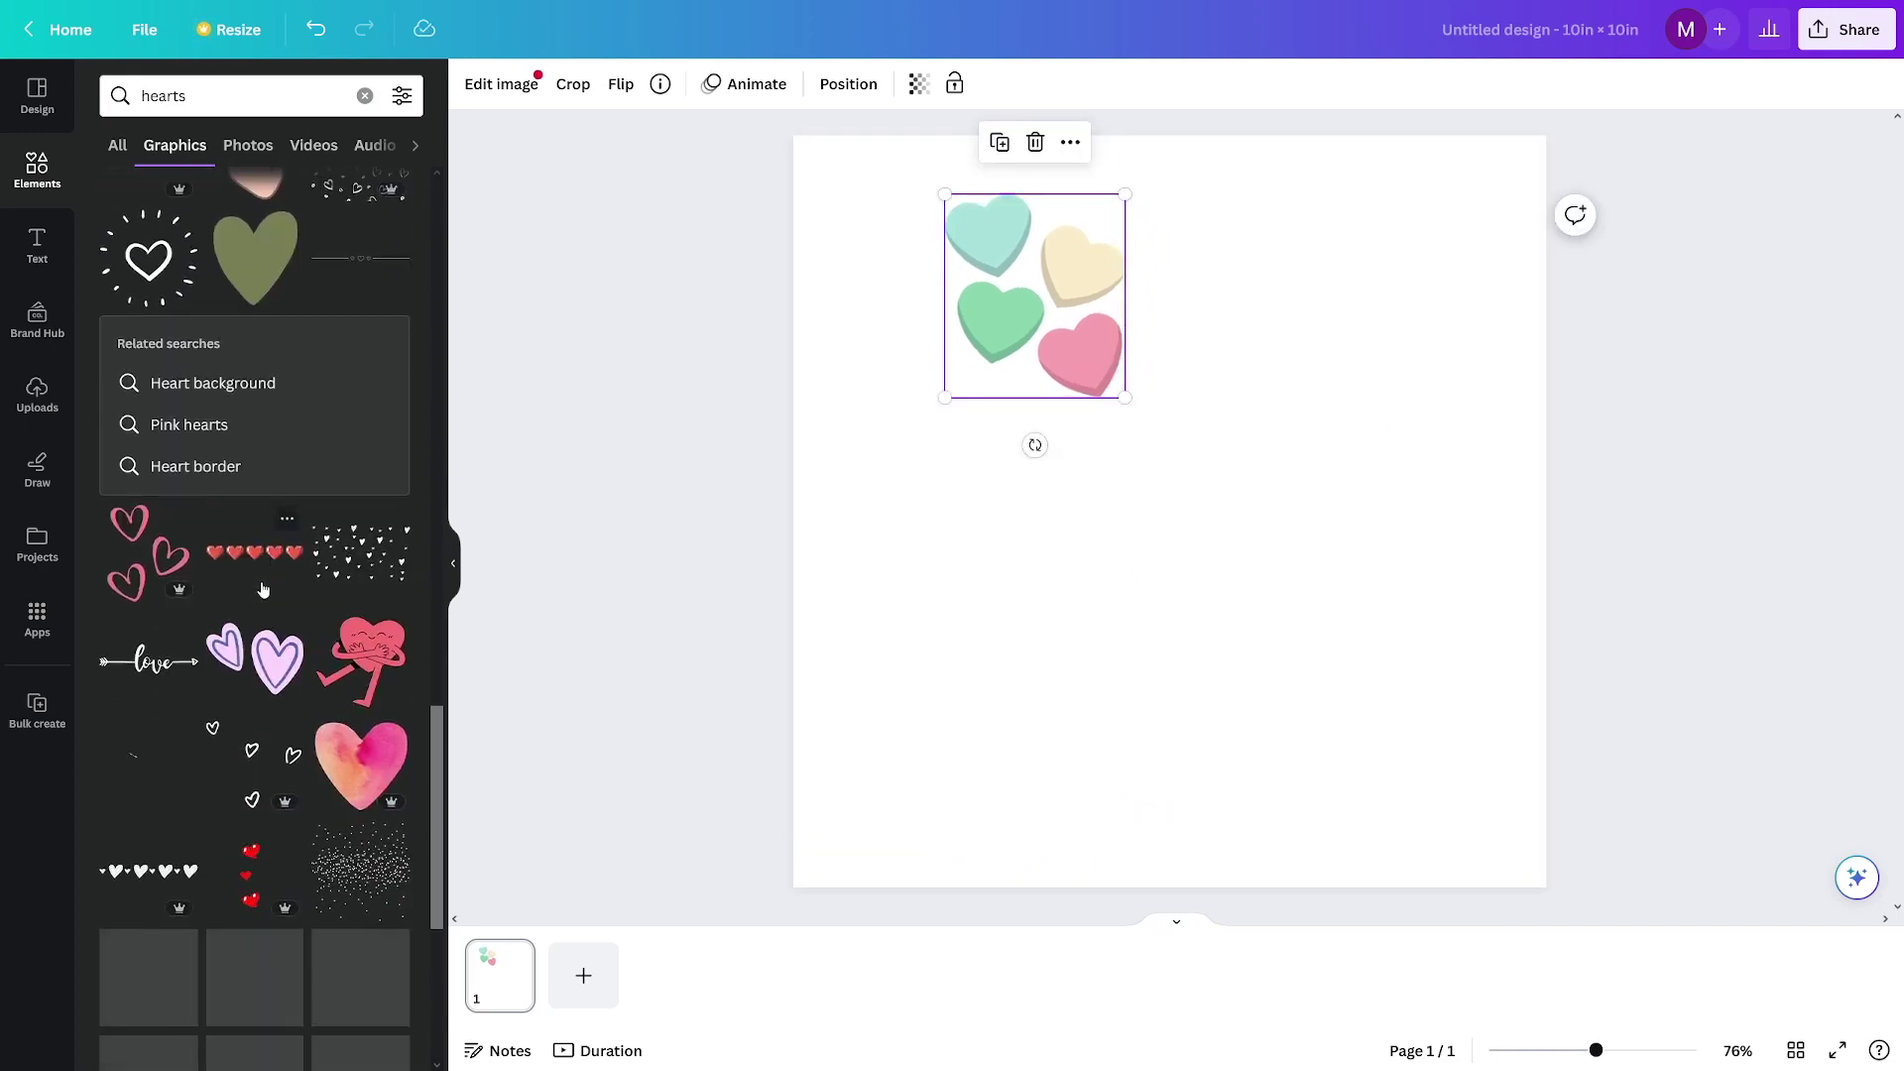
scroll(263, 590, "down", 3)
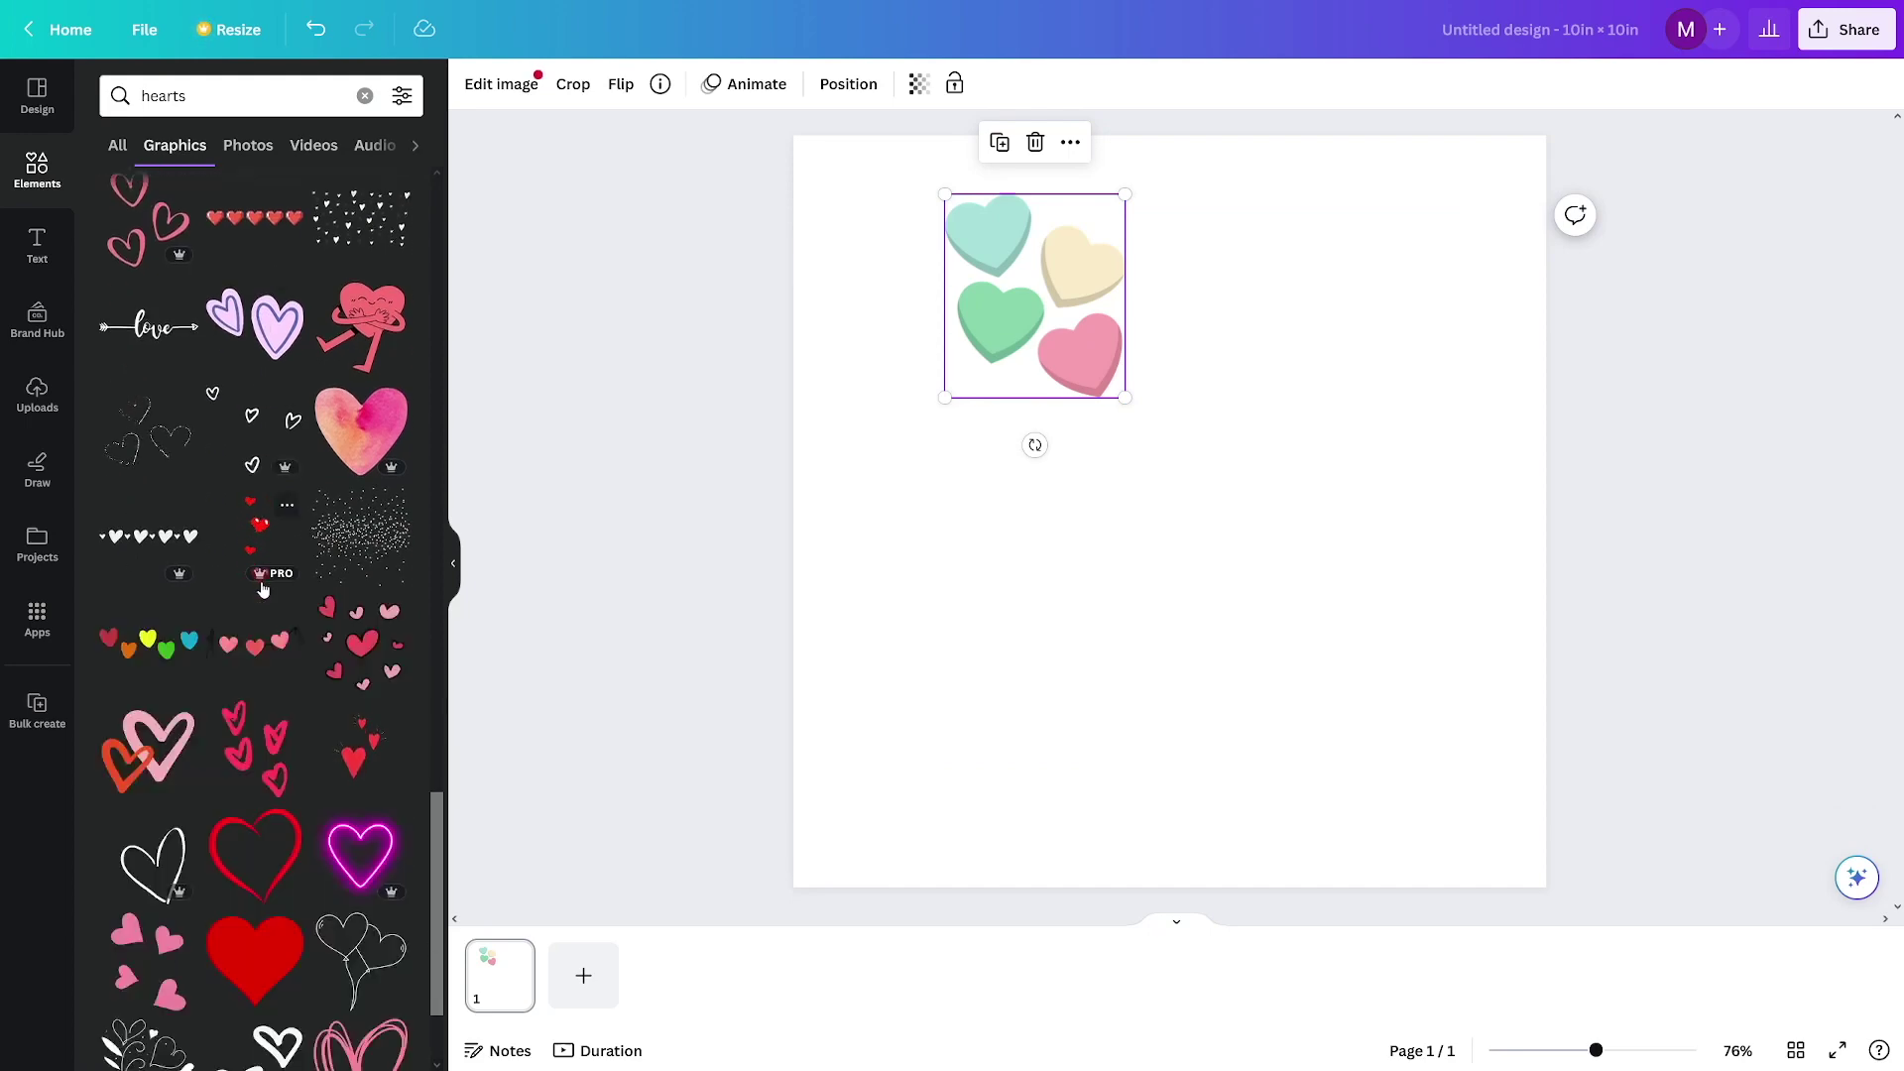
scroll(262, 590, "down", 5)
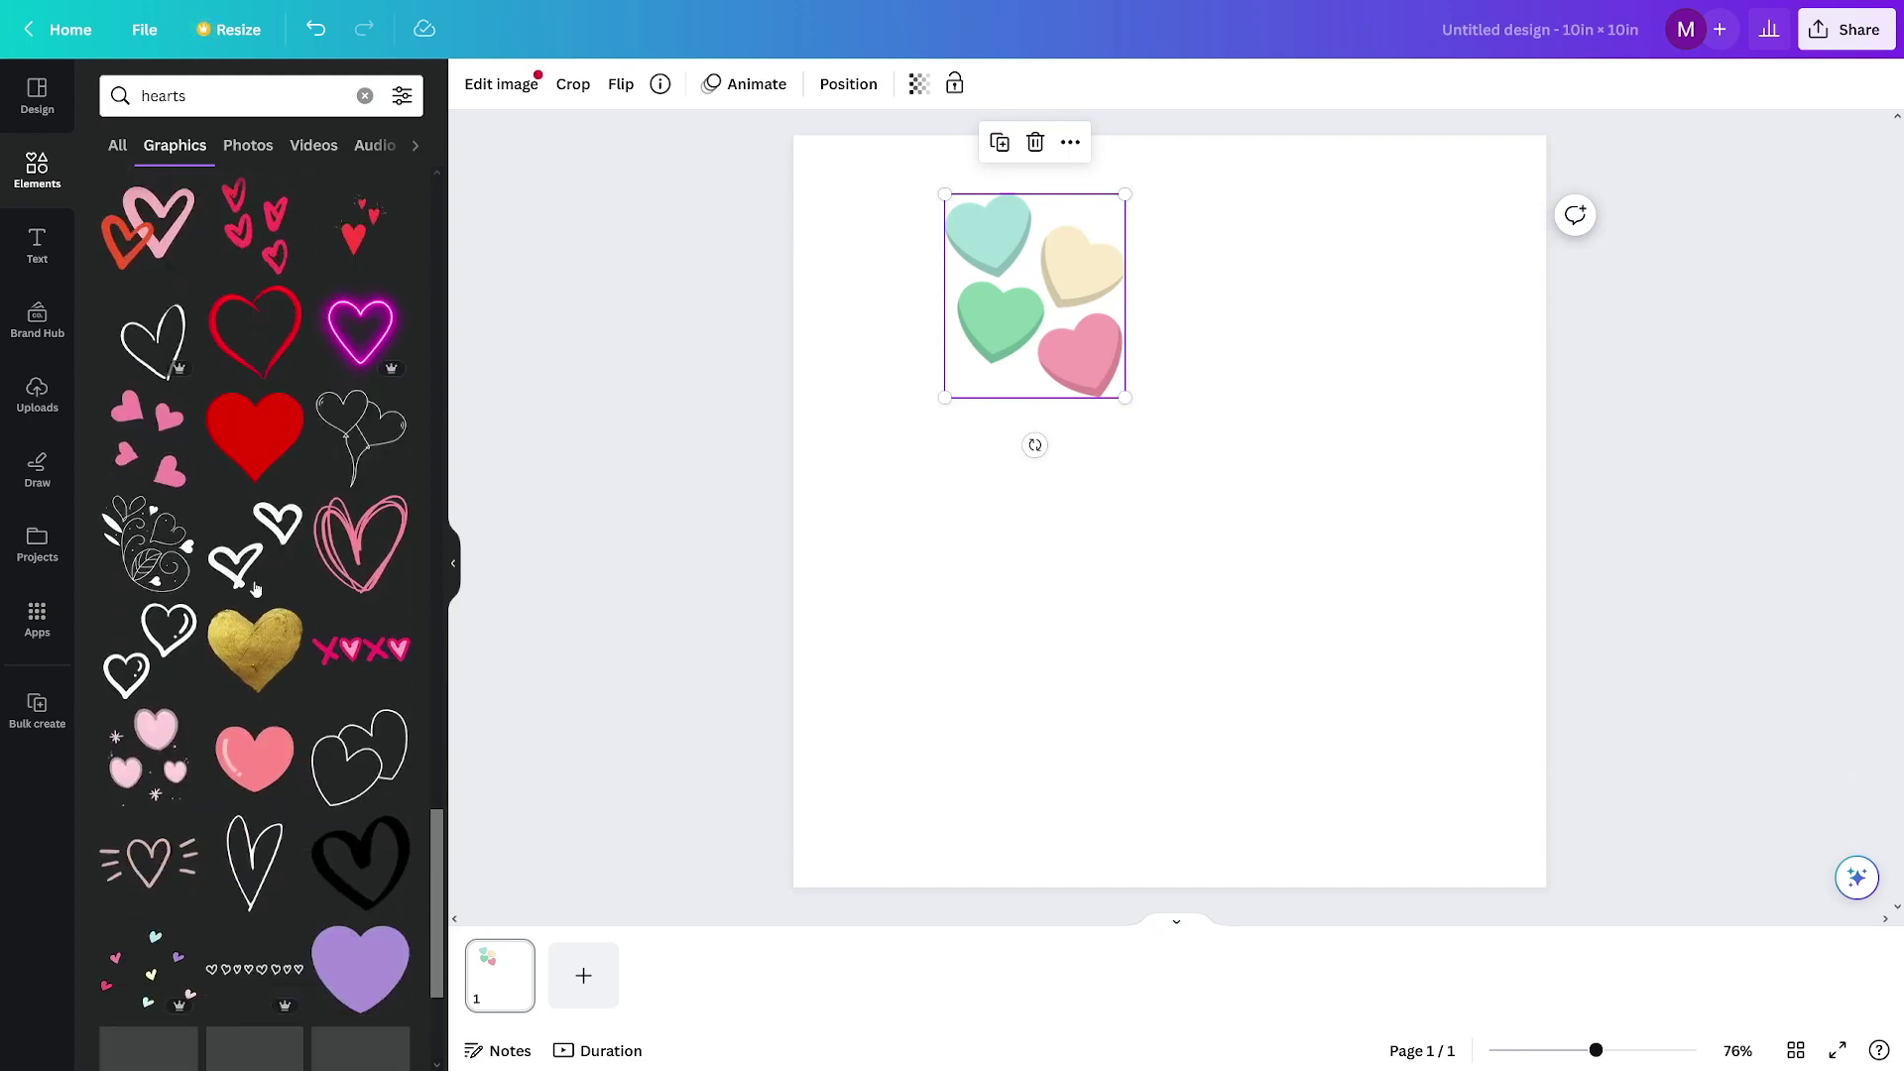
scroll(255, 589, "down", 5)
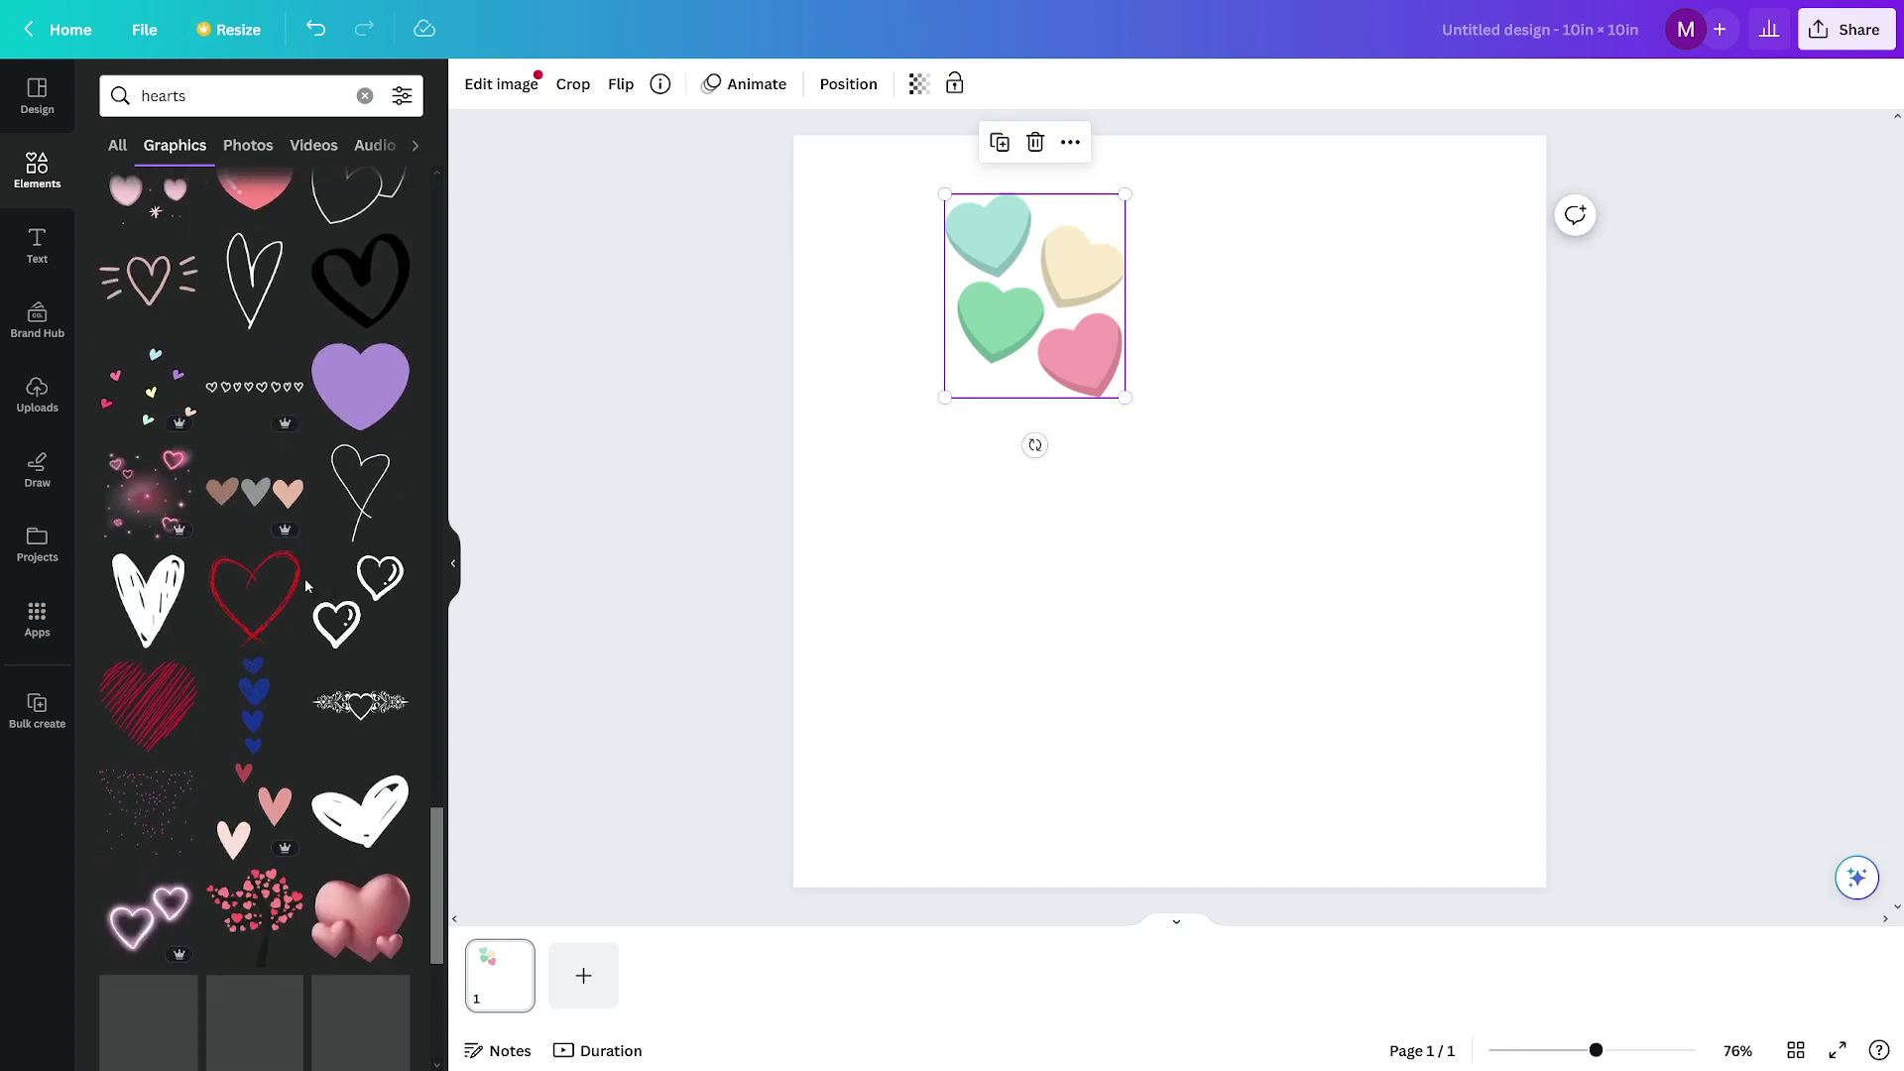
scroll(306, 579, "down", 3)
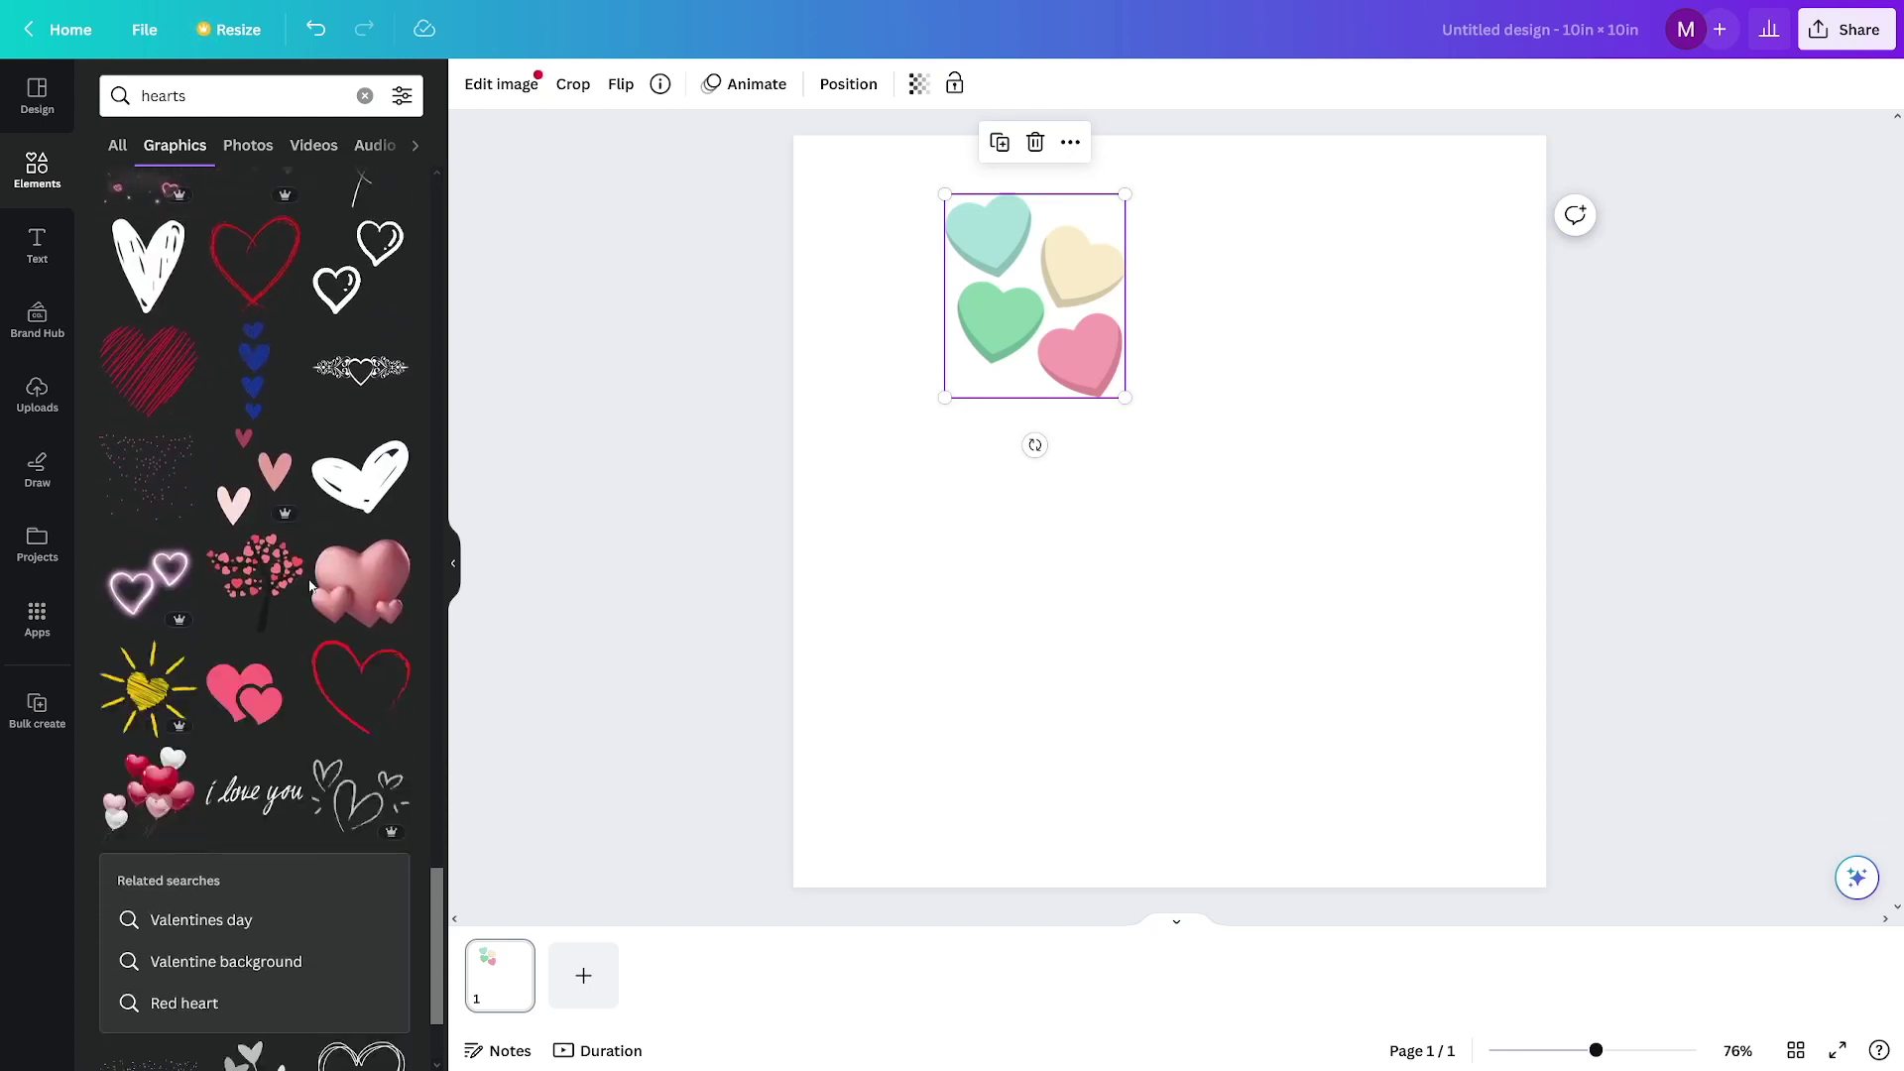
left_click(253, 592)
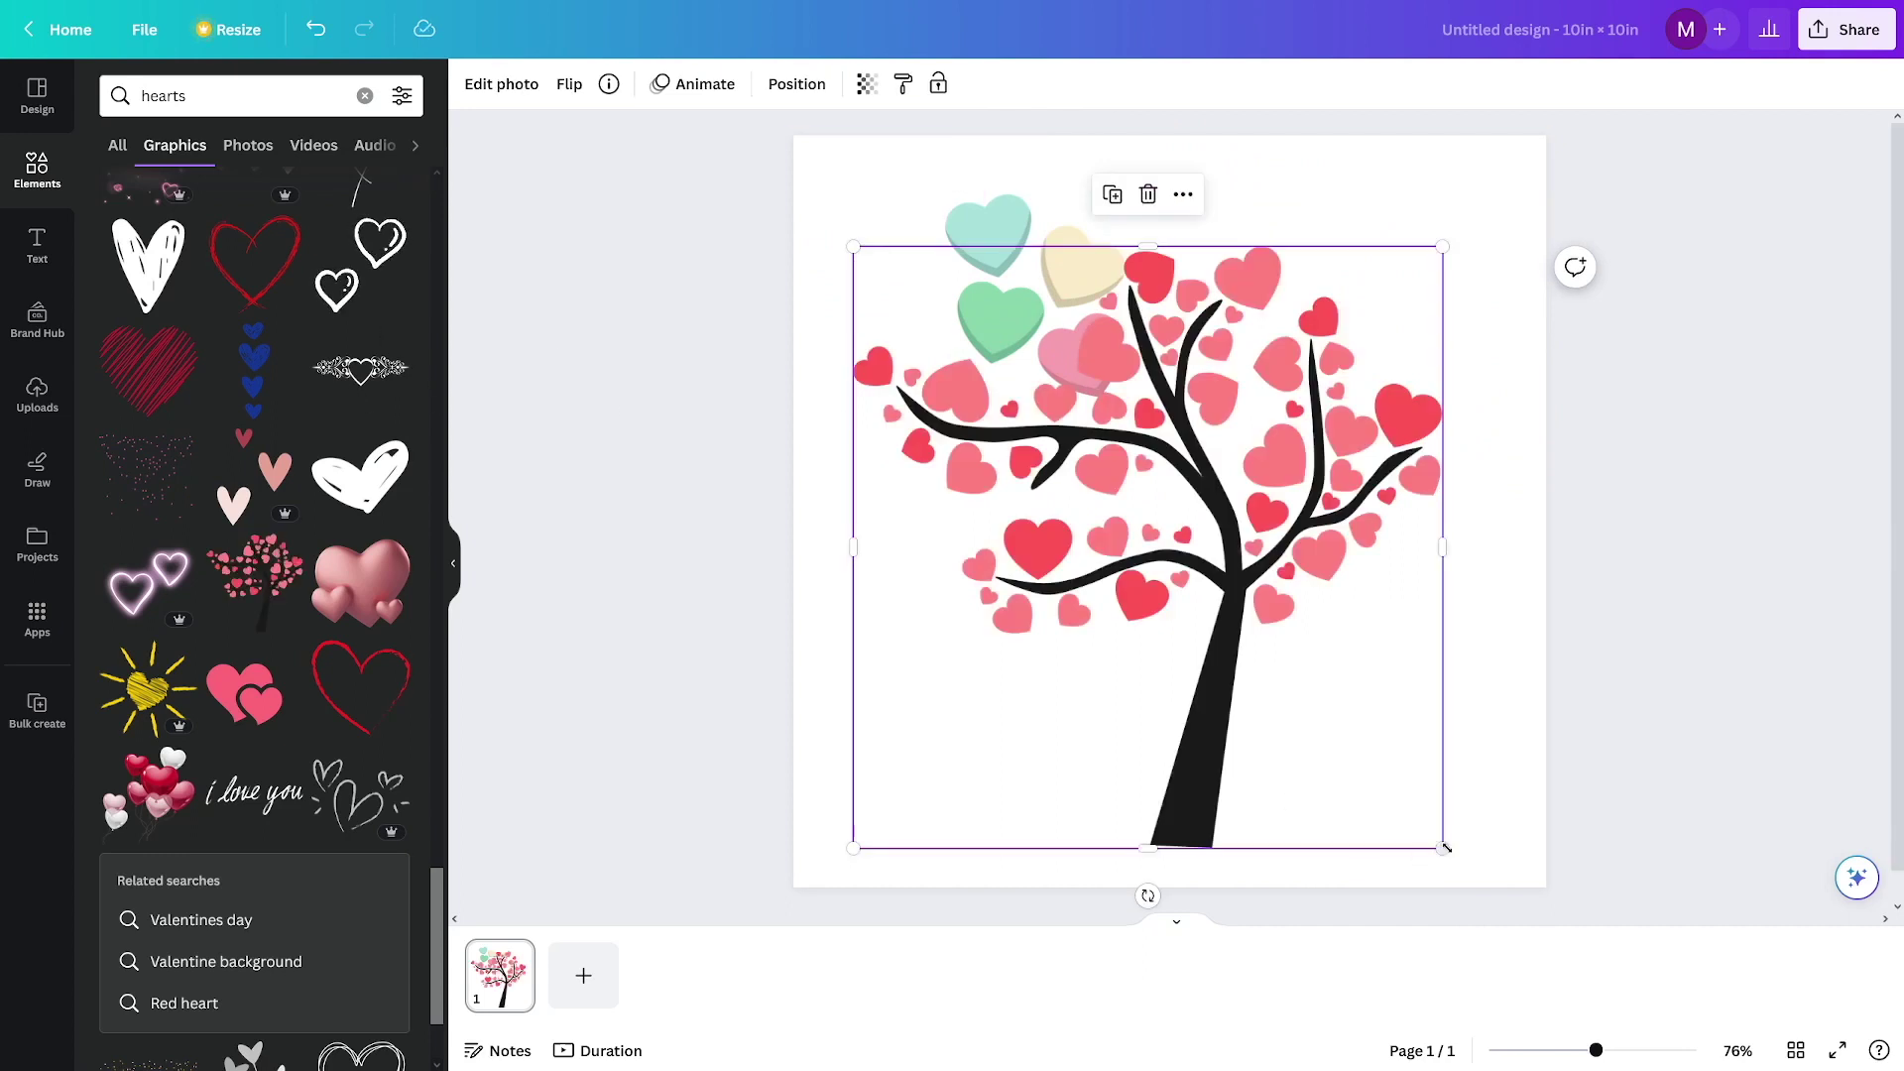
left_click_drag(1445, 848, 1122, 523)
left_click_drag(1033, 469, 1386, 431)
mouse_move(1473, 475)
left_mouse_down()
mouse_move(1433, 461)
mouse_move(1454, 459)
left_mouse_up()
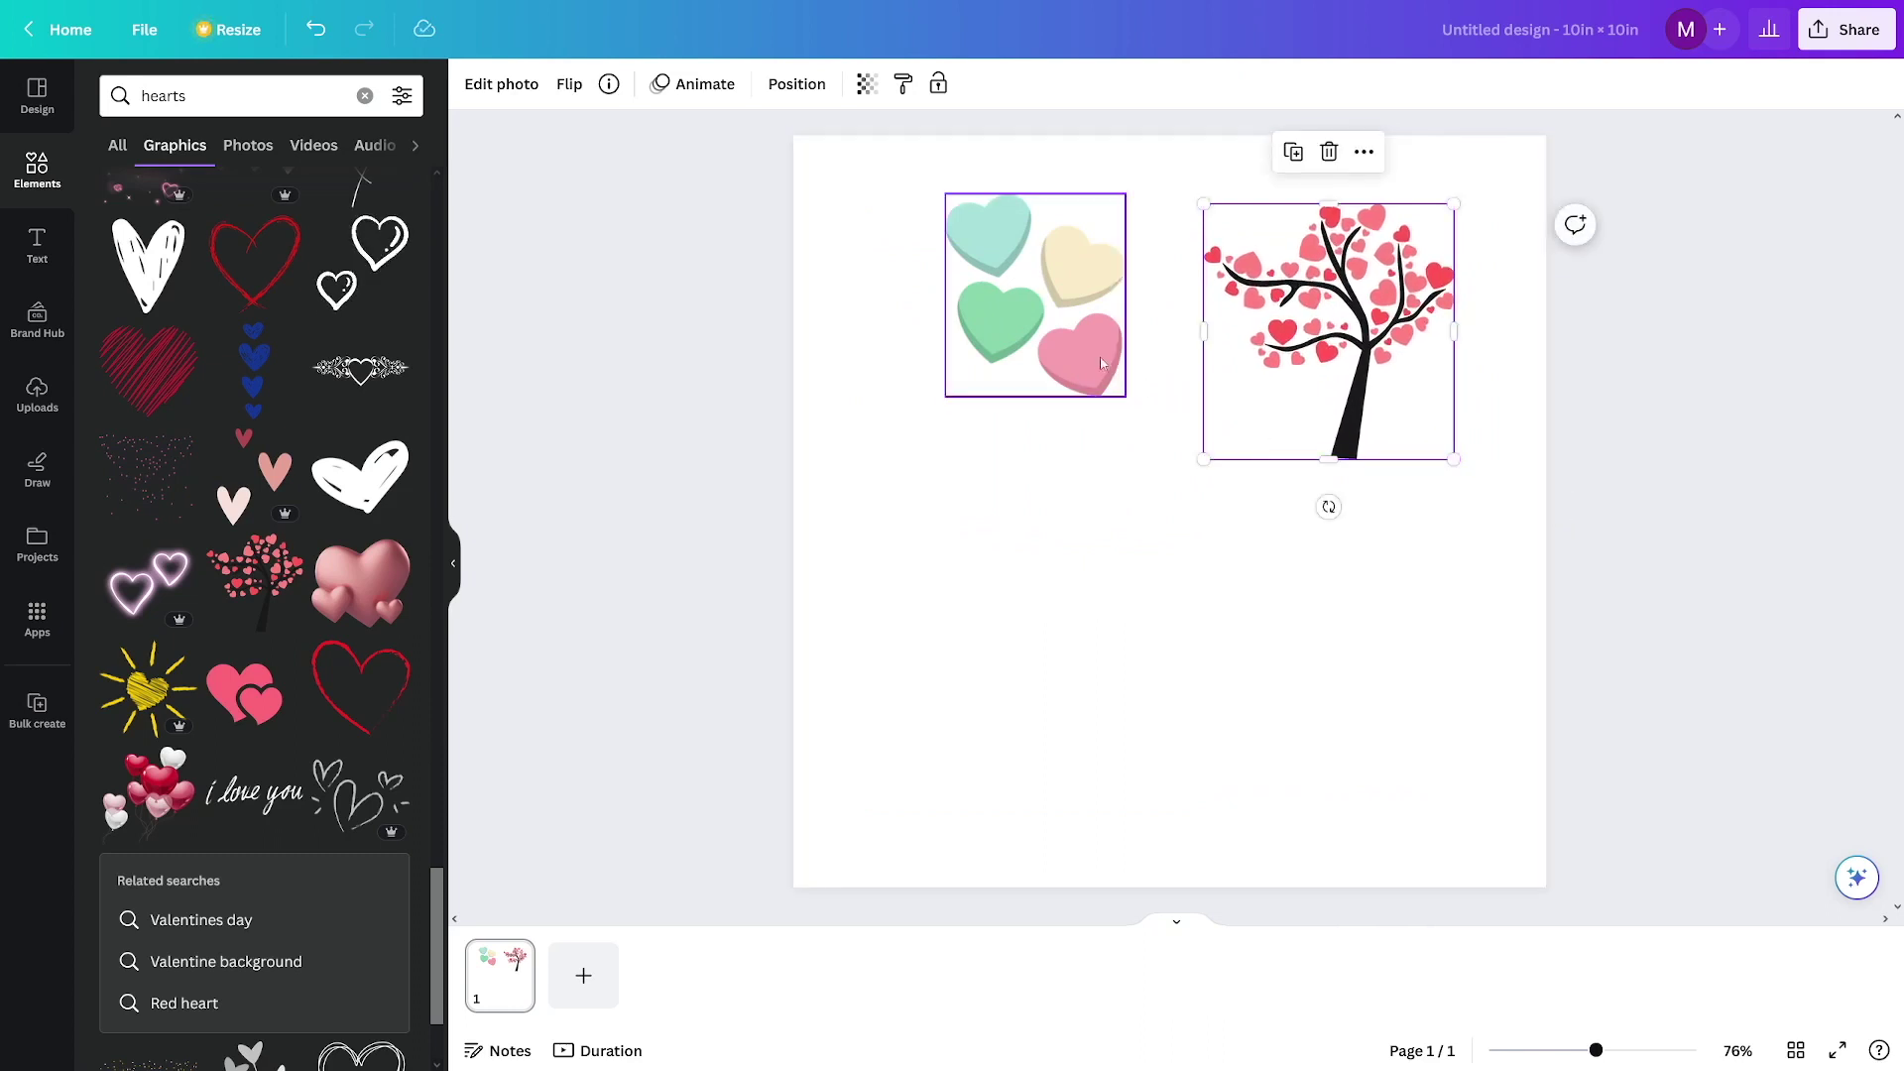
left_click_drag(1101, 363, 1078, 363)
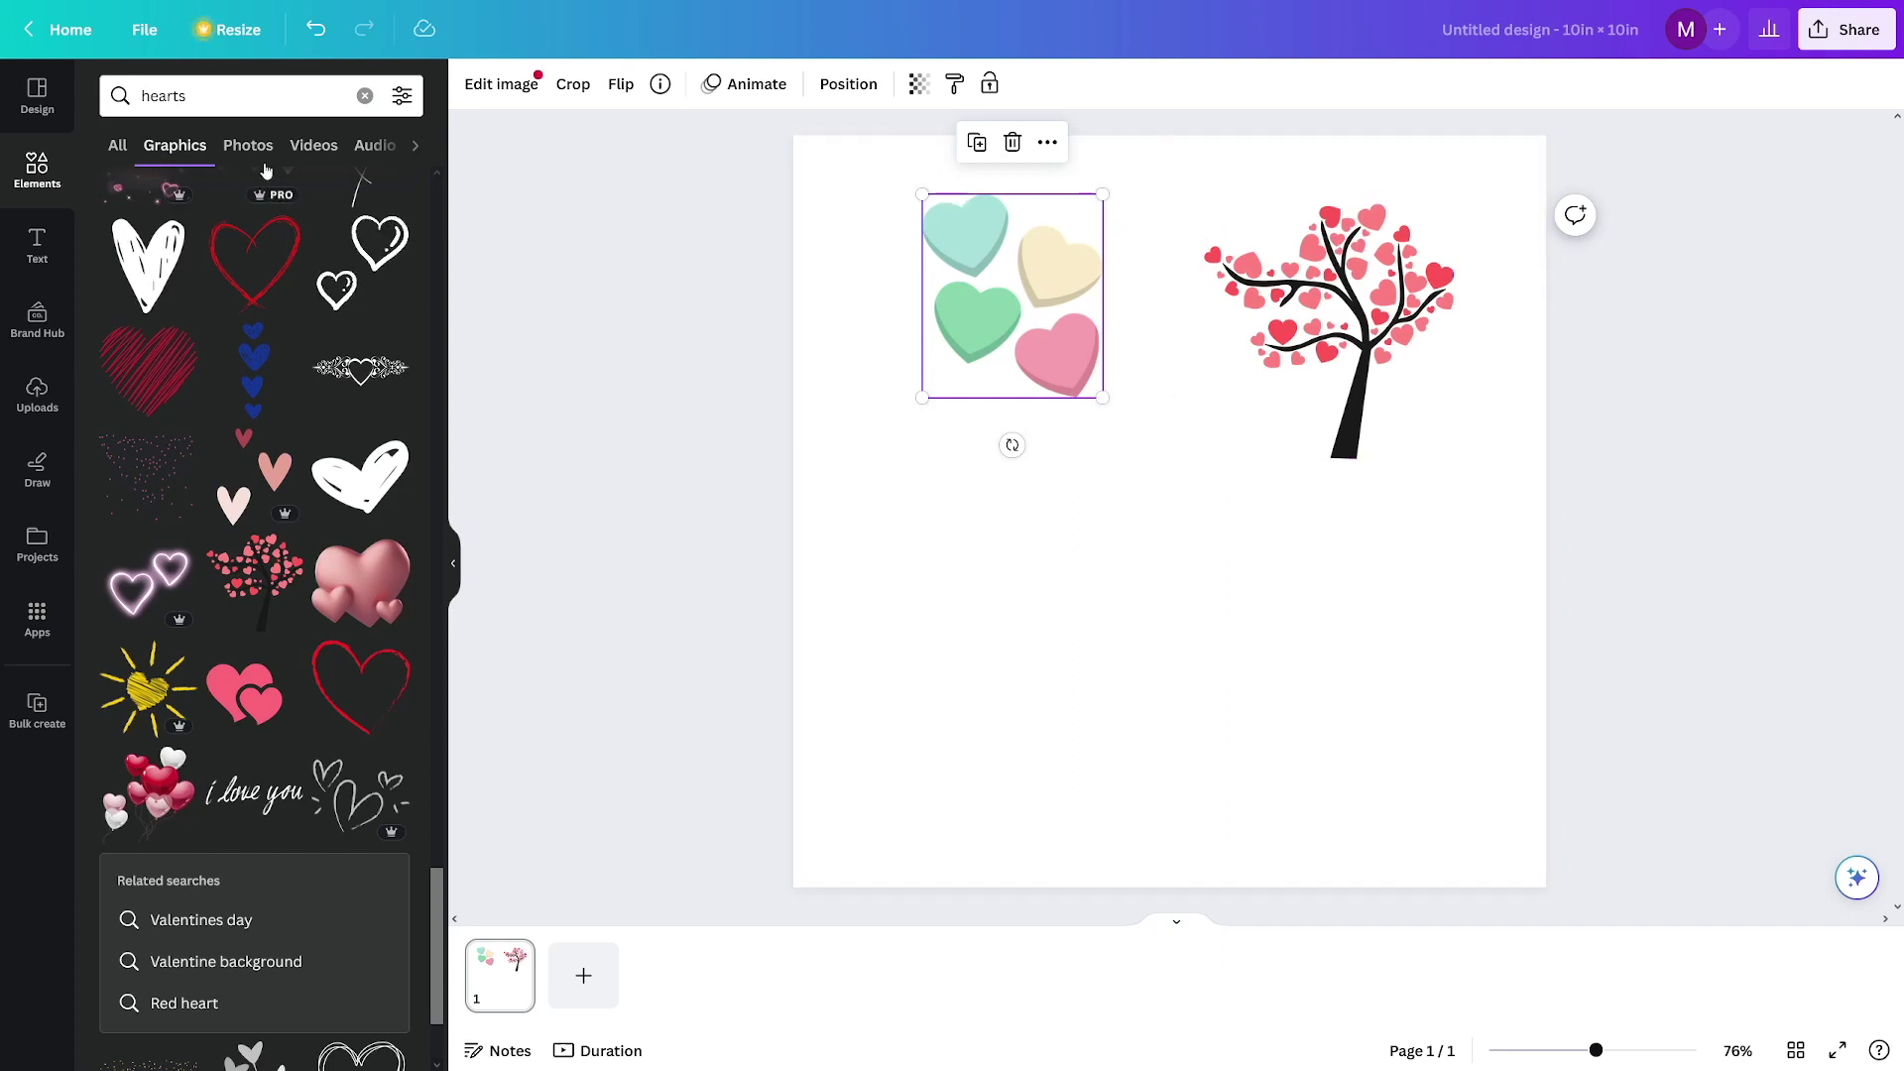
Search Elements for 'zodiac' and place the Pisces graphic below the candy hearts.
left_click(200, 96)
left_click_drag(200, 96, 129, 91)
type("z")
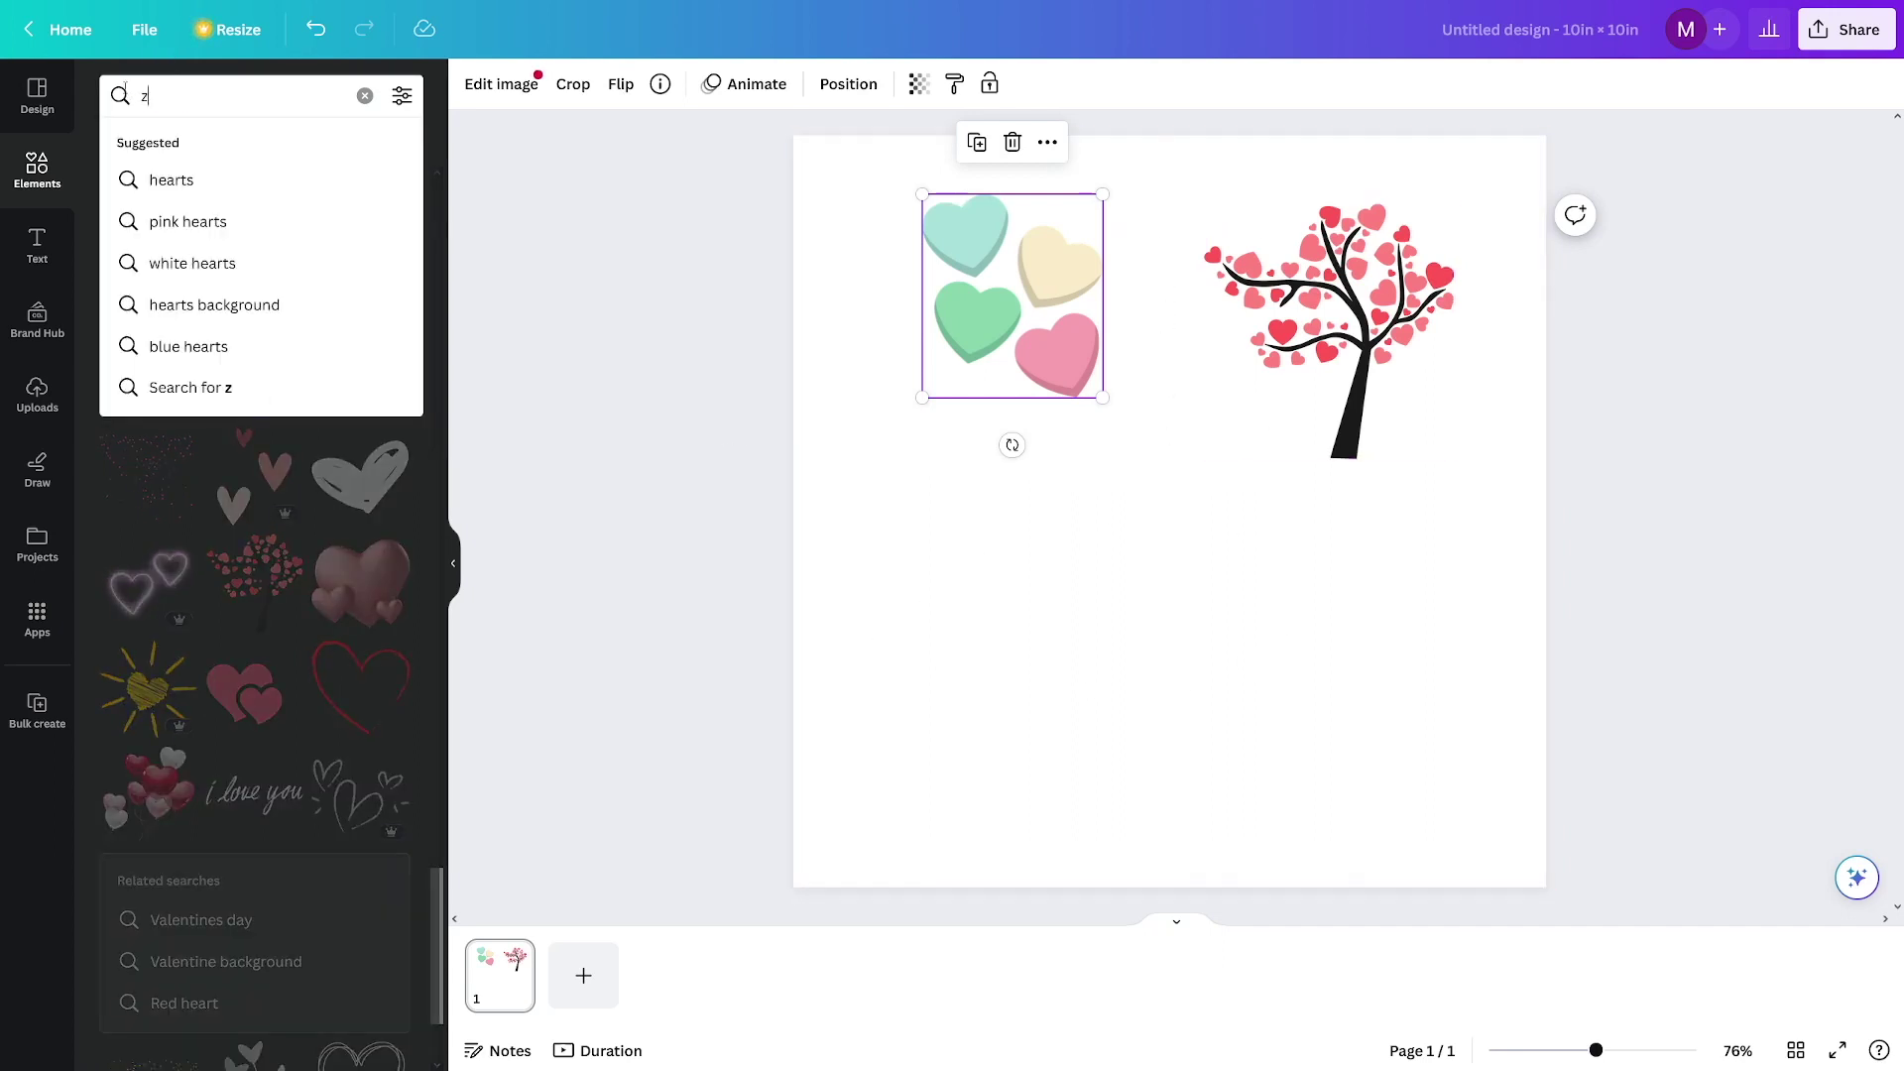
type("odiac")
key("Return")
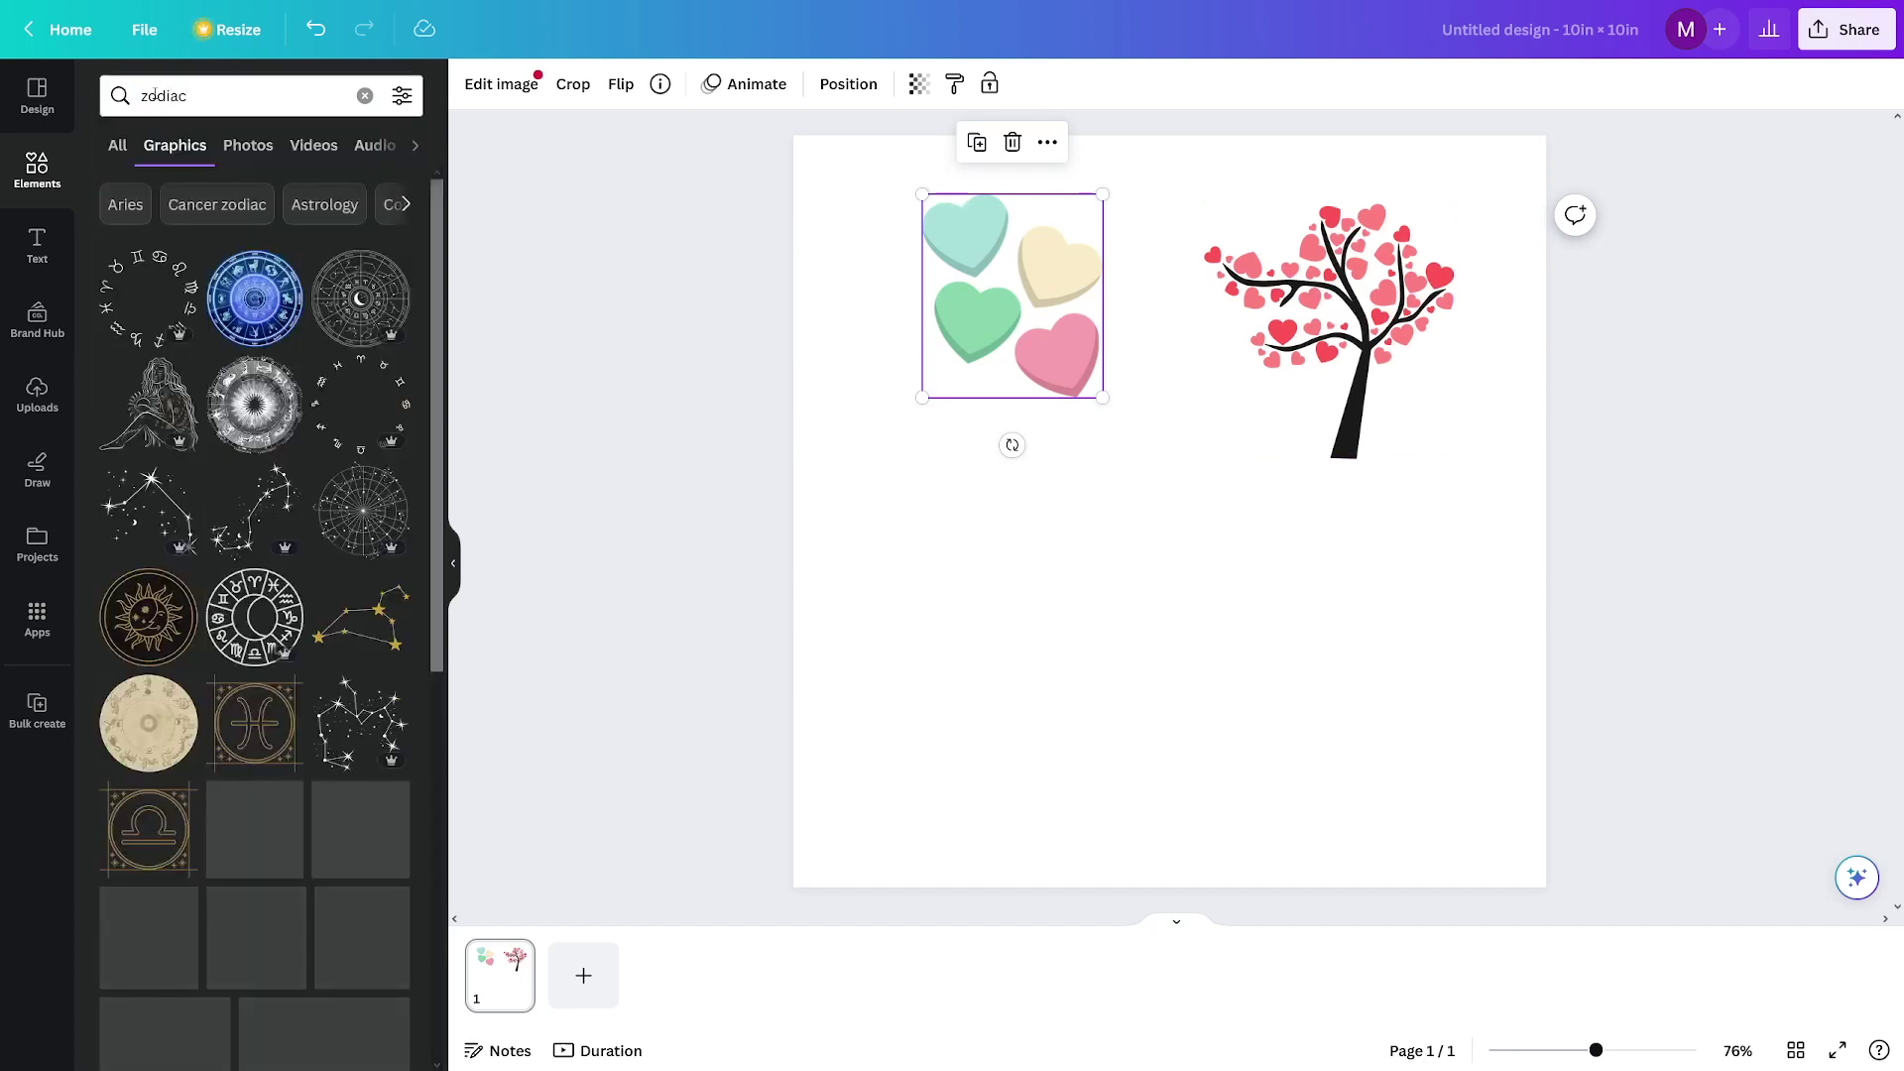
scroll(298, 506, "down", 5)
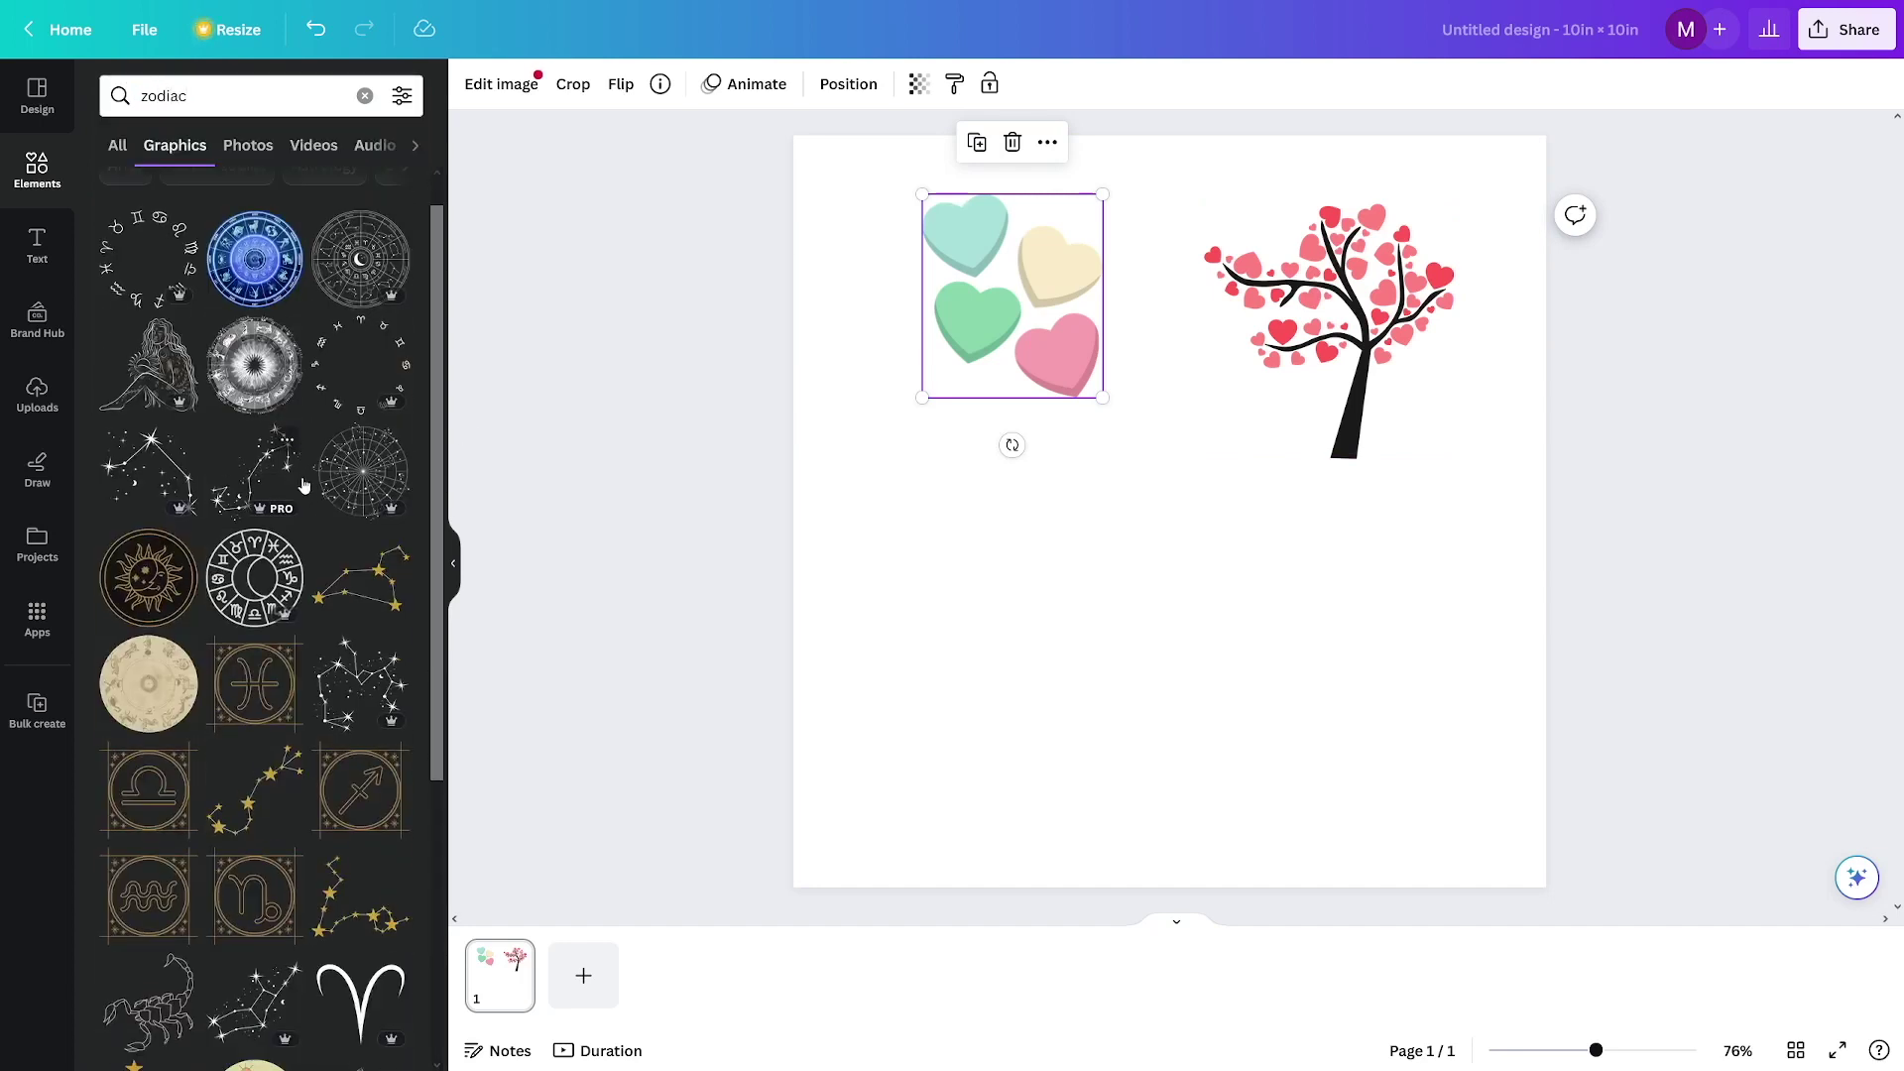
scroll(300, 491, "down", 2)
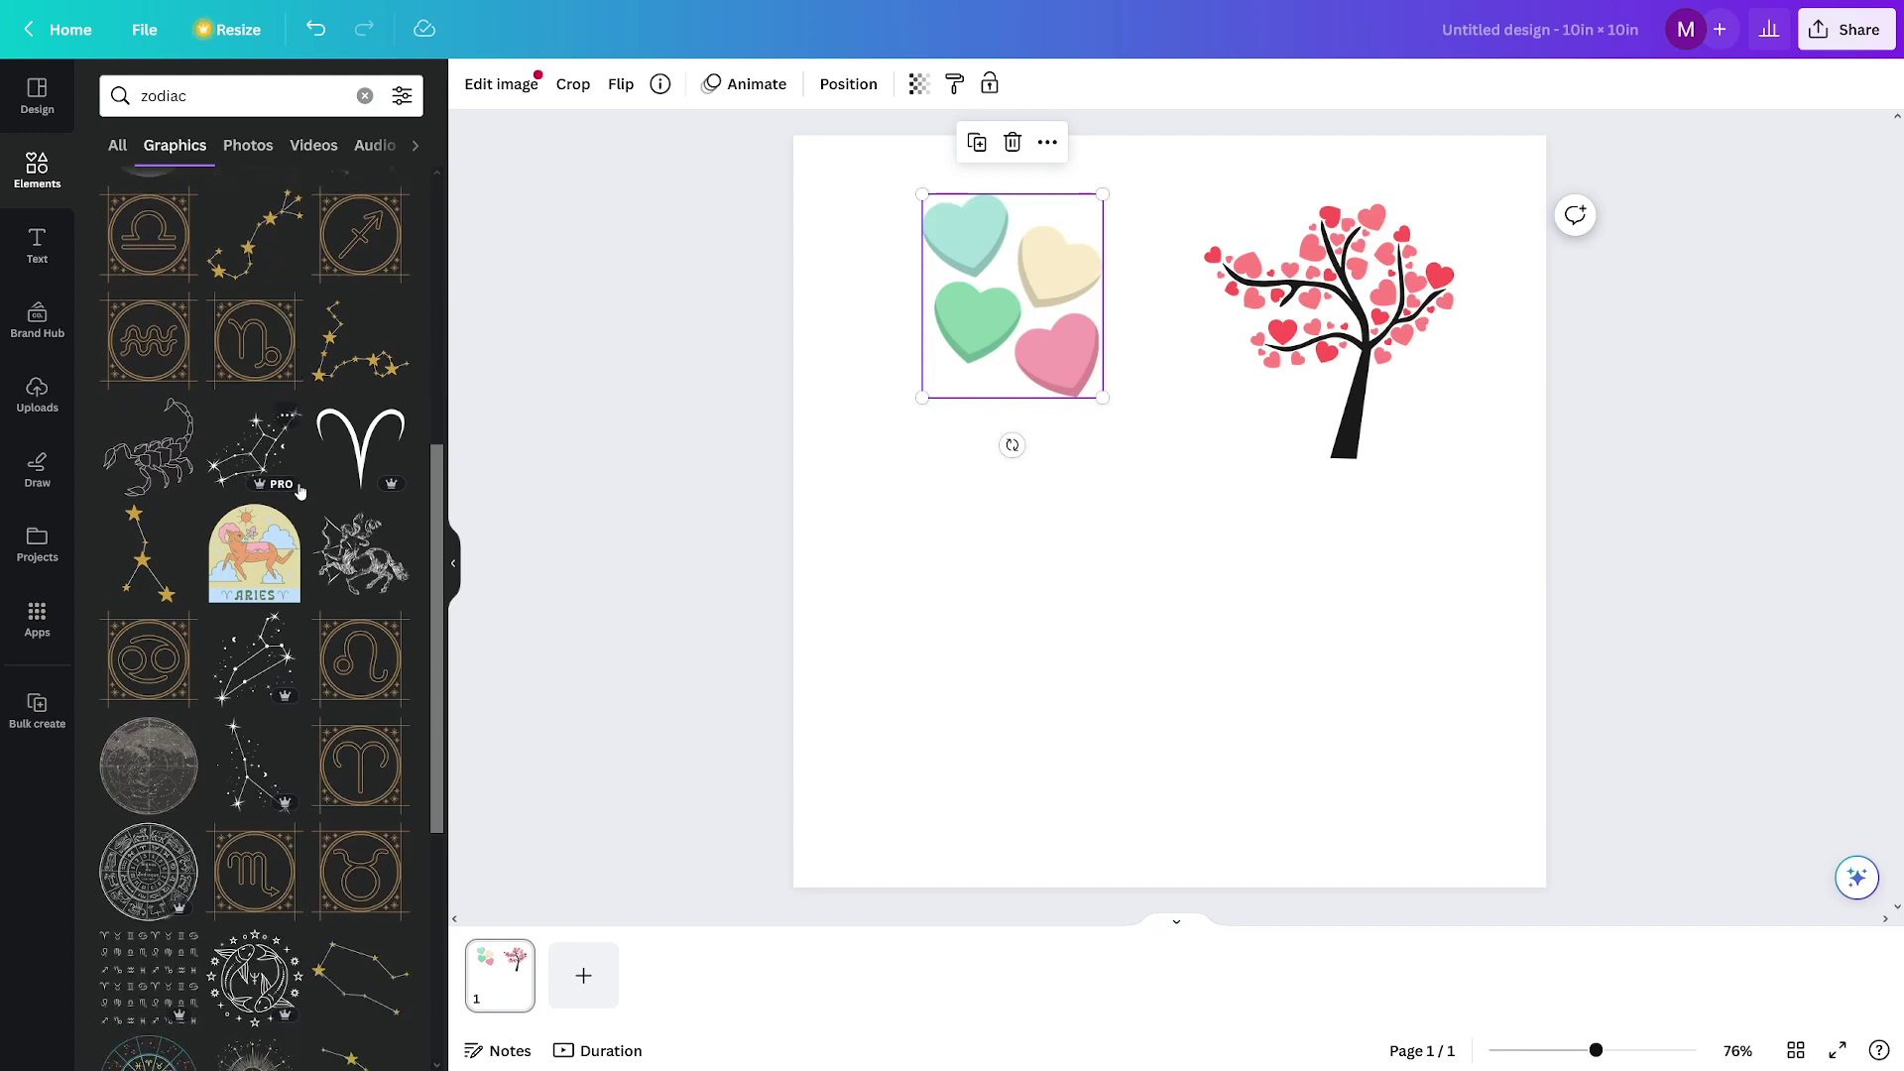
scroll(301, 491, "down", 4)
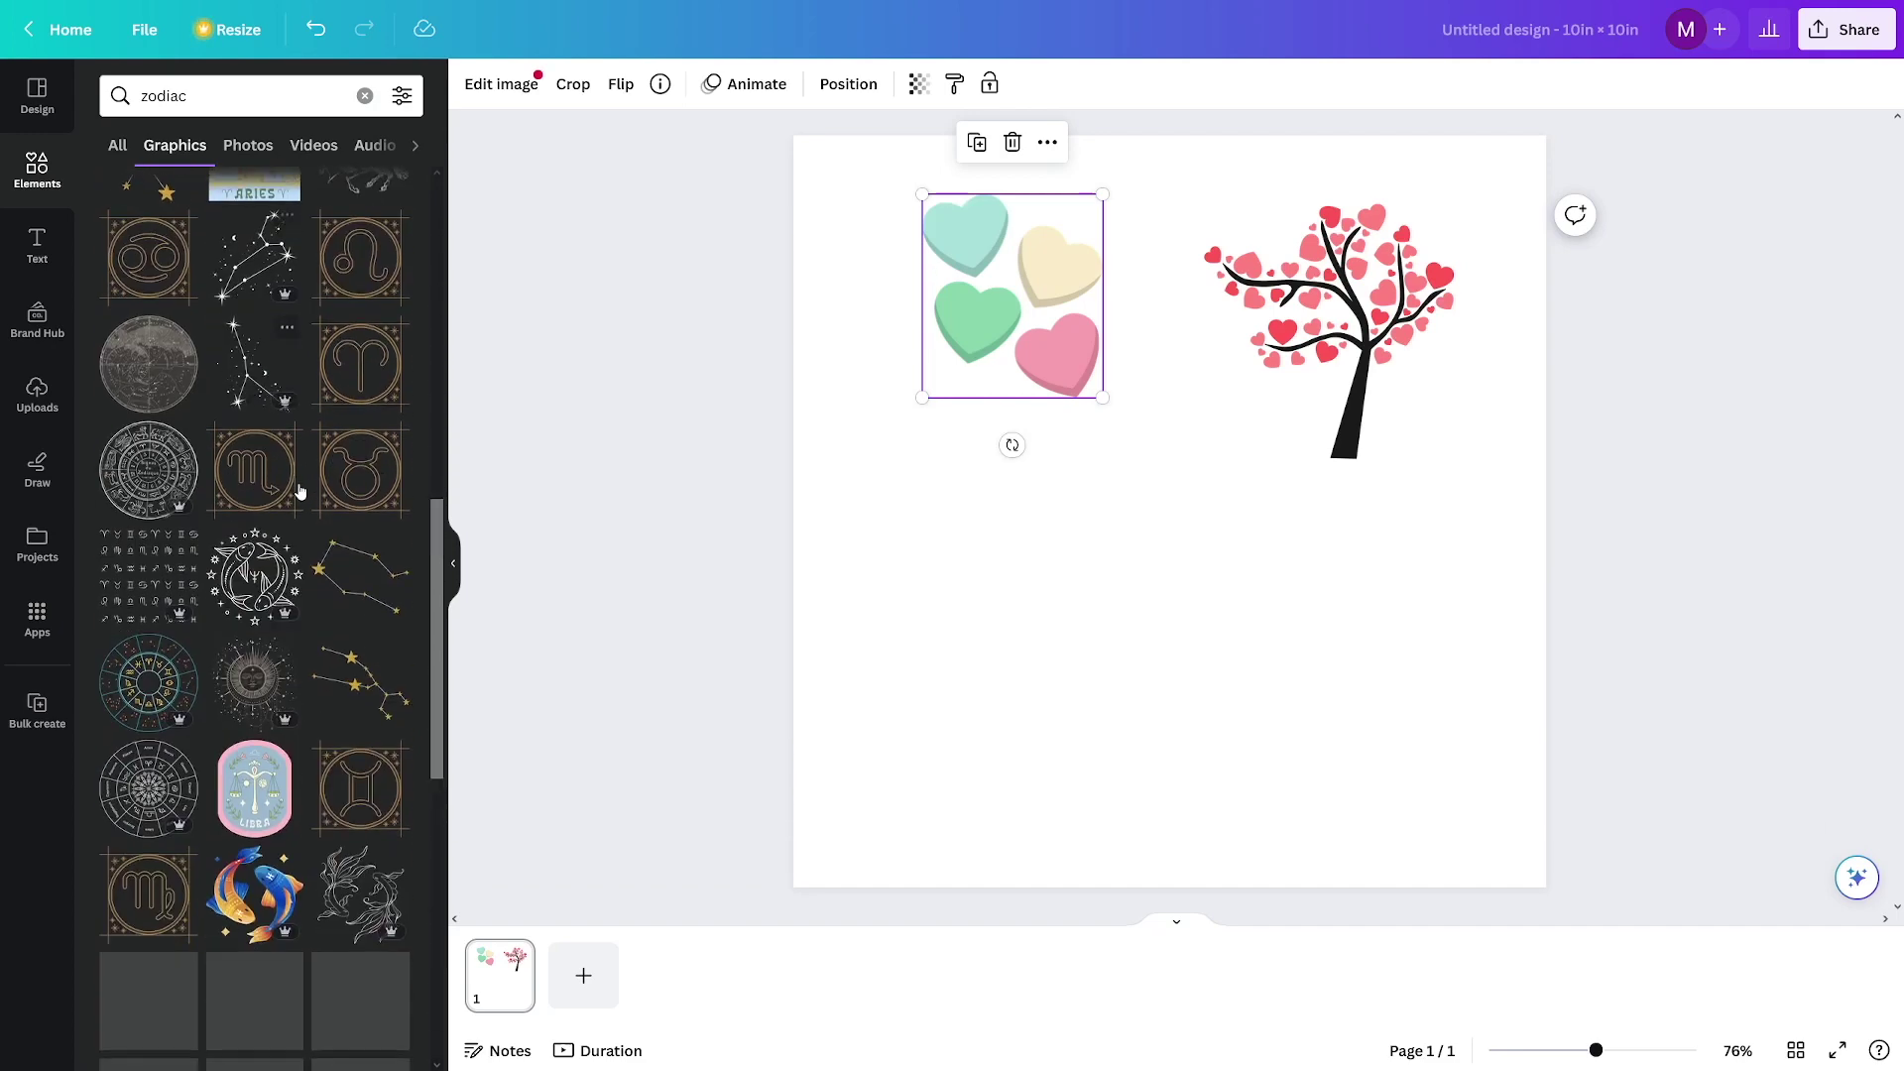
scroll(300, 491, "down", 3)
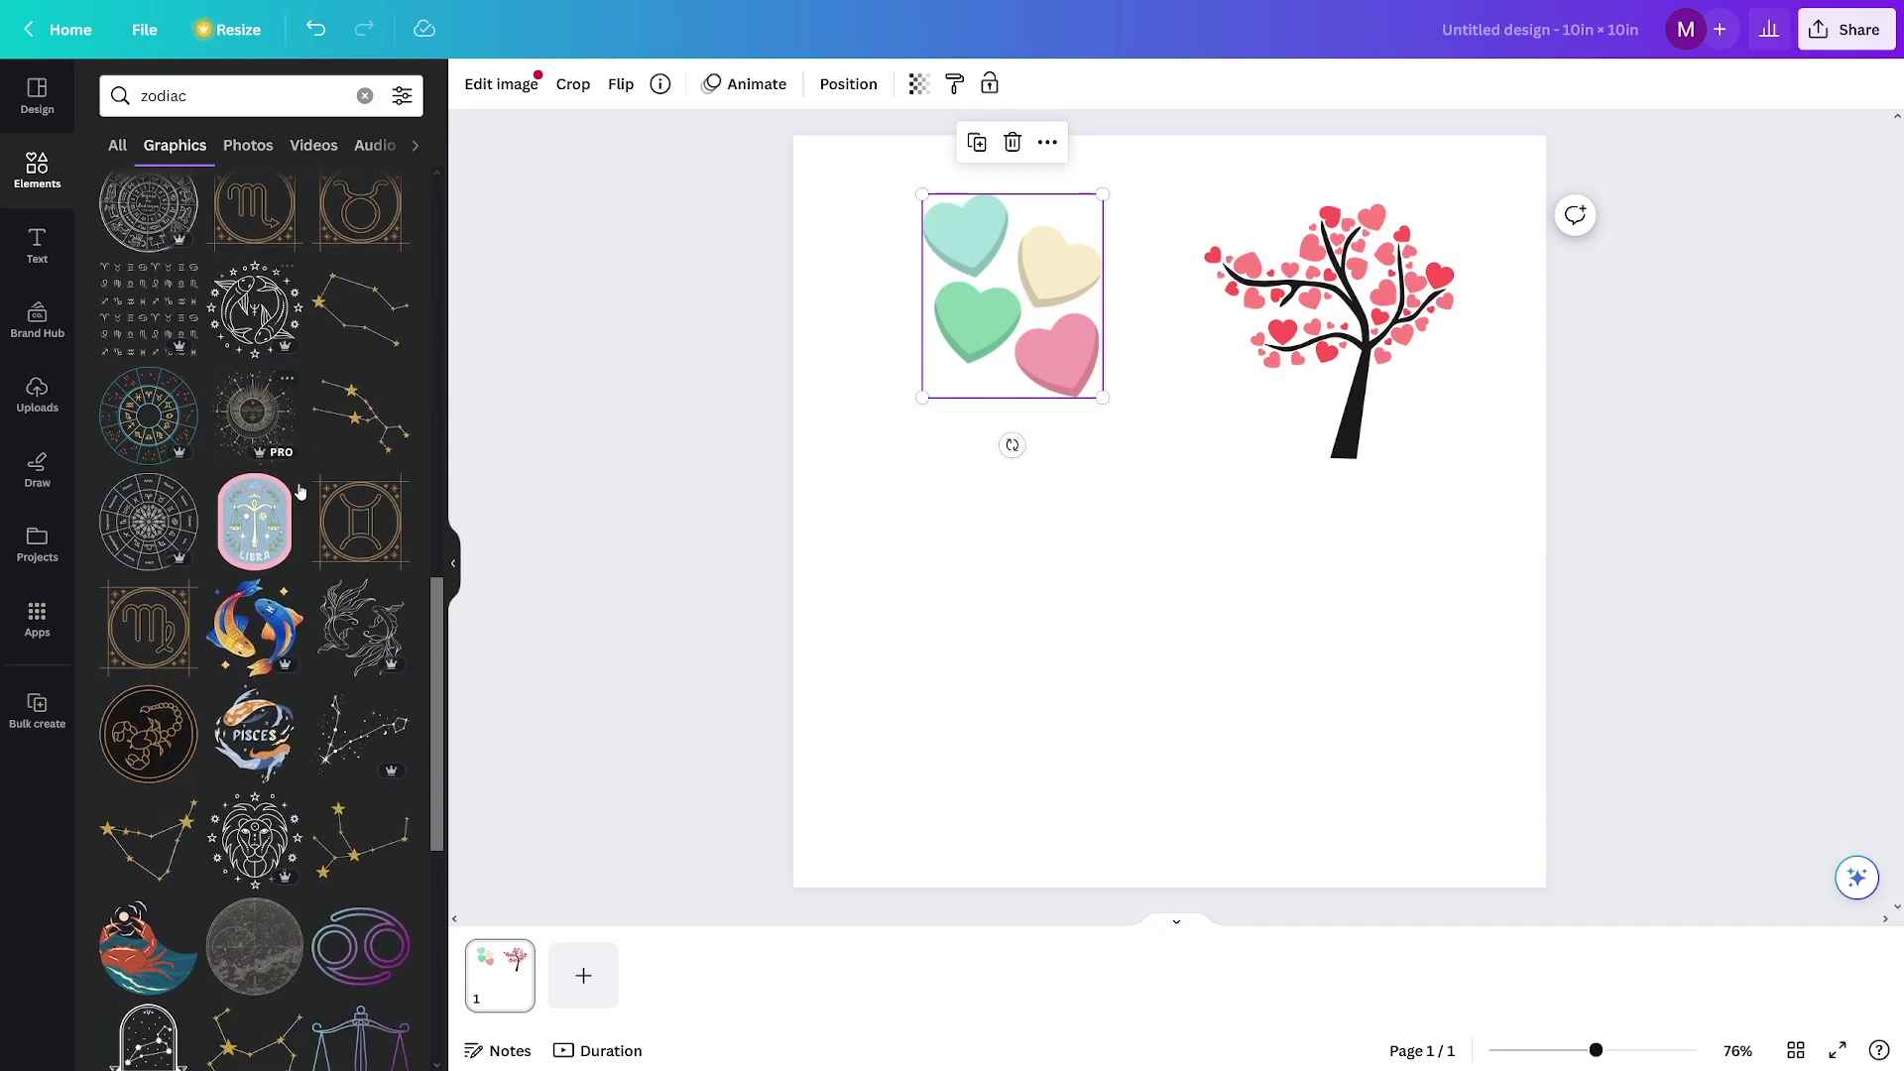
left_click_drag(260, 650, 932, 524)
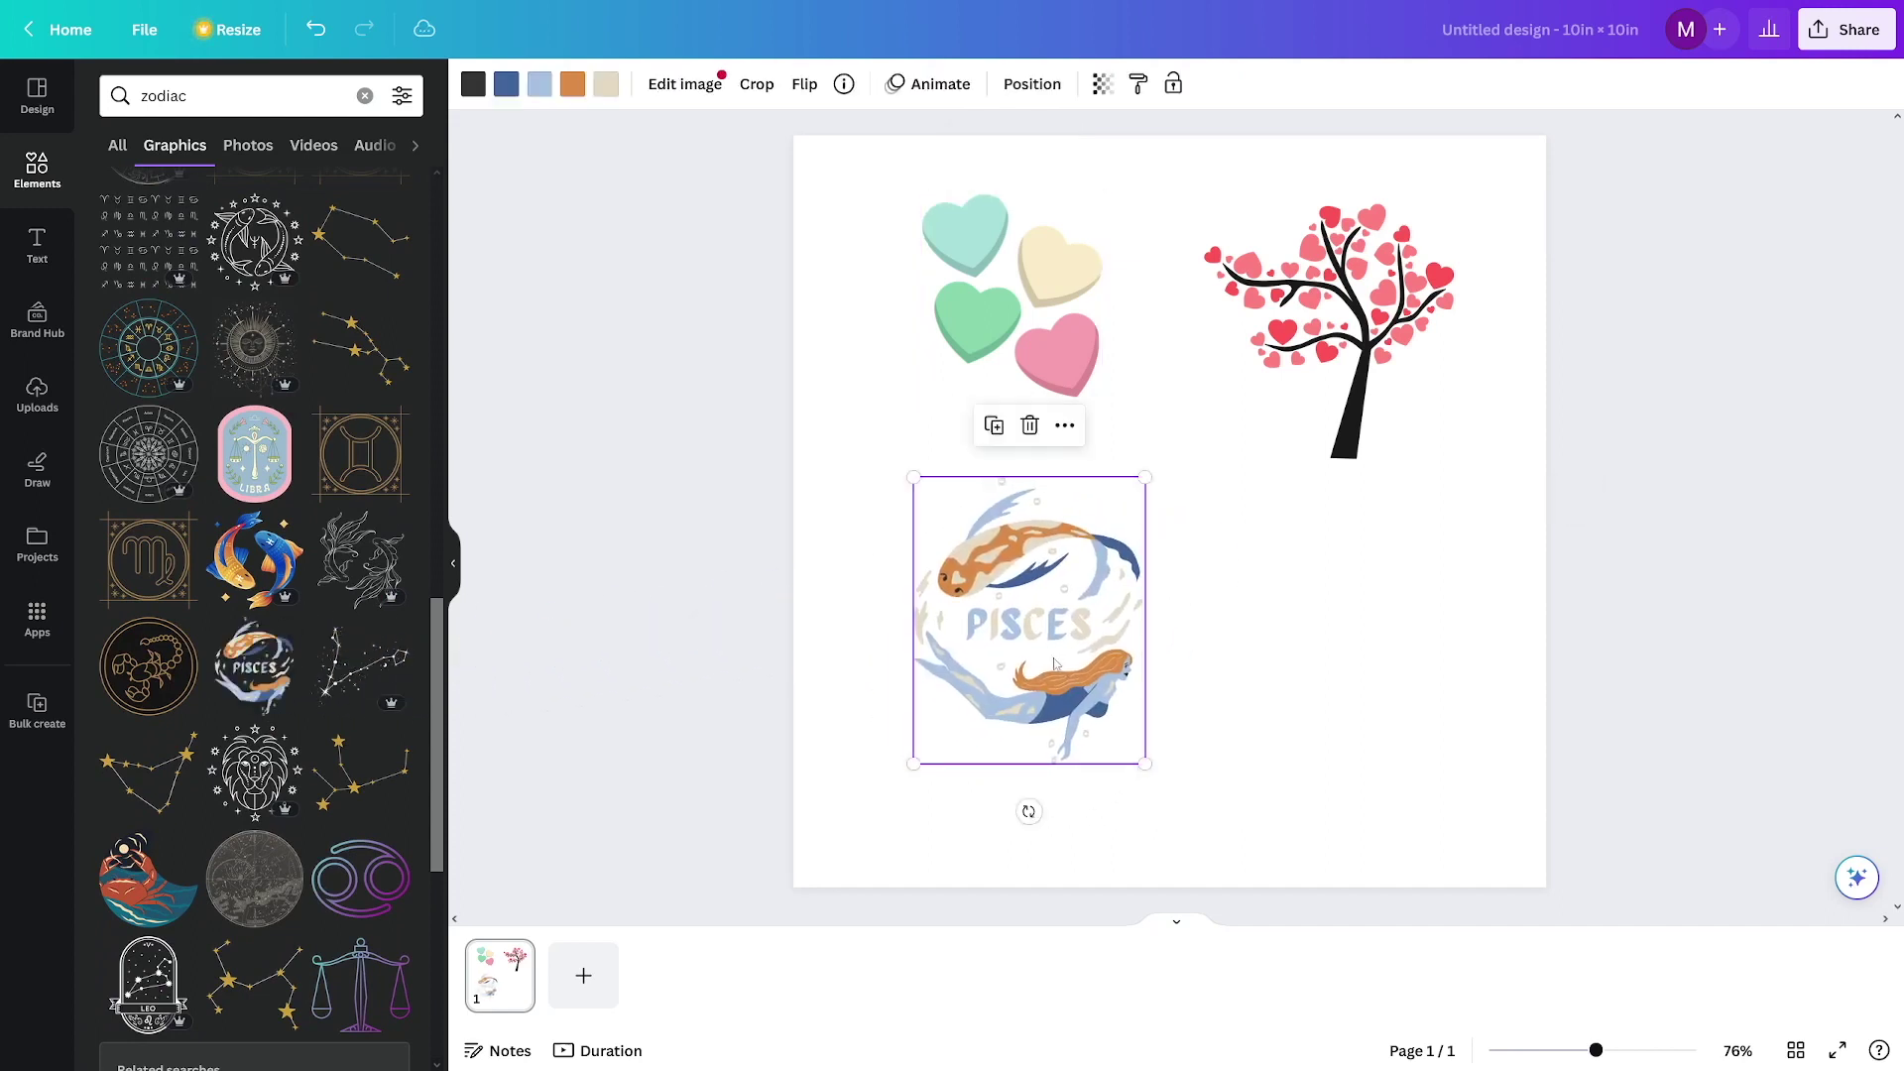
Search 'animals' and place a shrunken panda graphic to the right of Pisces.
left_click_drag(185, 96, 156, 100)
type("animals")
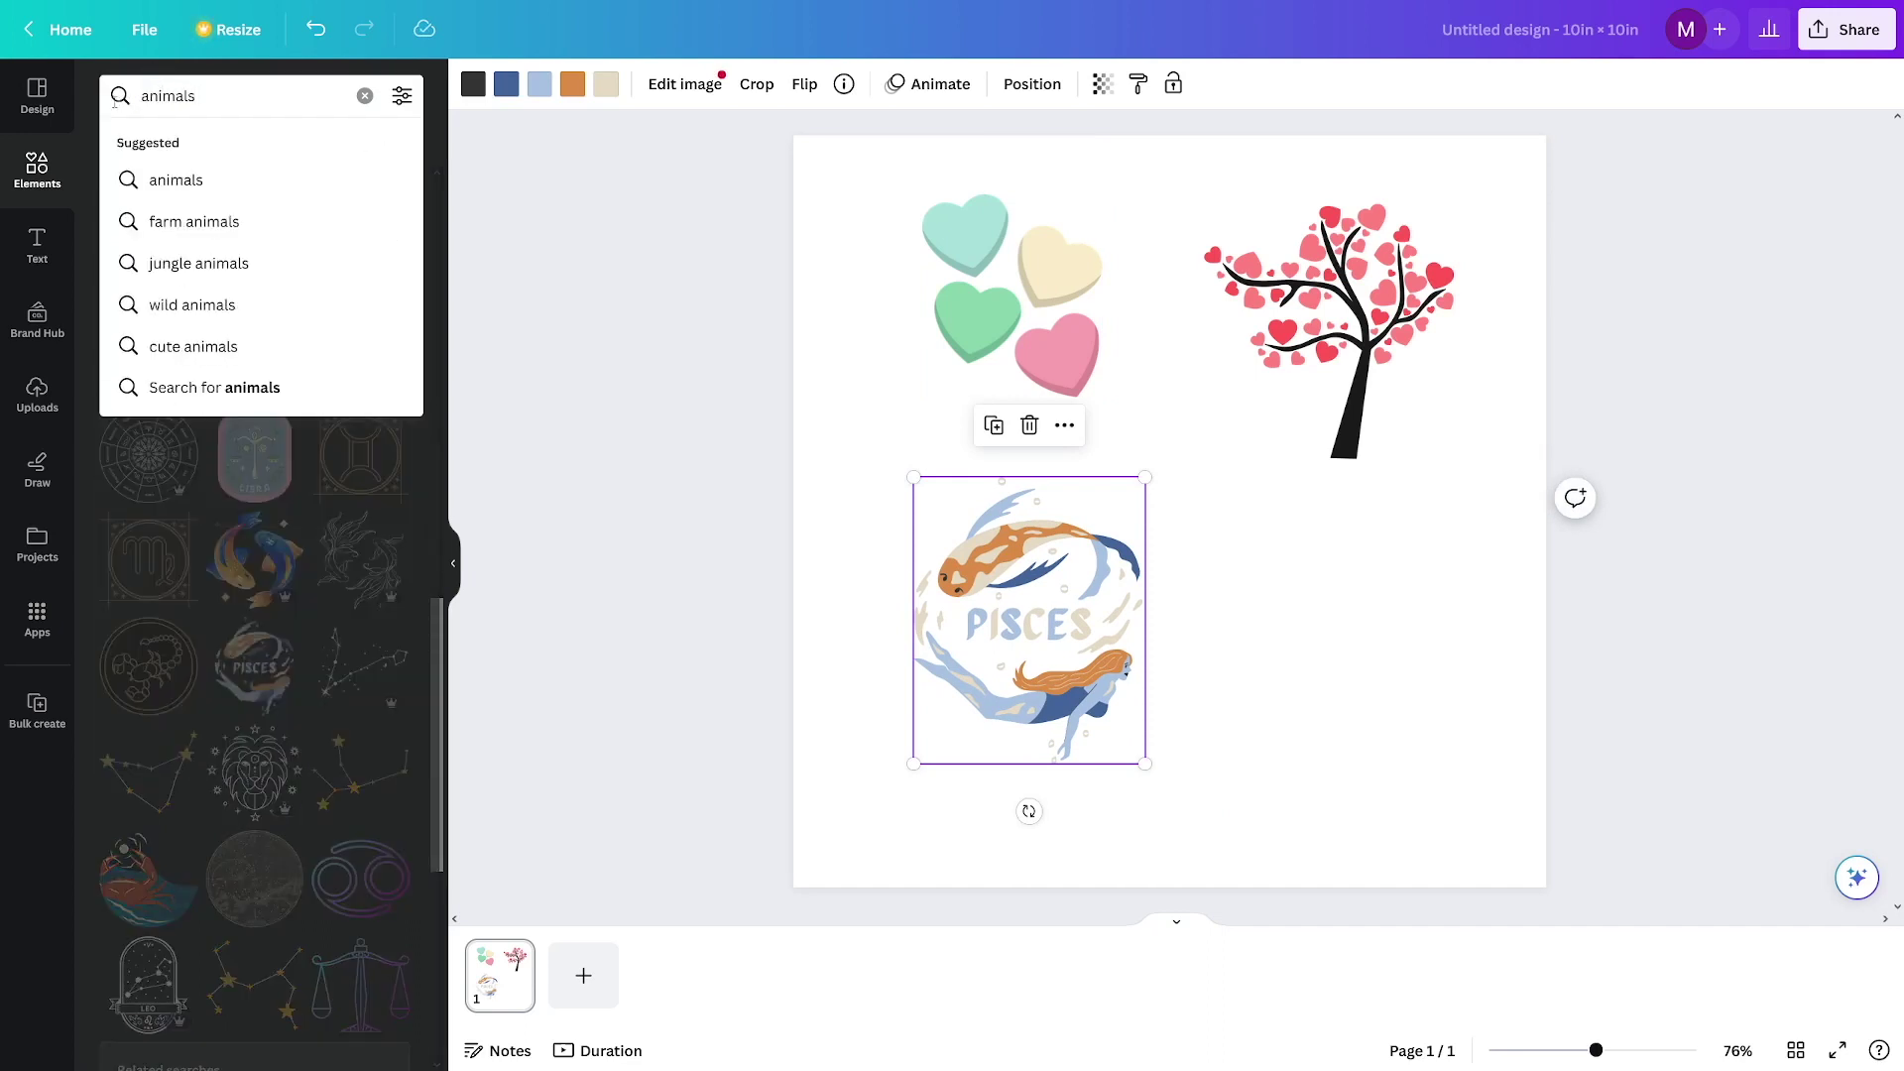
key("Return")
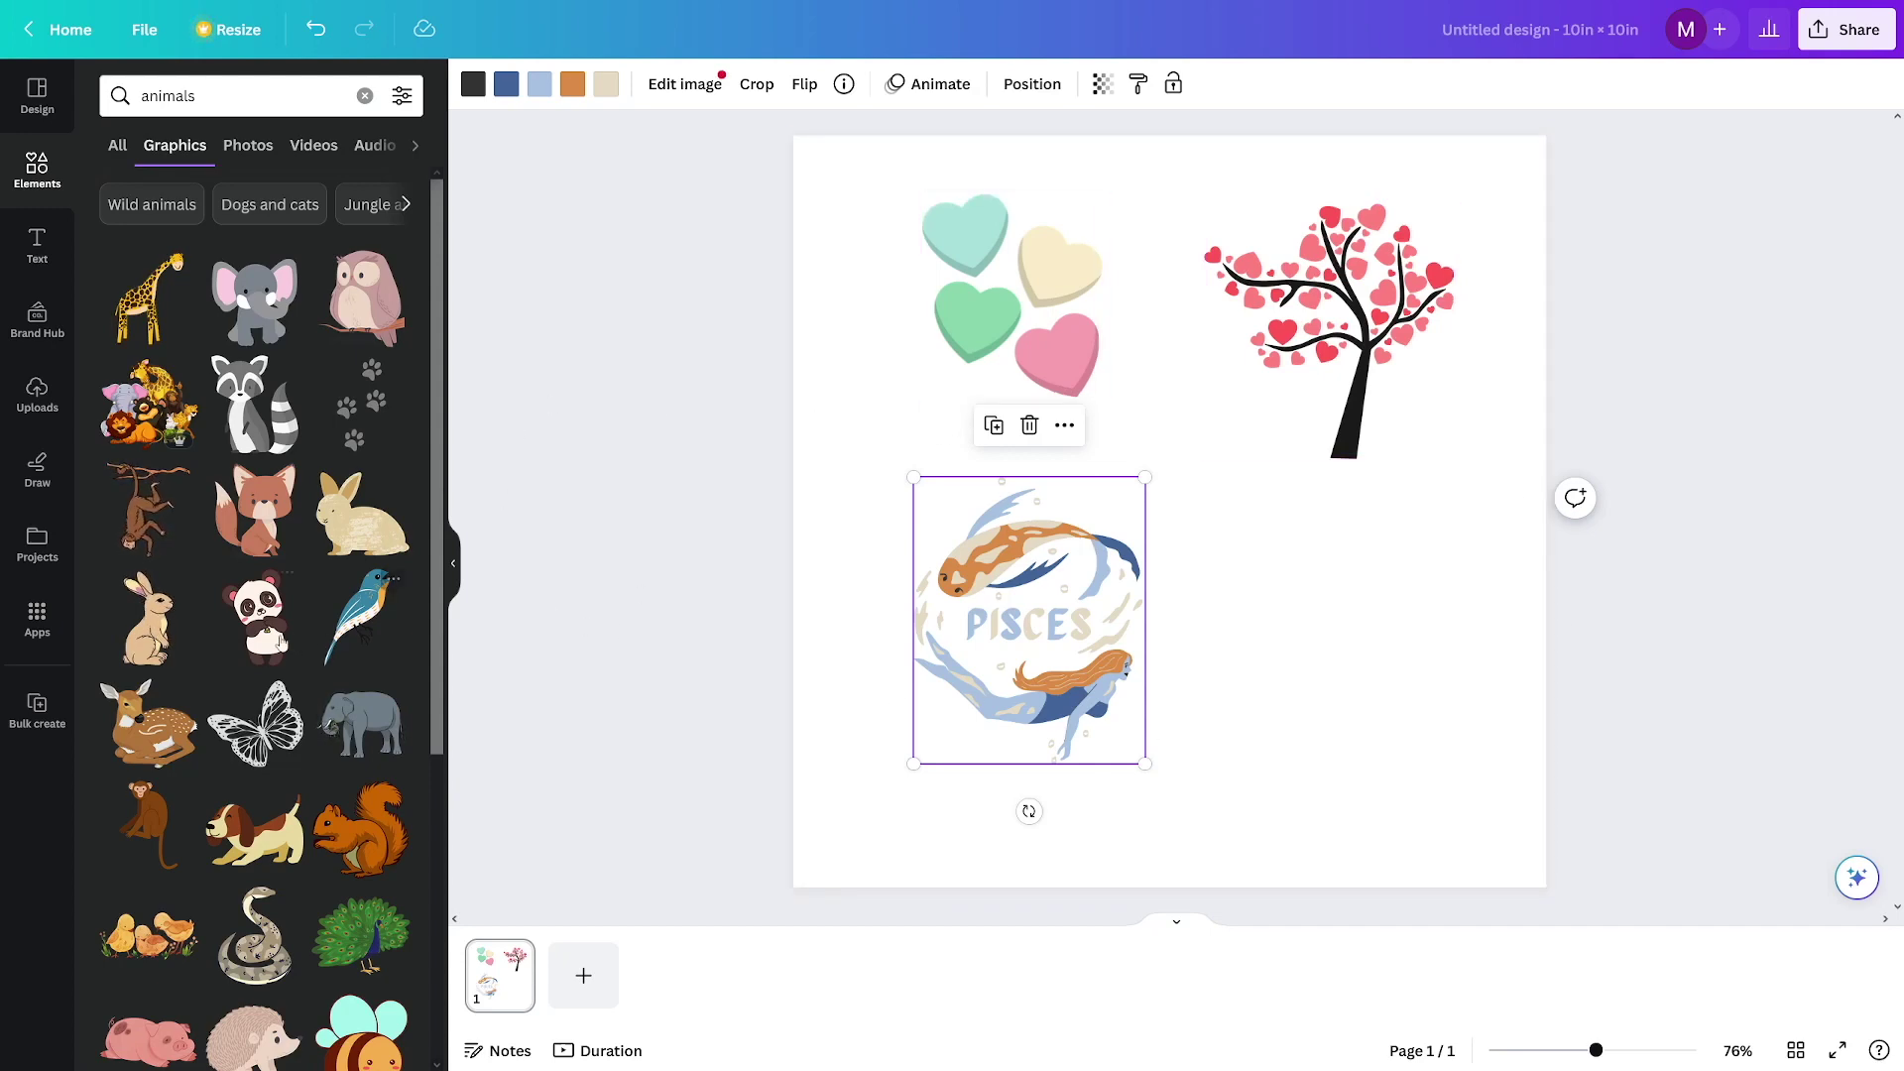
left_click_drag(259, 617, 1321, 585)
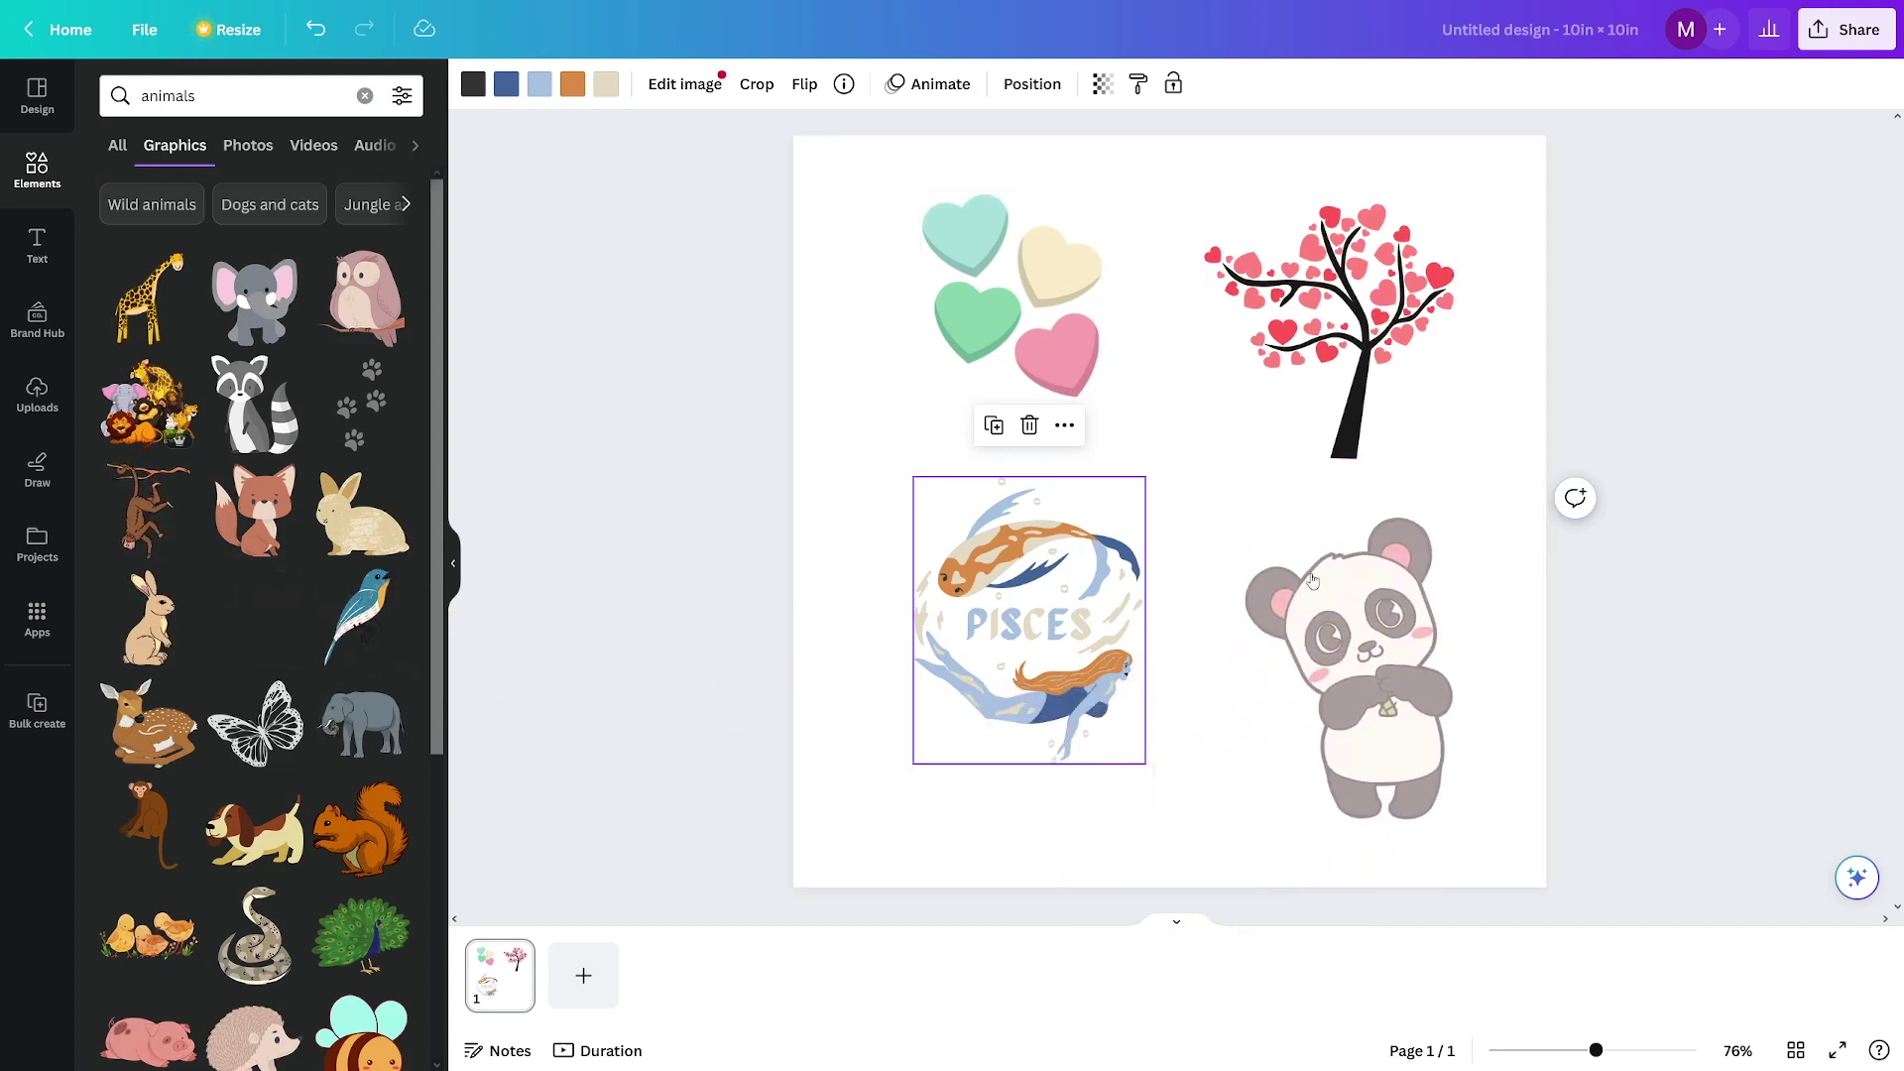
left_click_drag(1453, 819, 1437, 796)
left_click(1618, 647)
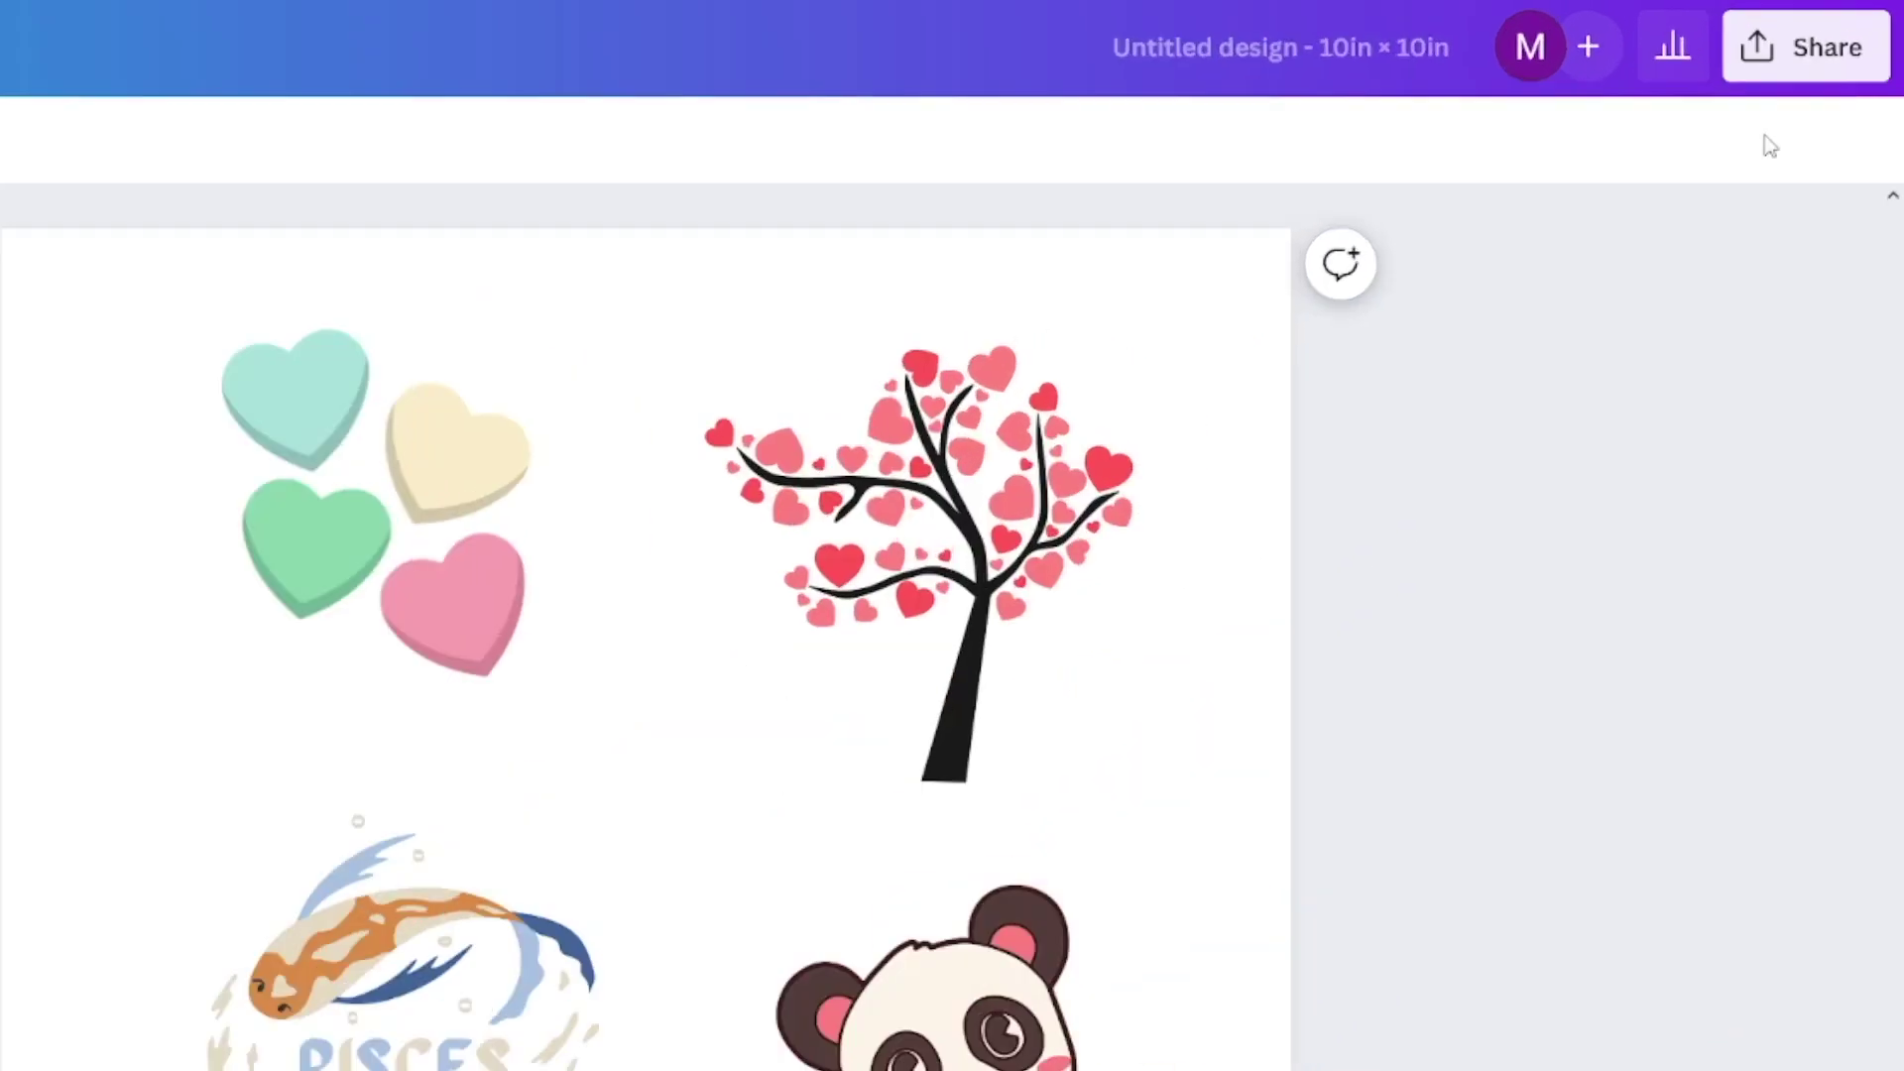
Open the design's Download settings from Share and keep PNG as the file type.
left_click(1785, 69)
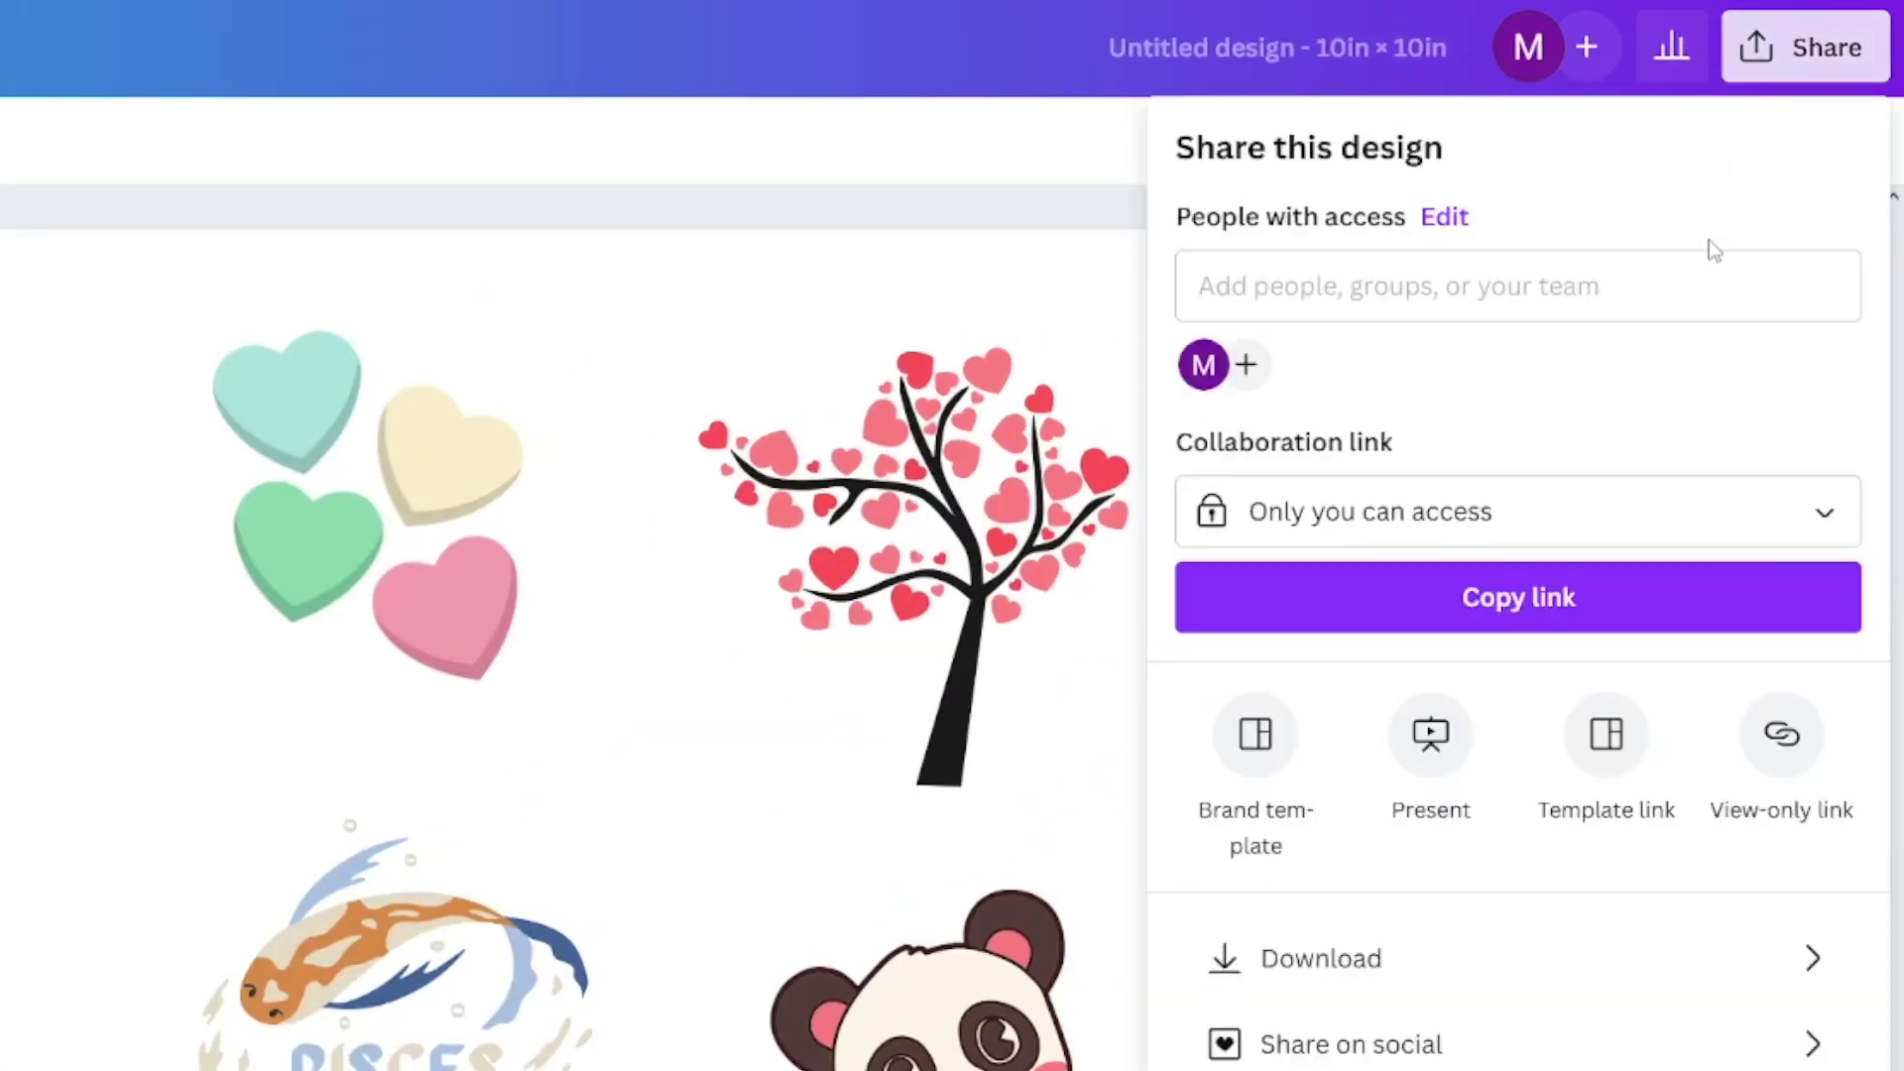
left_click(1470, 962)
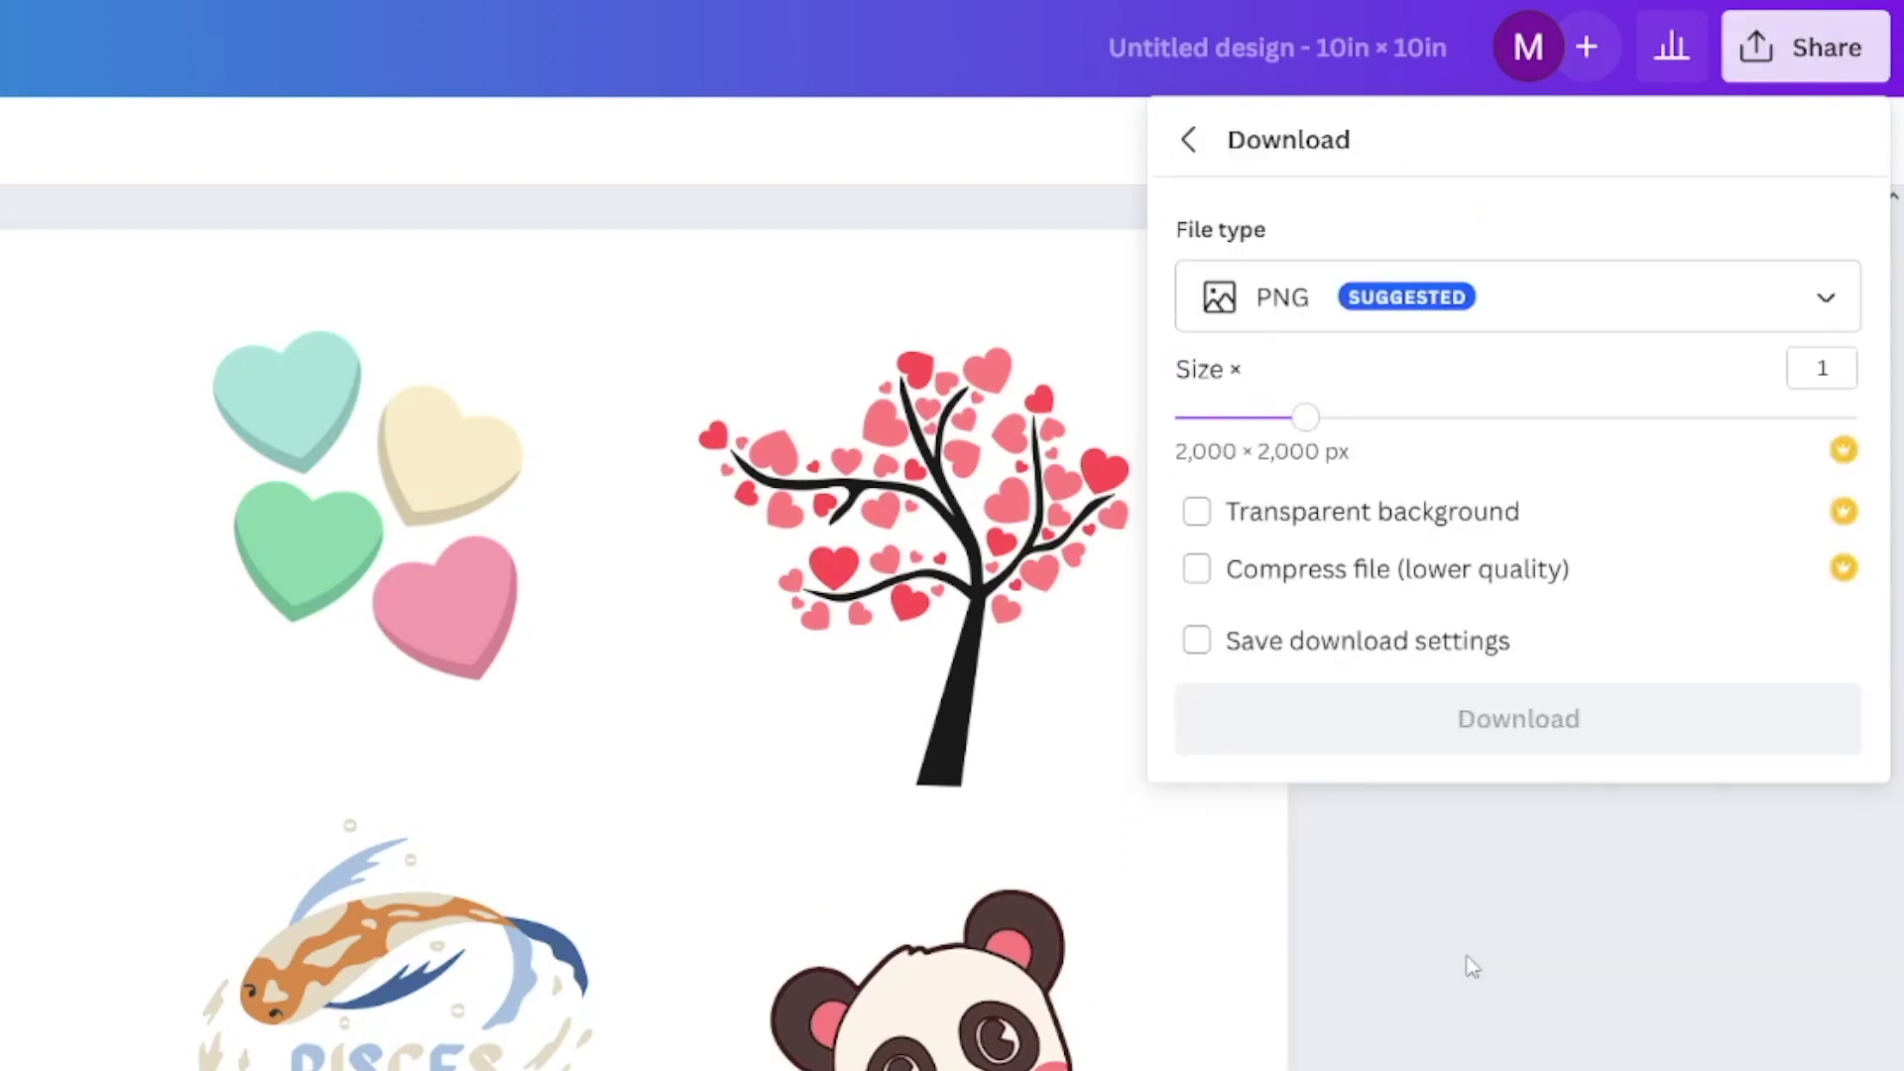
left_click(1540, 309)
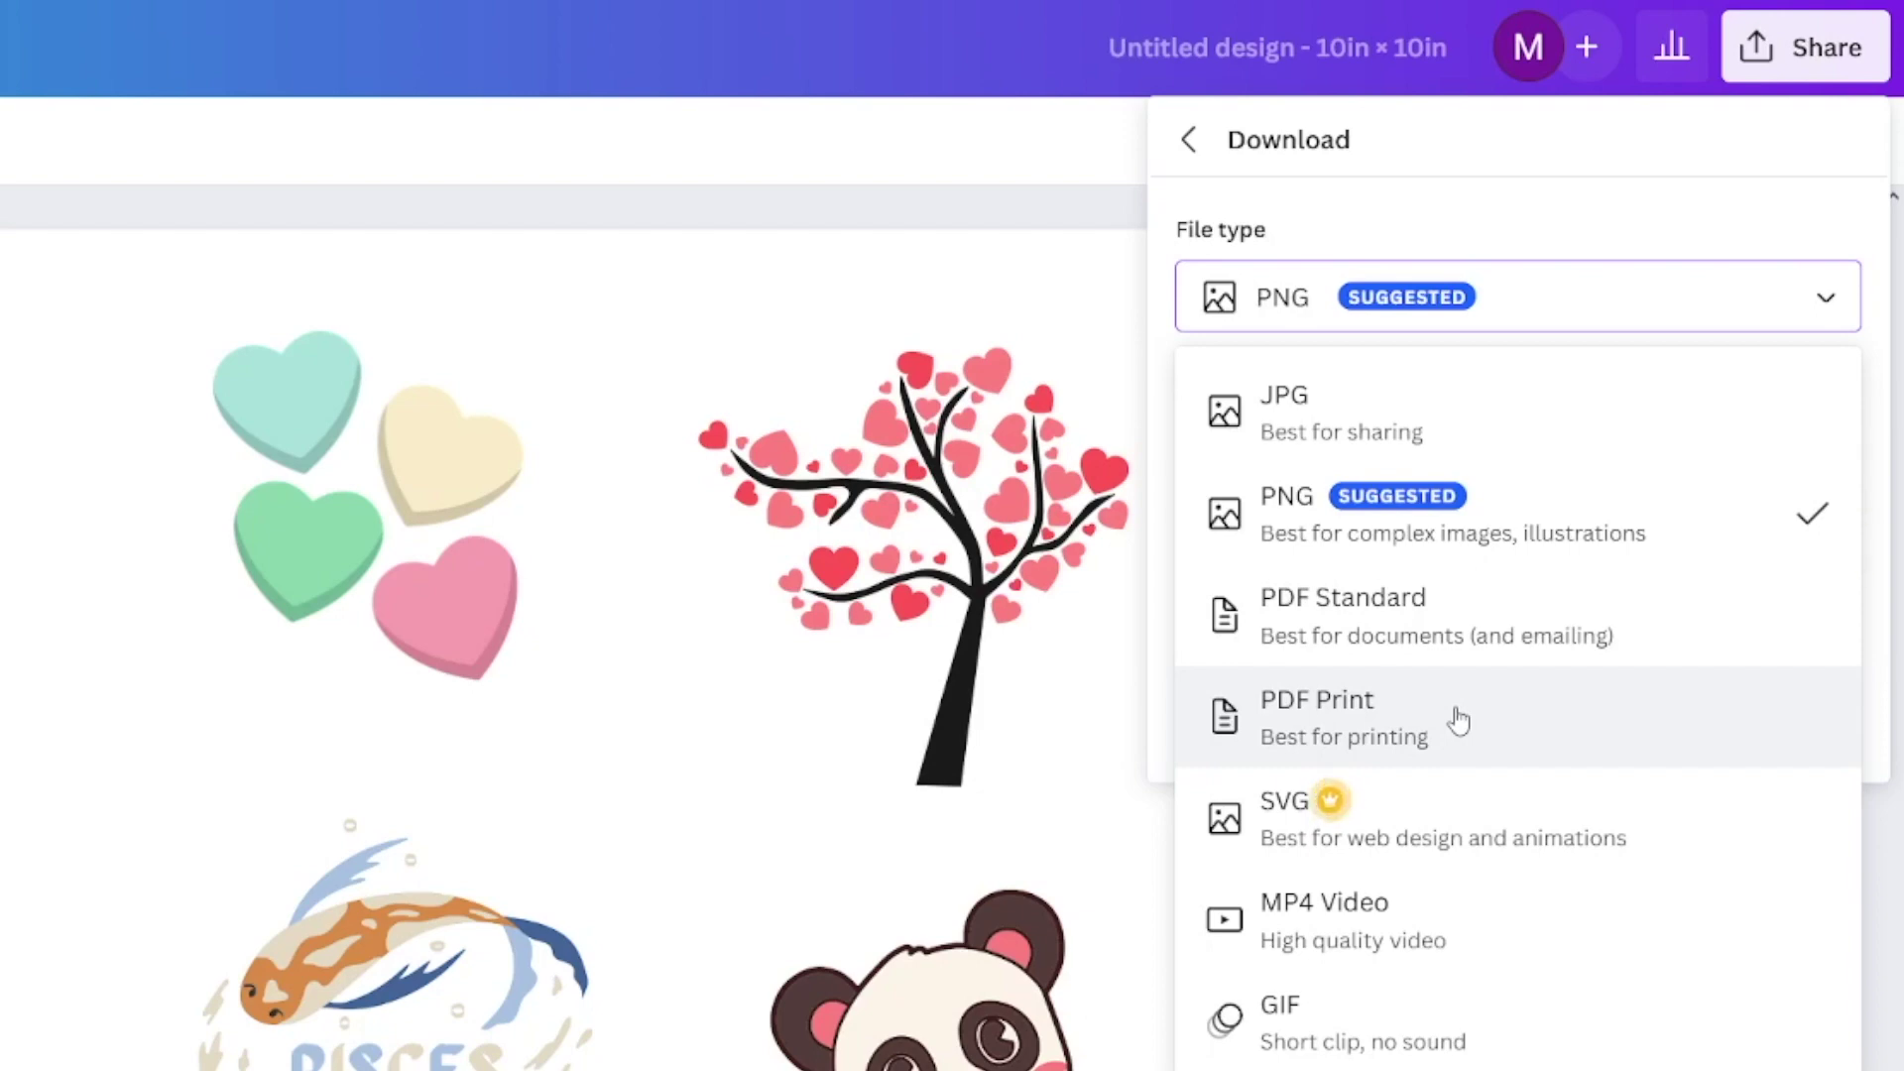
left_click(1554, 526)
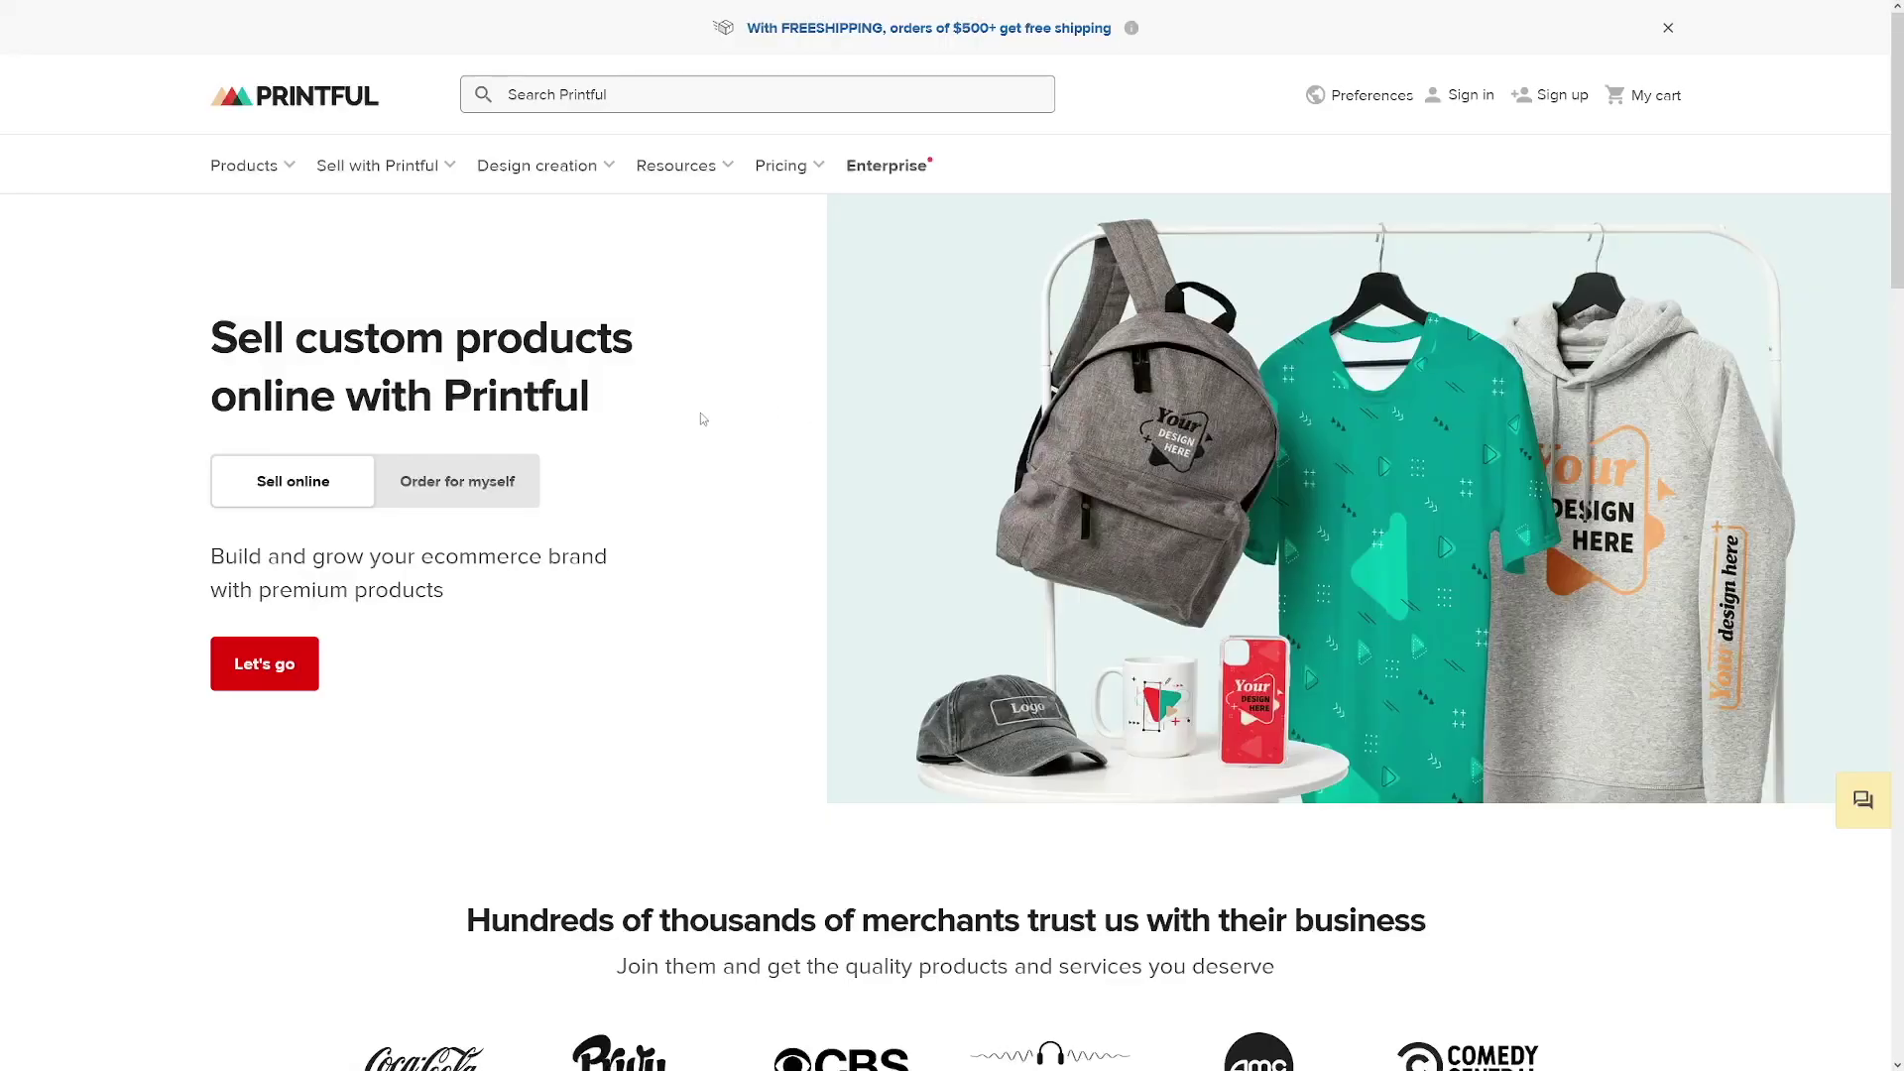
scroll(902, 418, "down", 20)
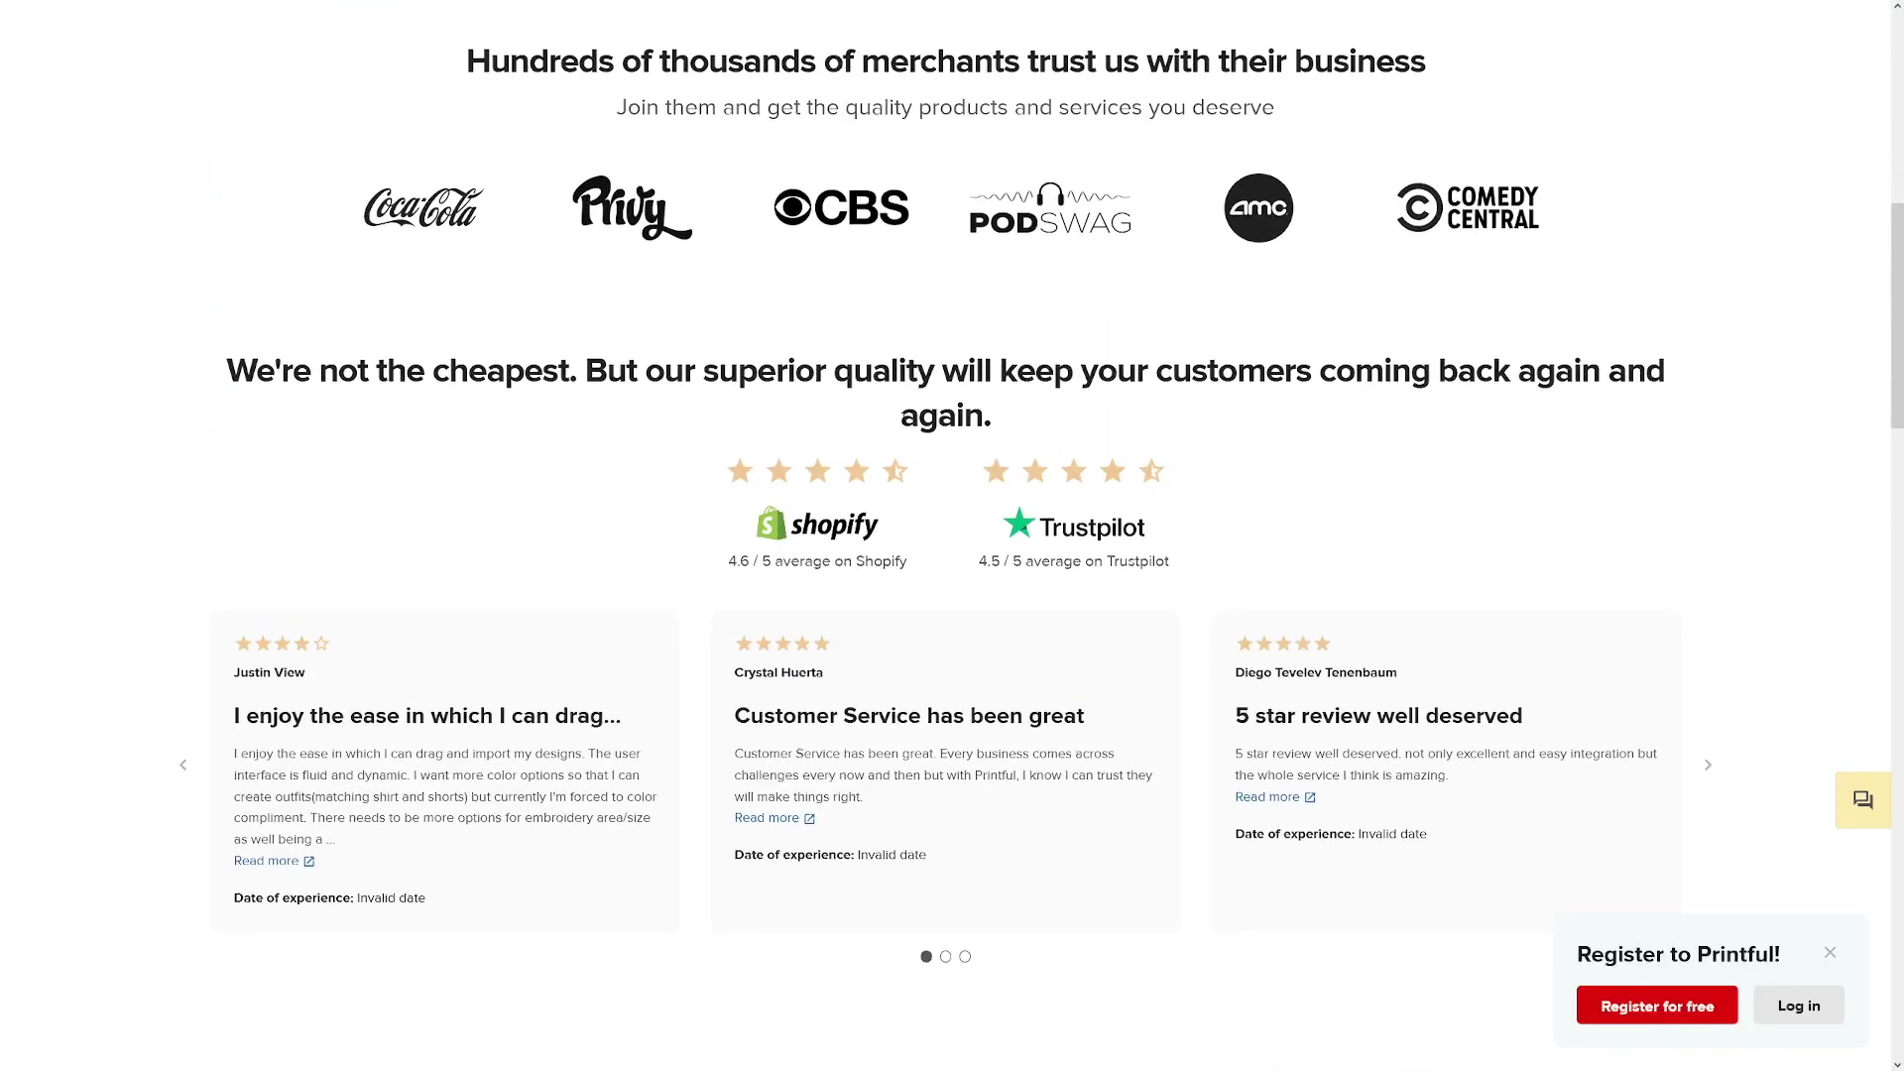
scroll(902, 419, "down", 12)
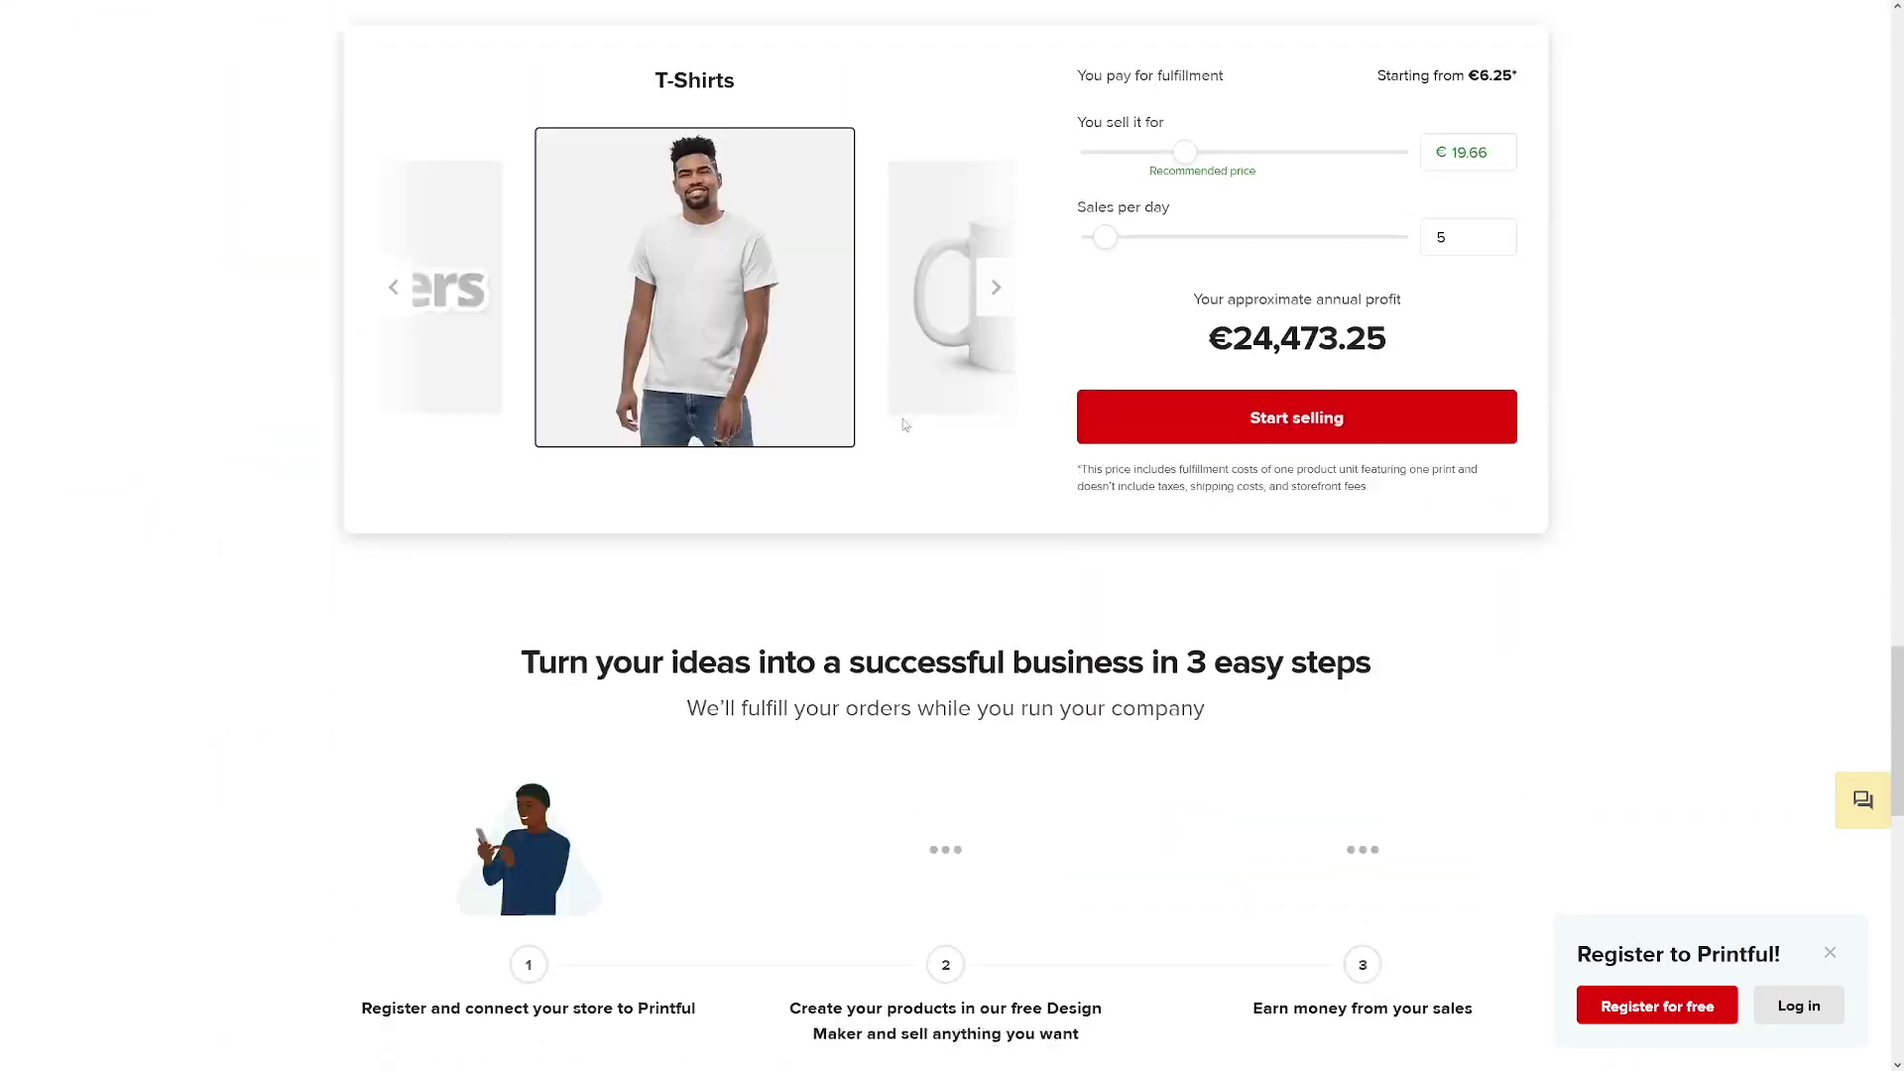
scroll(903, 418, "up", 3)
left_click(1000, 552)
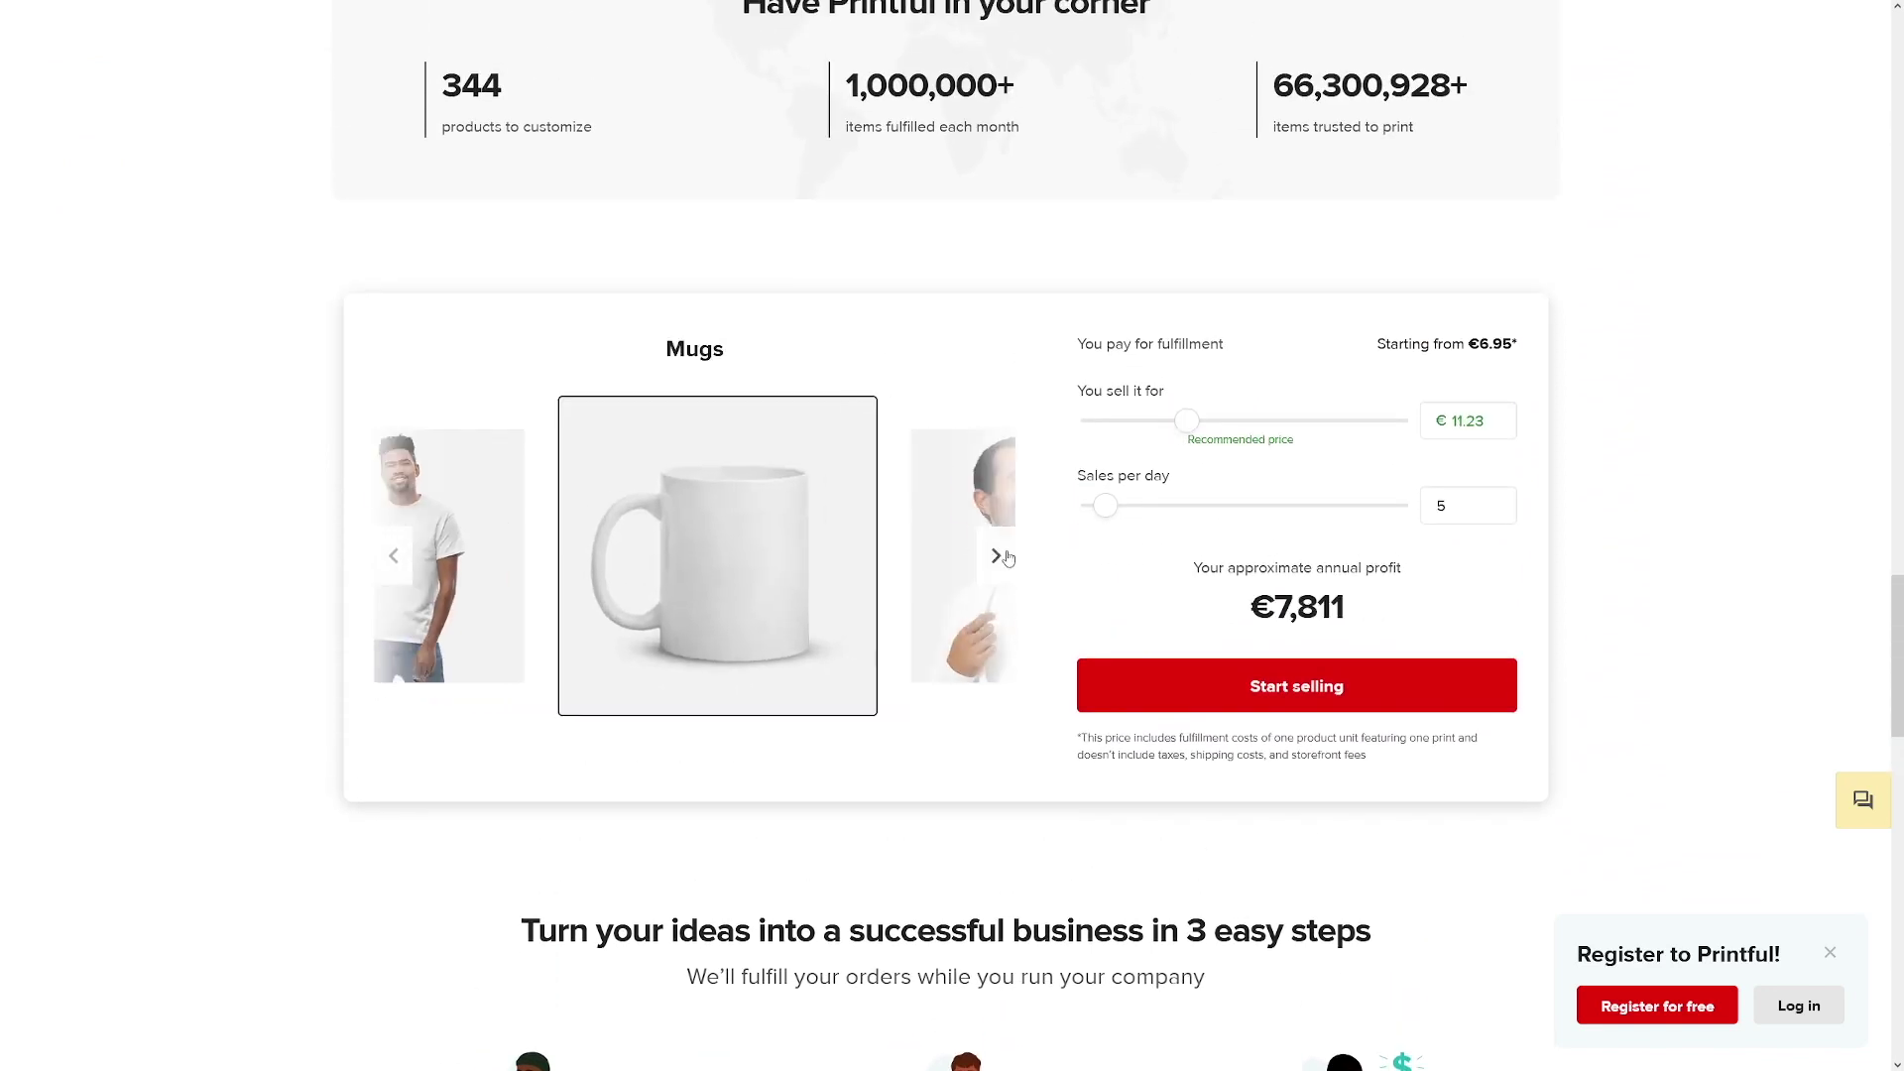
left_click(1000, 552)
left_click(999, 555)
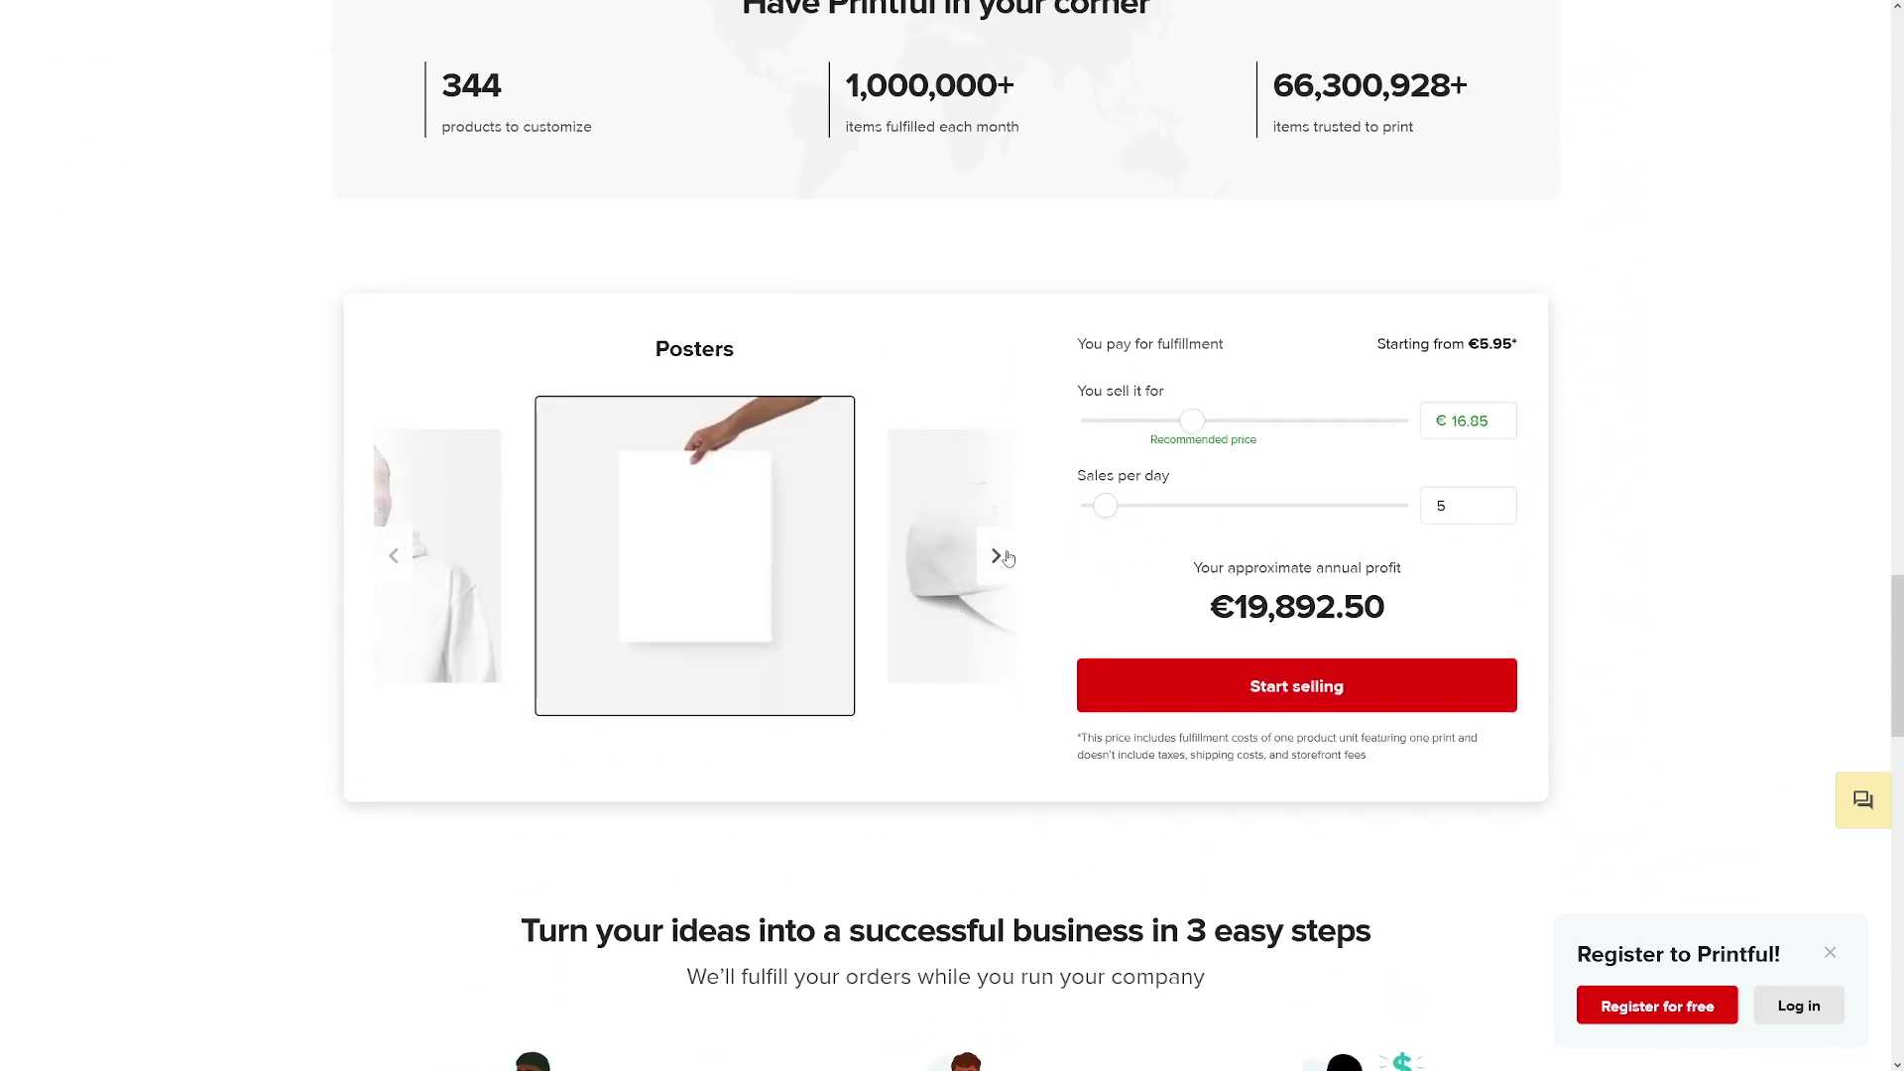
left_click(998, 556)
left_click(998, 557)
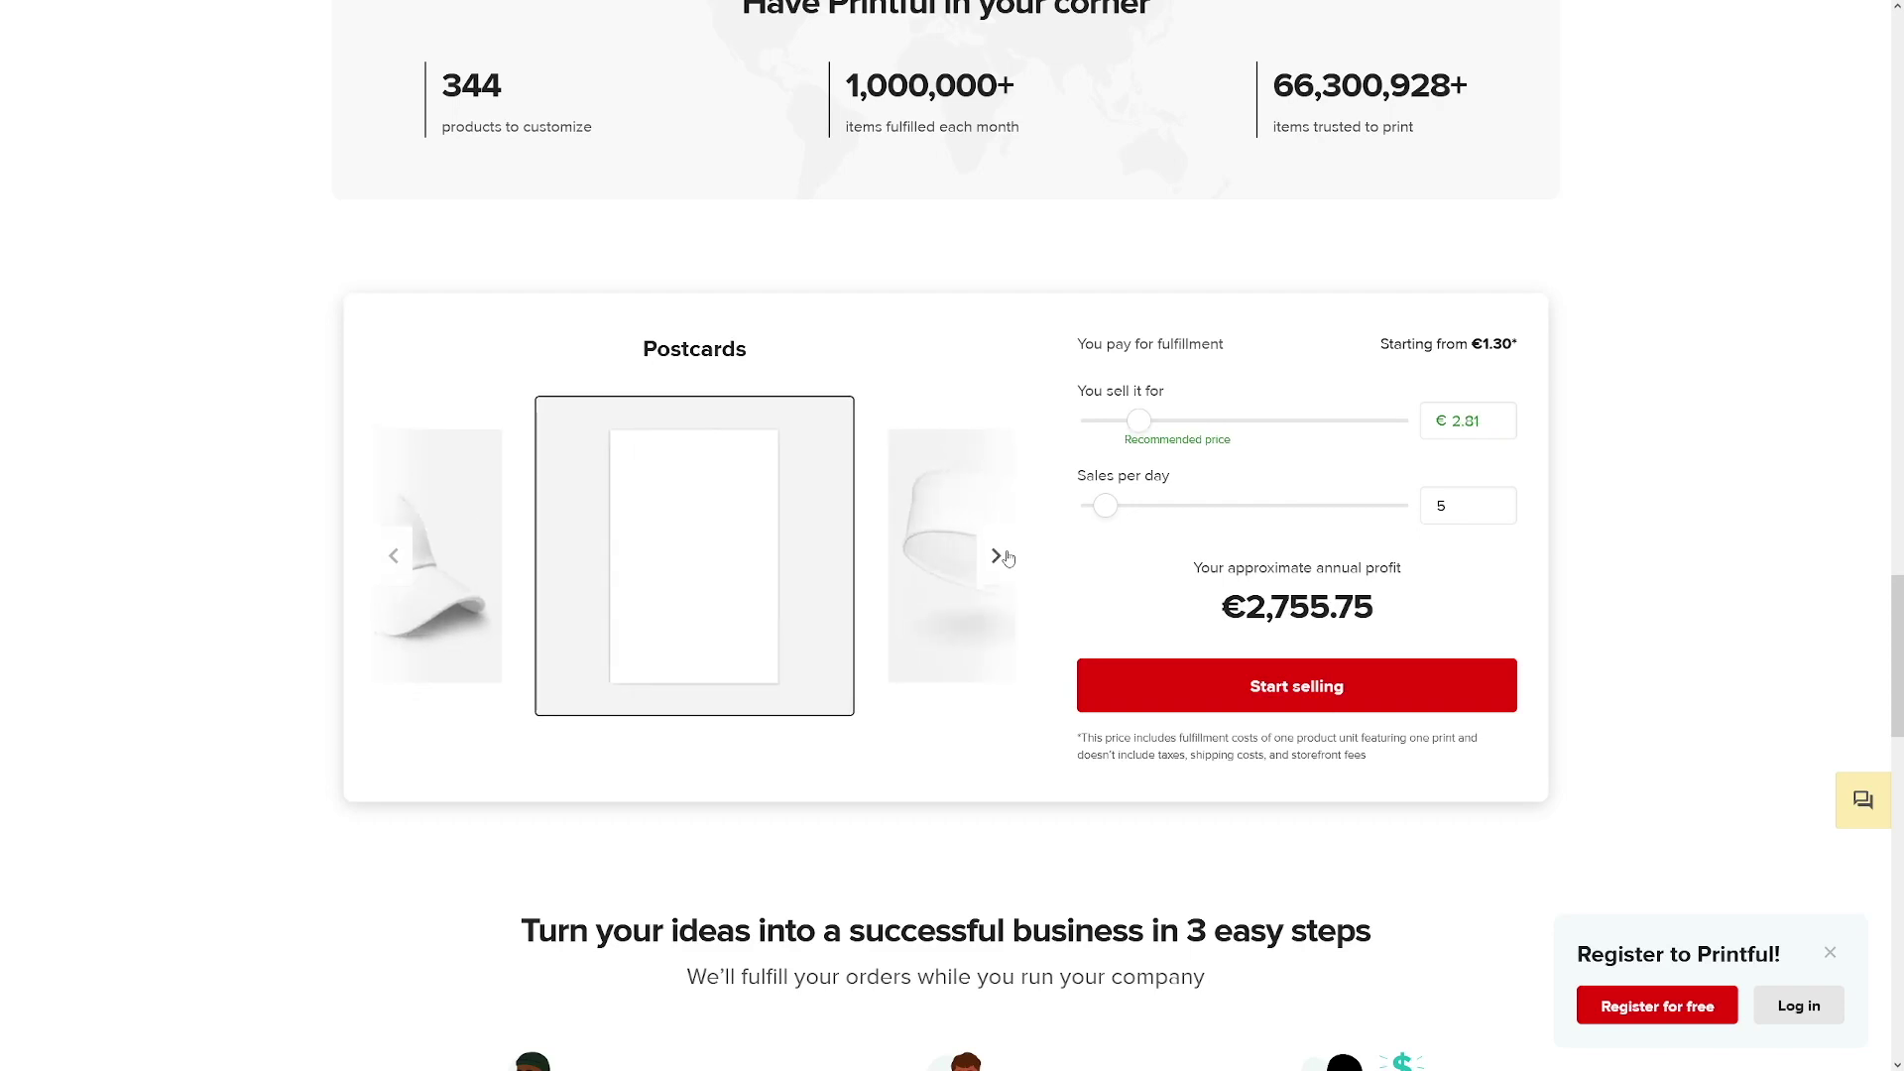
left_click(998, 556)
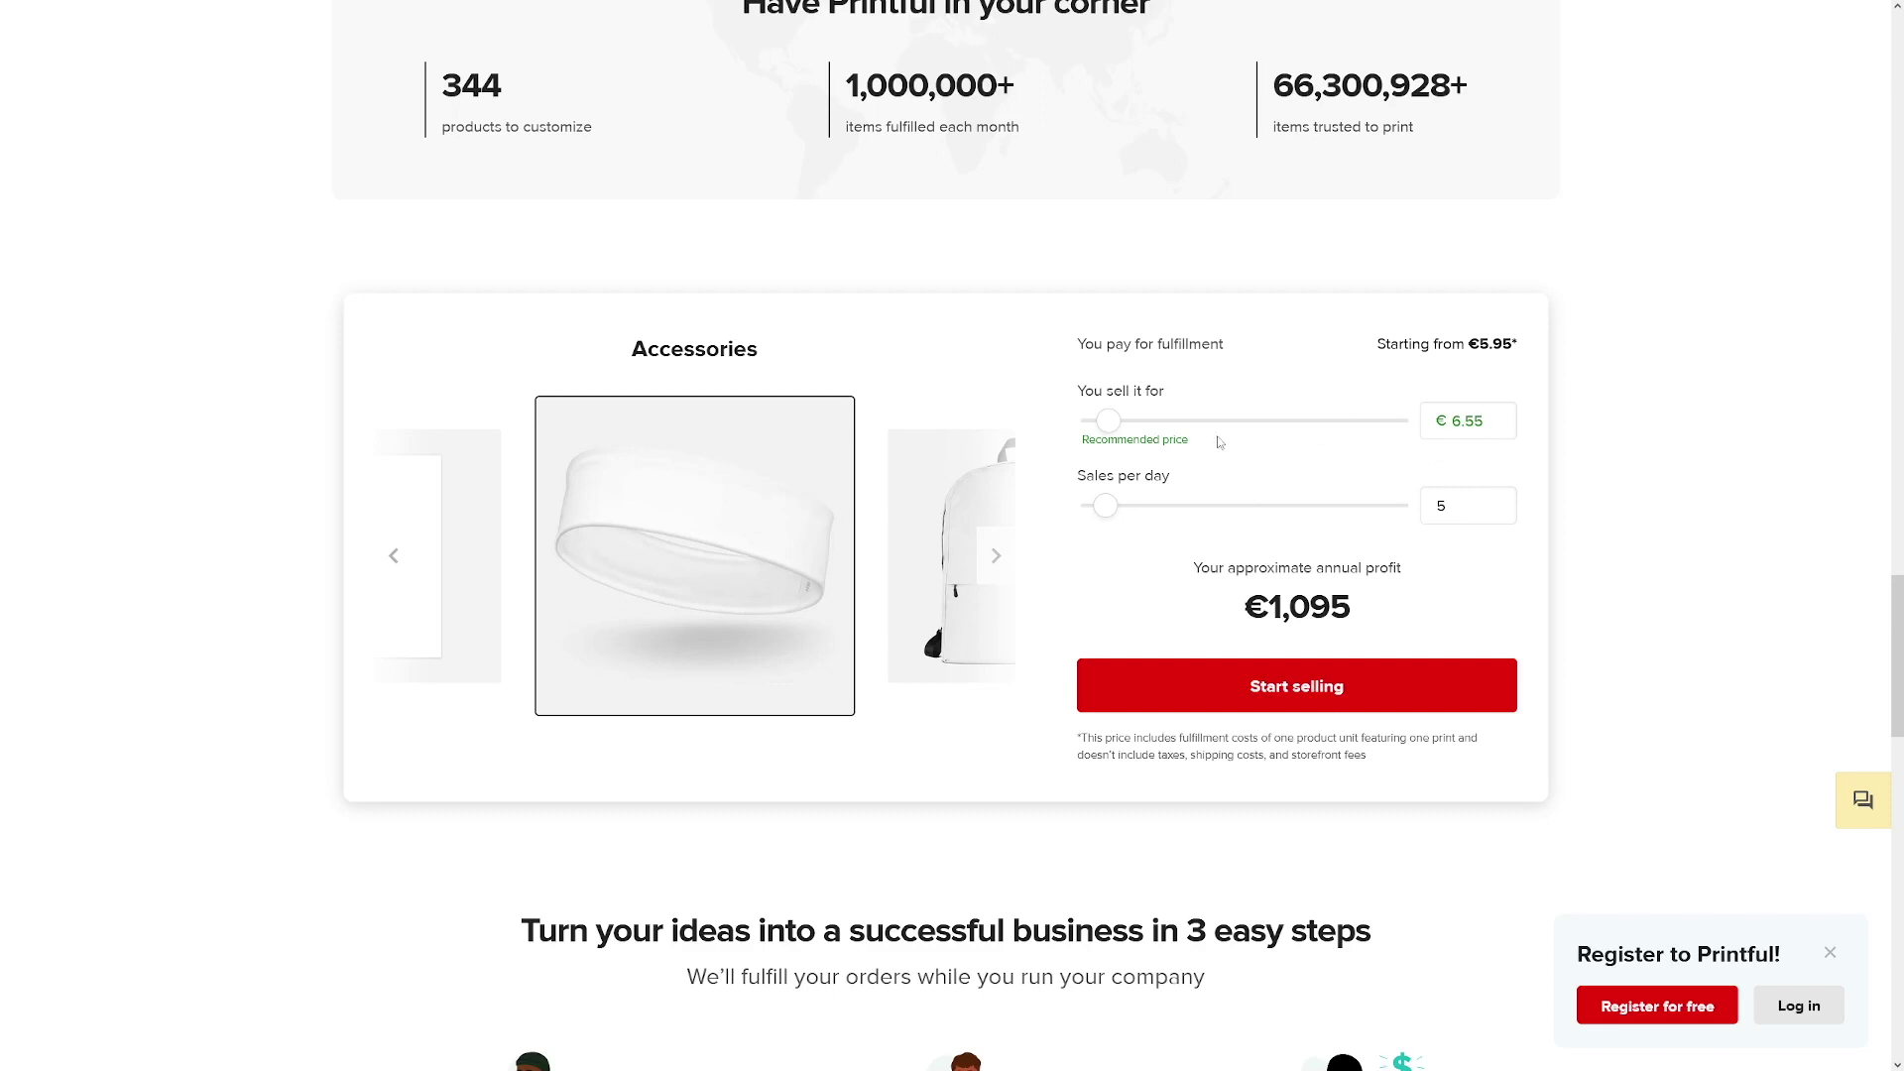
left_click_drag(1246, 606, 1401, 570)
left_click(1339, 570)
left_click(1405, 574)
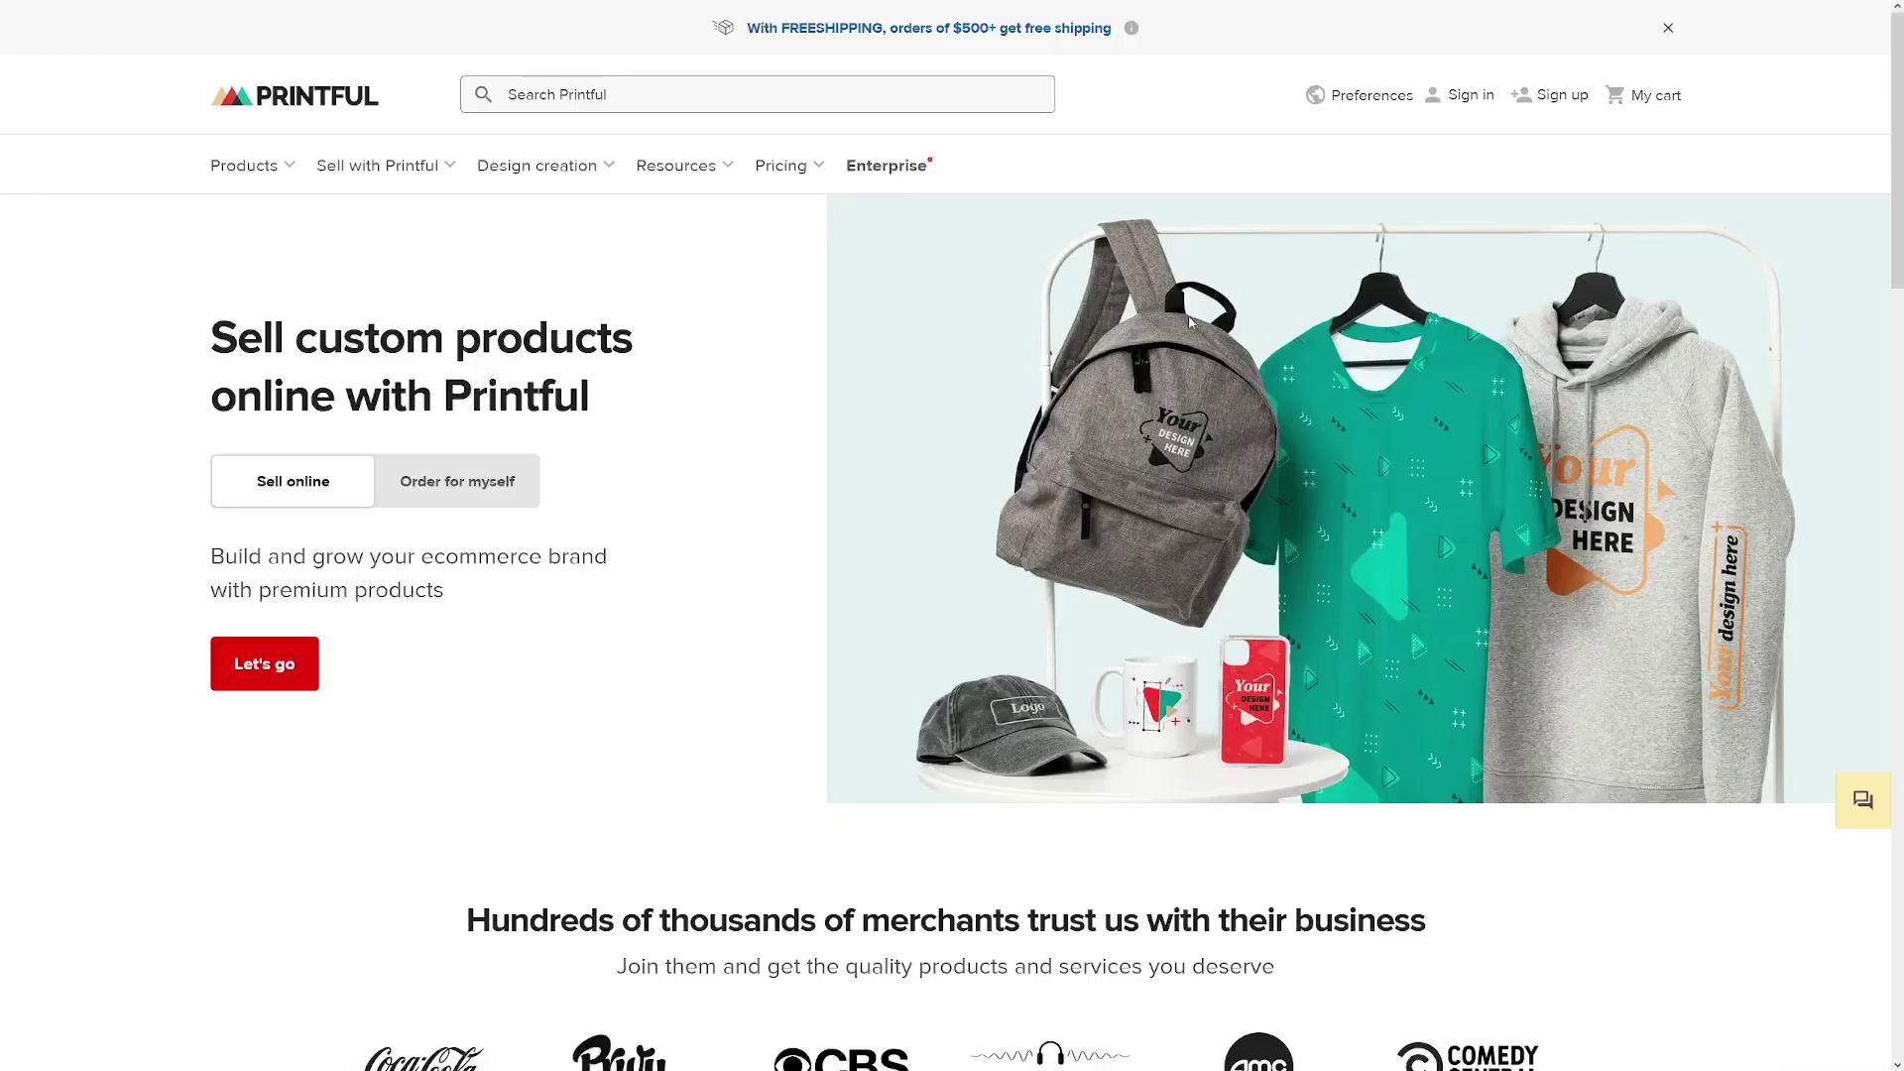
Go from Printful's sign-up page to the product catalog and return to its top.
left_click(1557, 95)
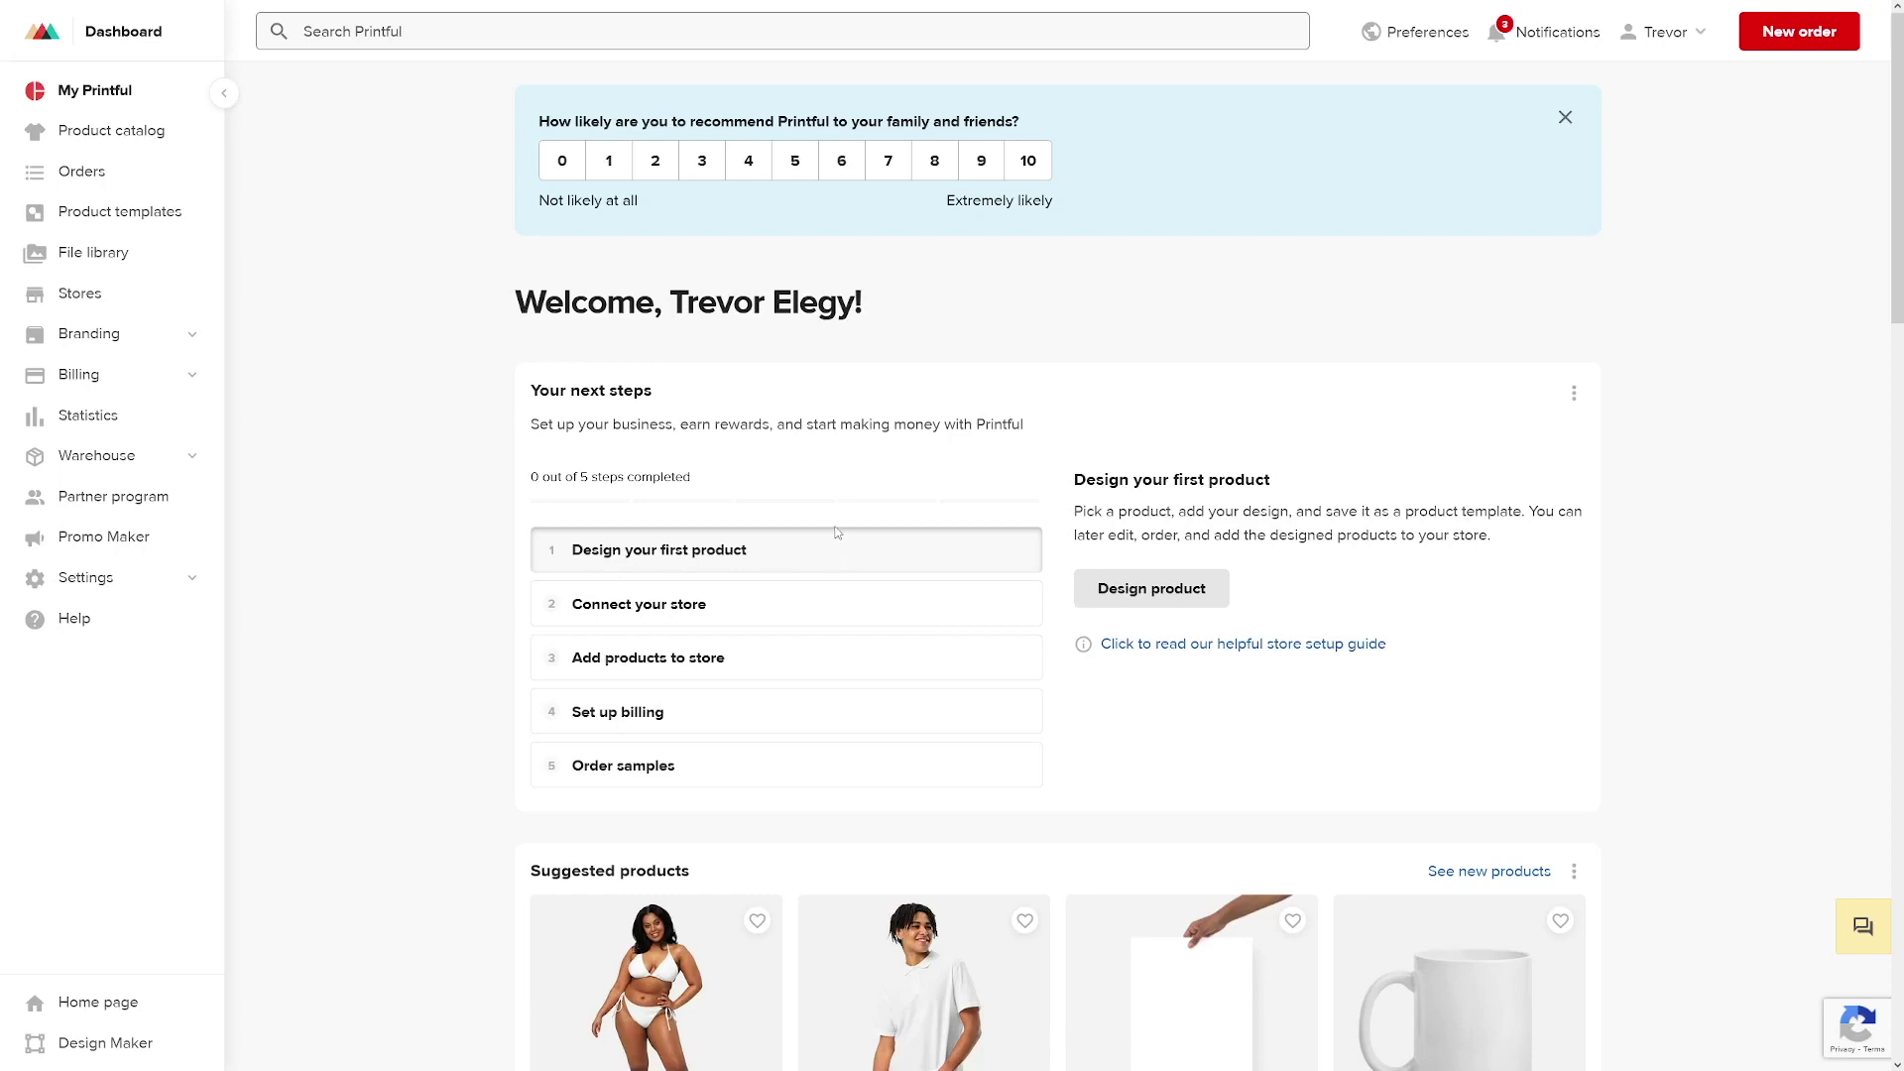
left_click(117, 132)
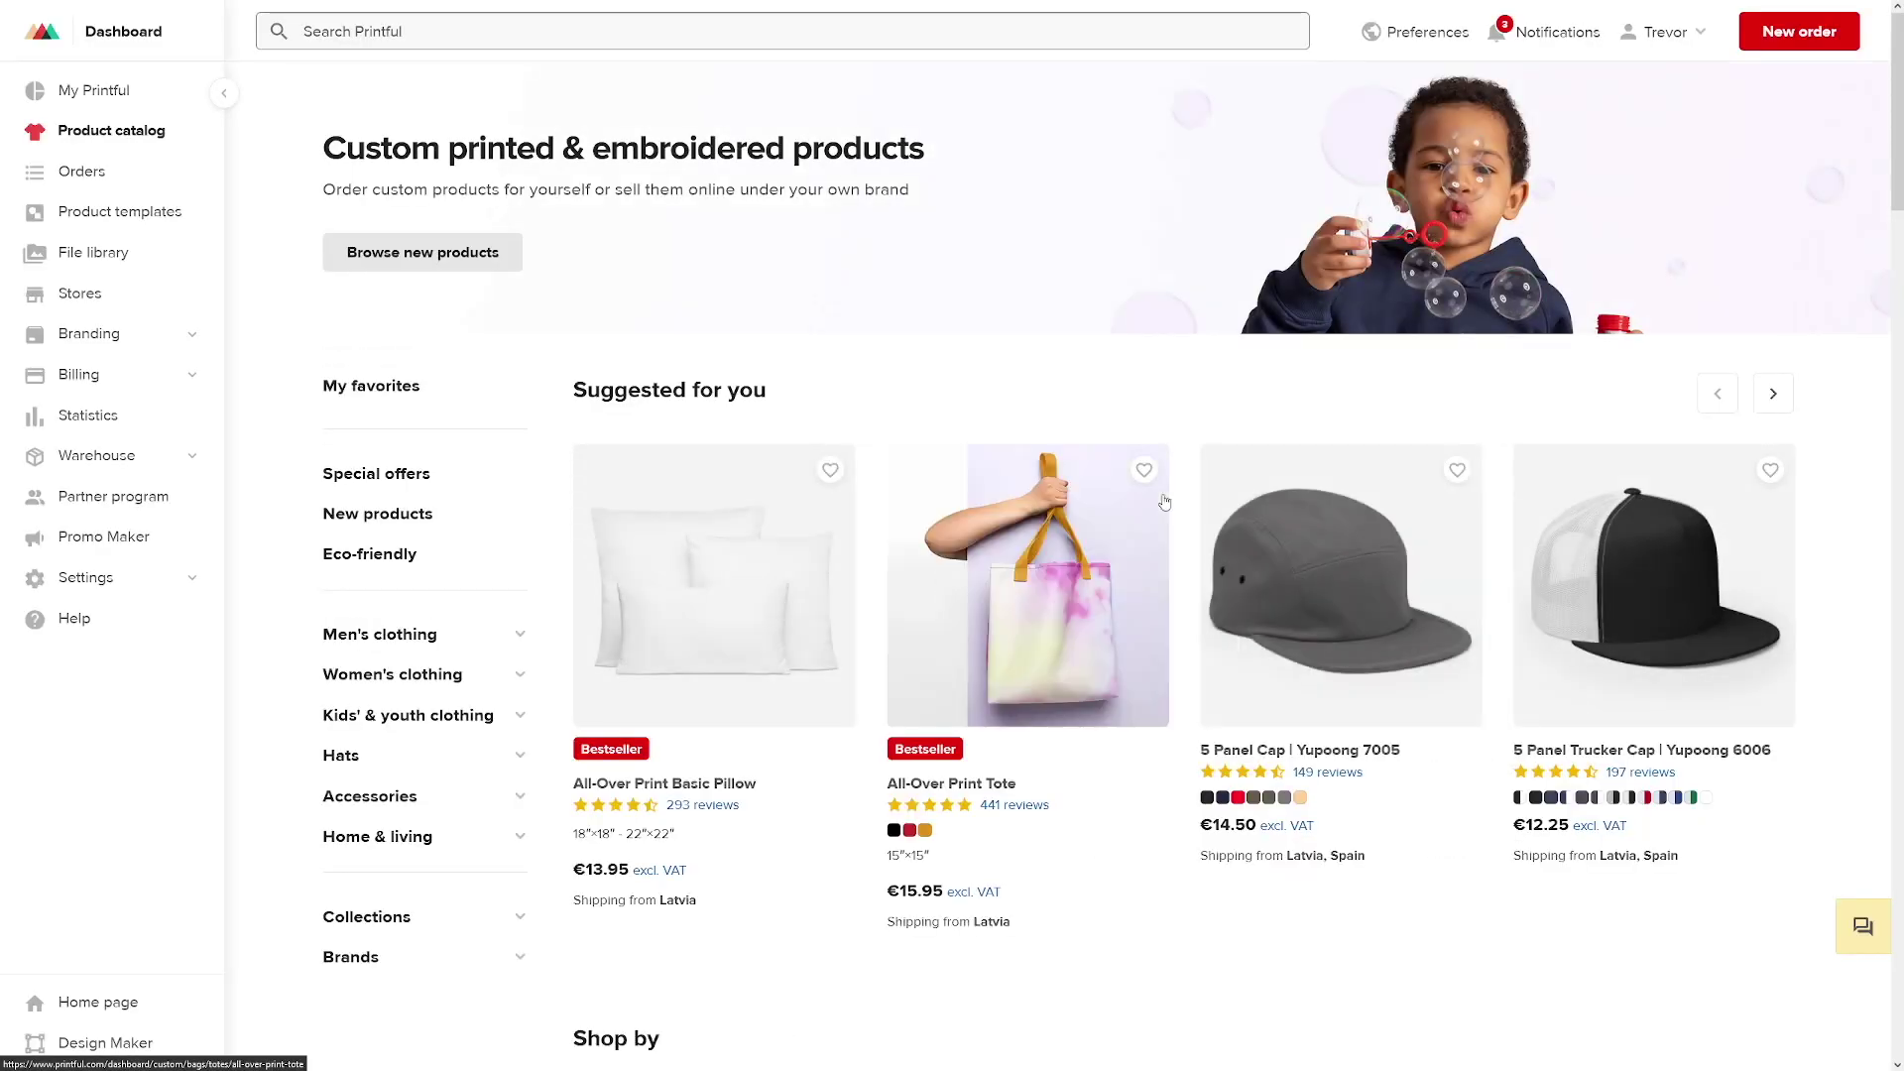
scroll(1091, 501, "down", 5)
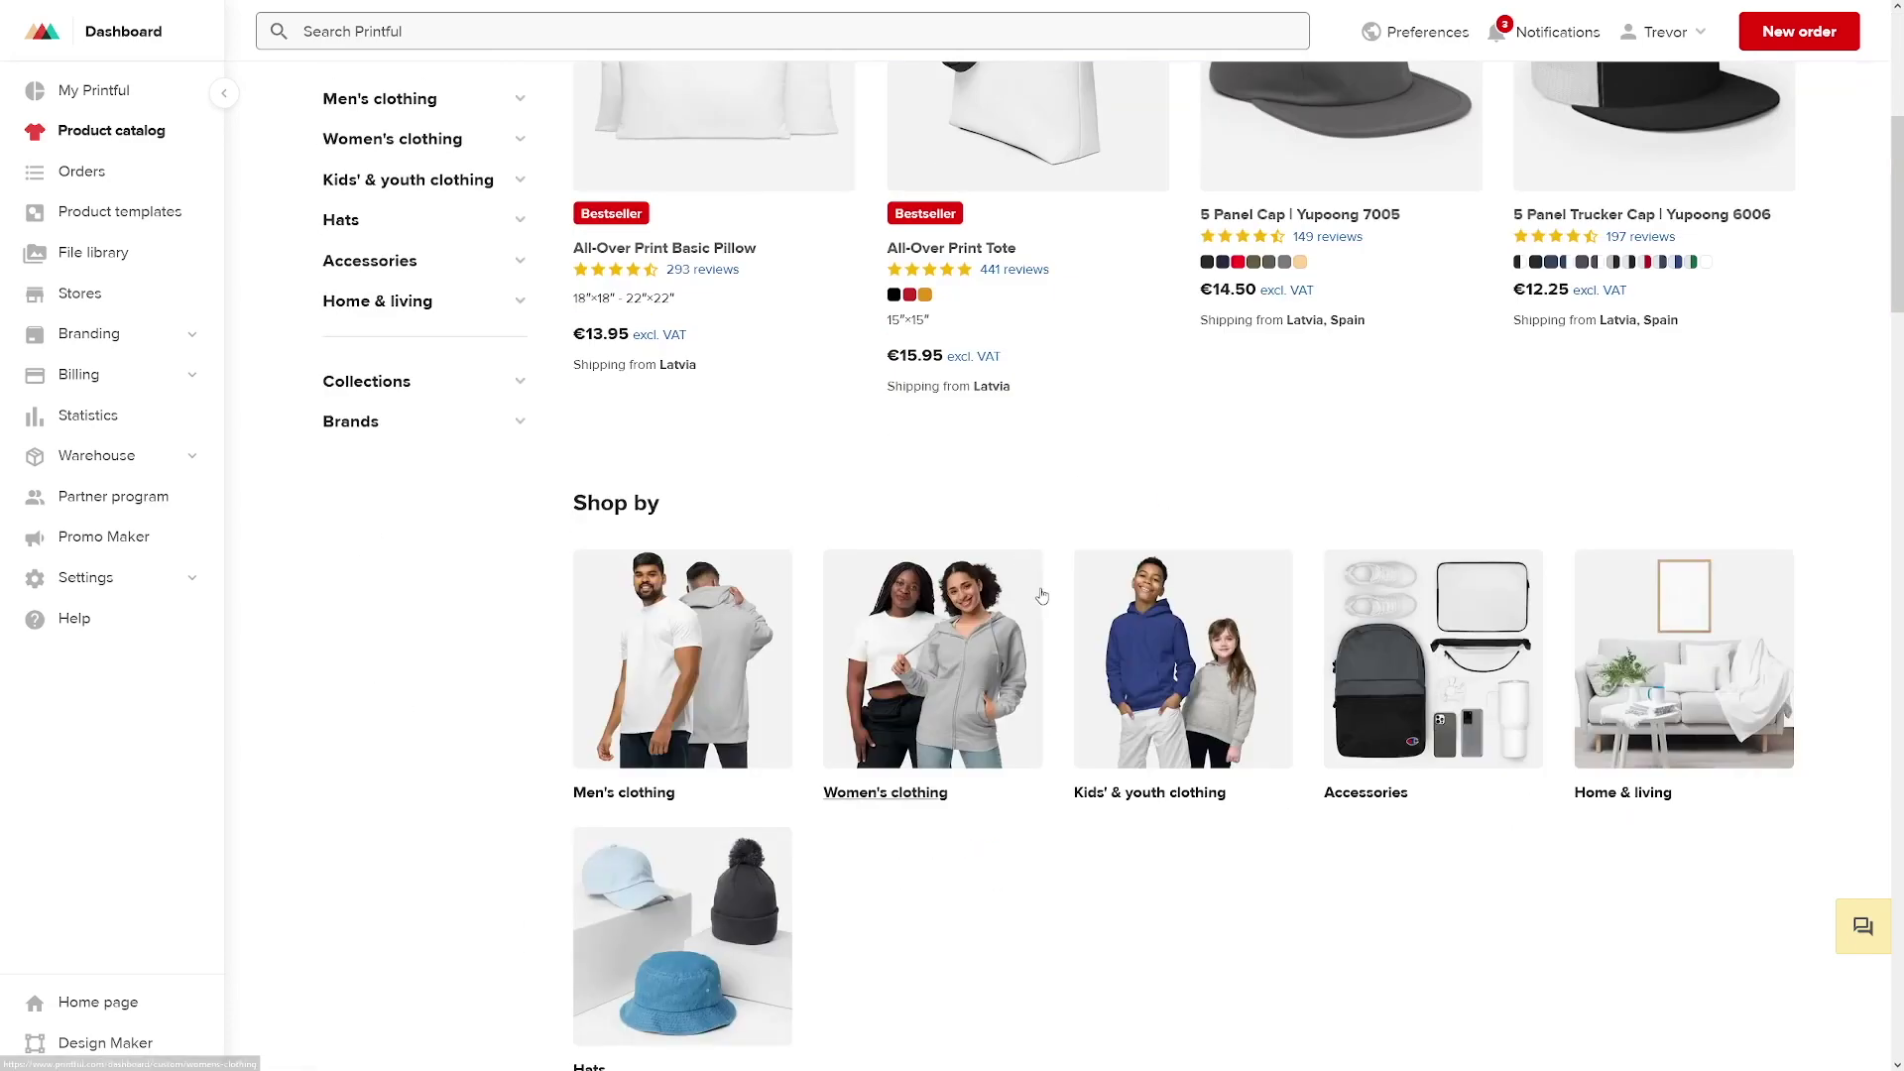
scroll(1041, 556, "up", 5)
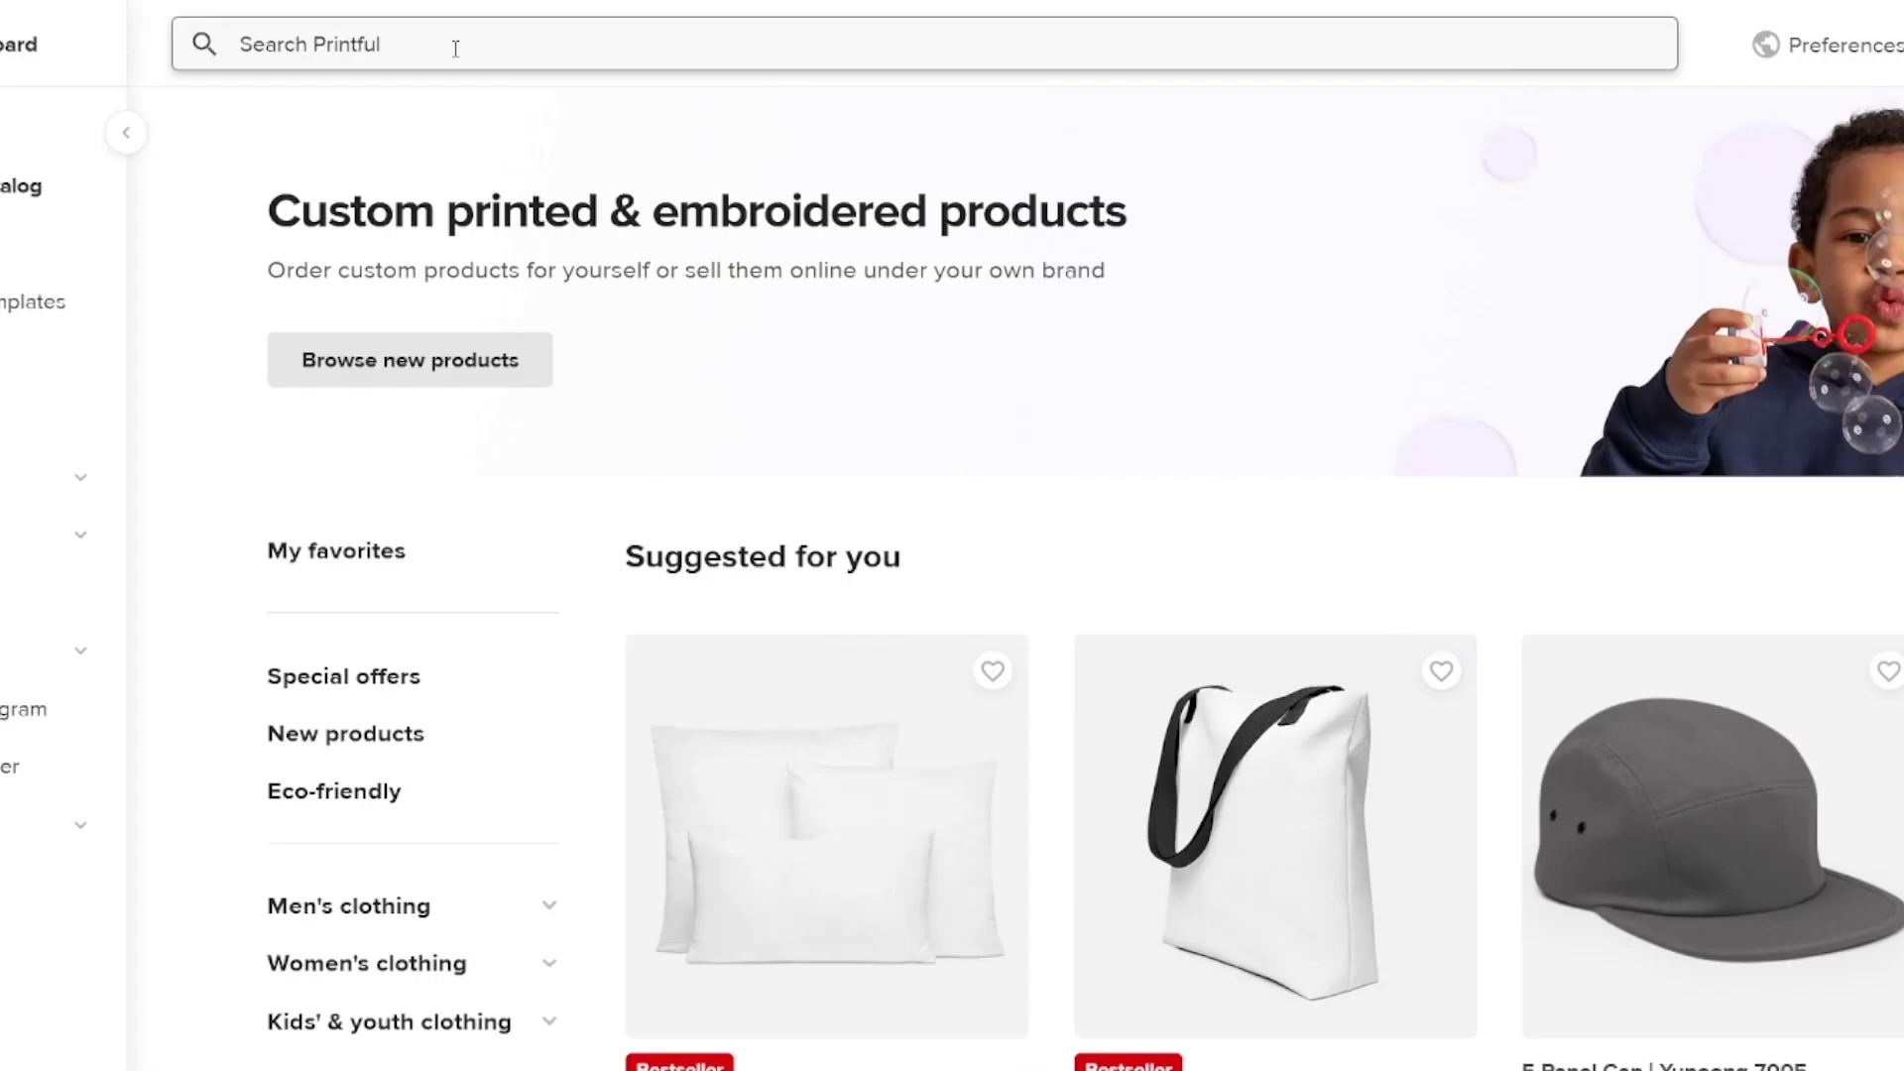
Rerun the 'stickers' search and open the Kiss-Cut Sticker Sheet page (5.83″×8.27″, €4.50).
left_click(453, 34)
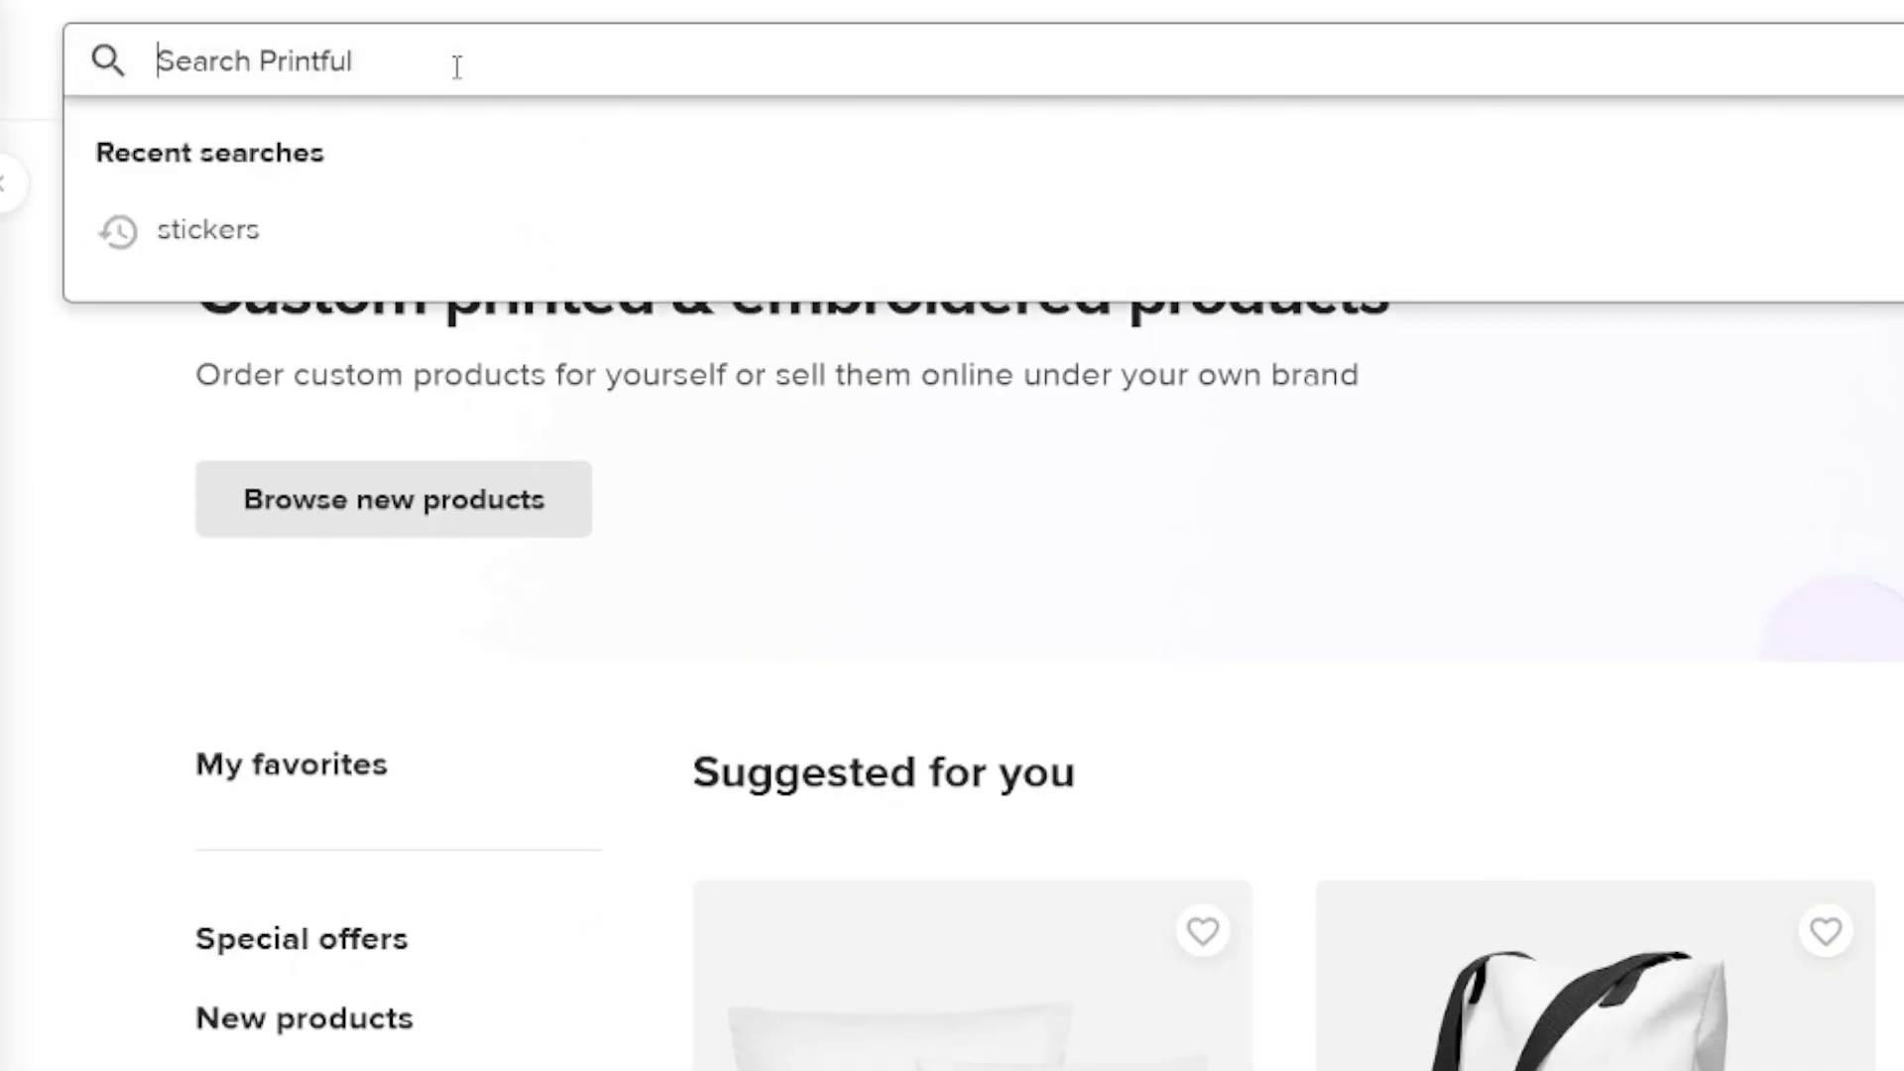
left_click(189, 235)
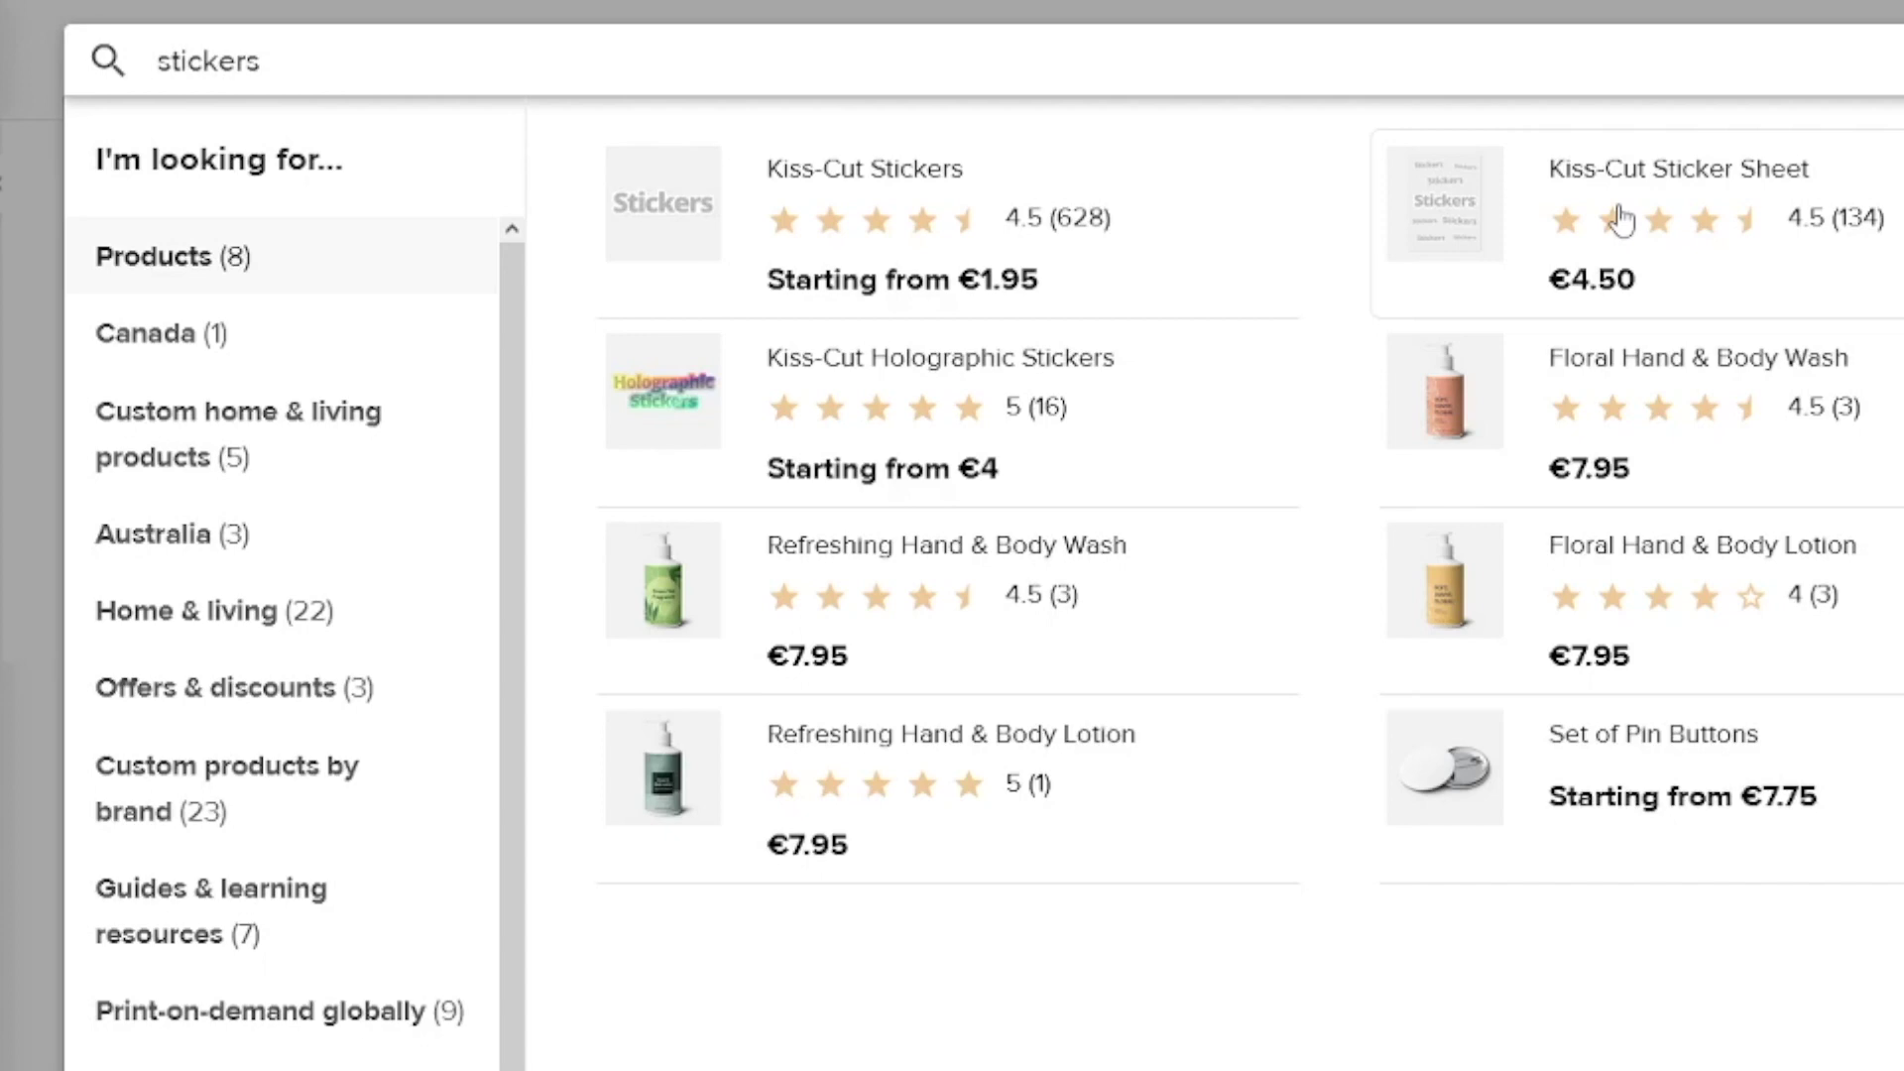
left_click(1669, 235)
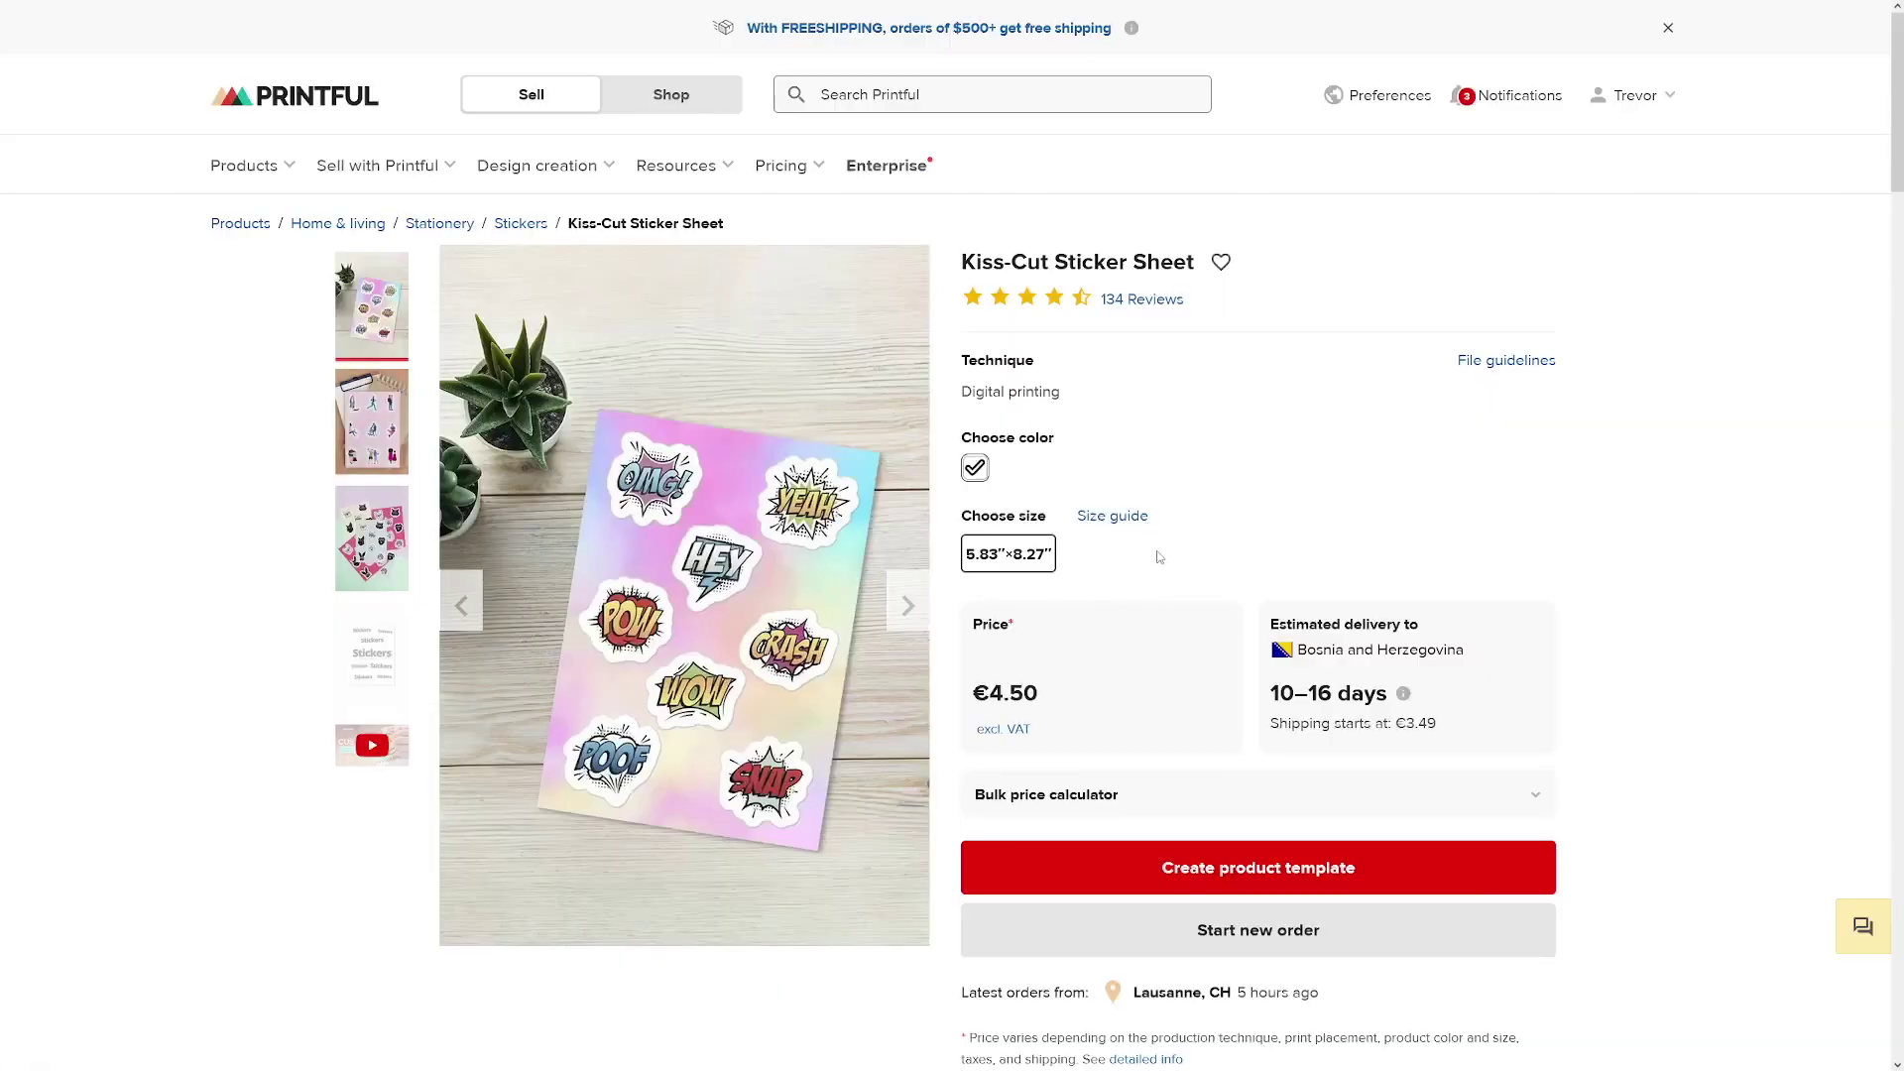
scroll(1159, 554, "down", 4)
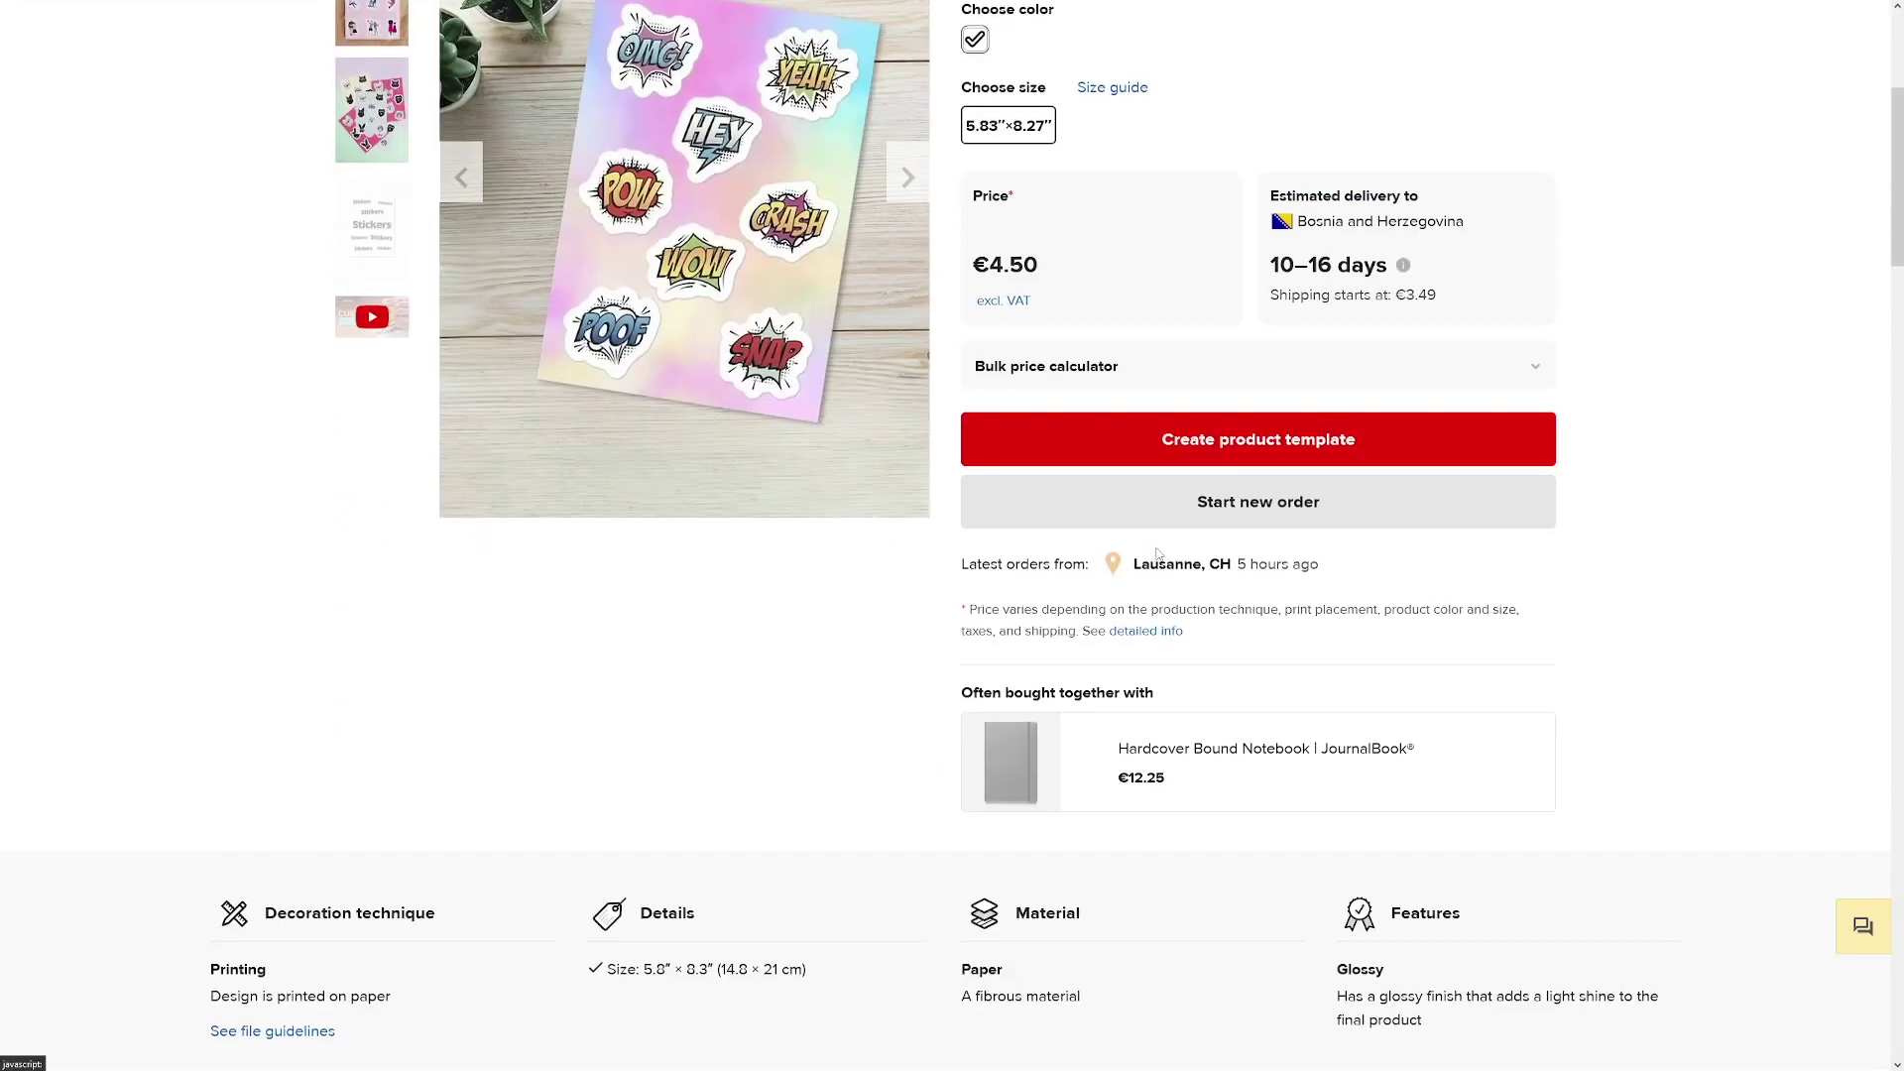
Create a Kiss-Cut Sticker Sheet template and apply Untitled-design.png from the file library.
left_click(1242, 444)
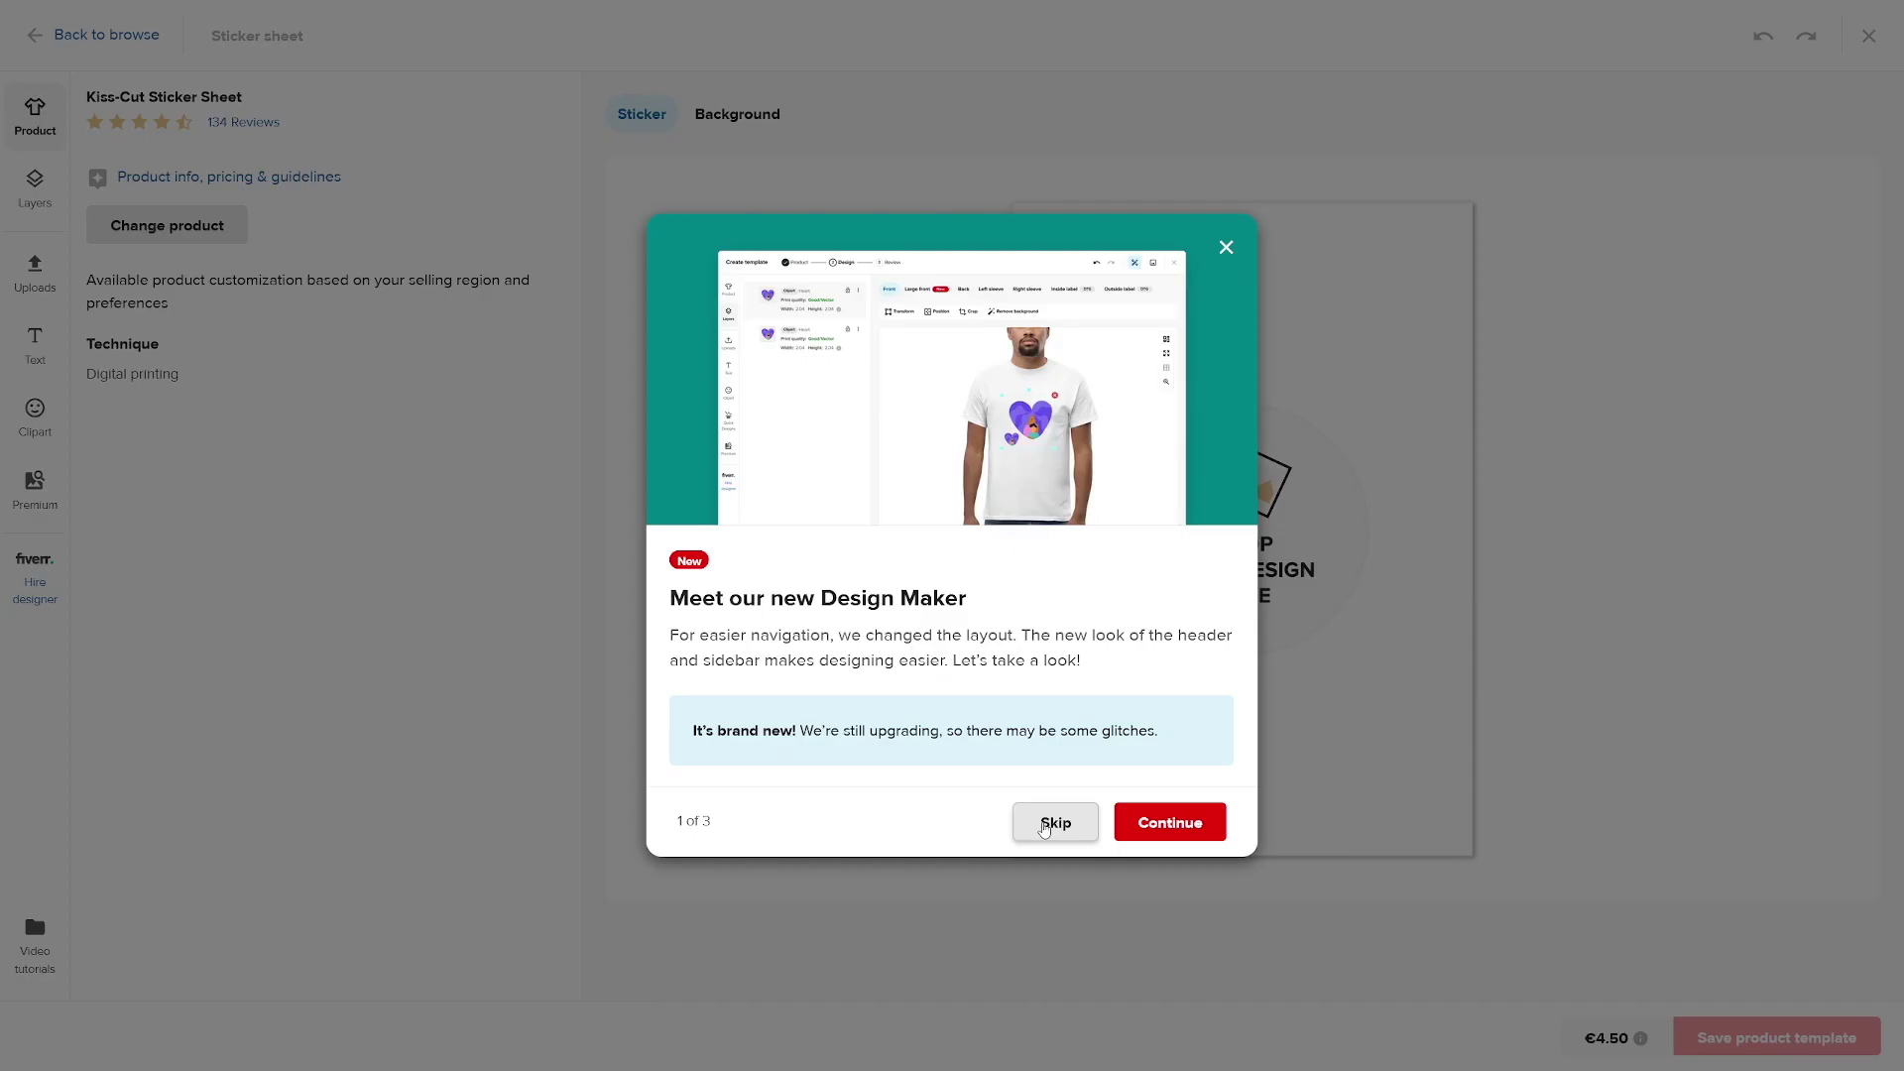
left_click(1055, 822)
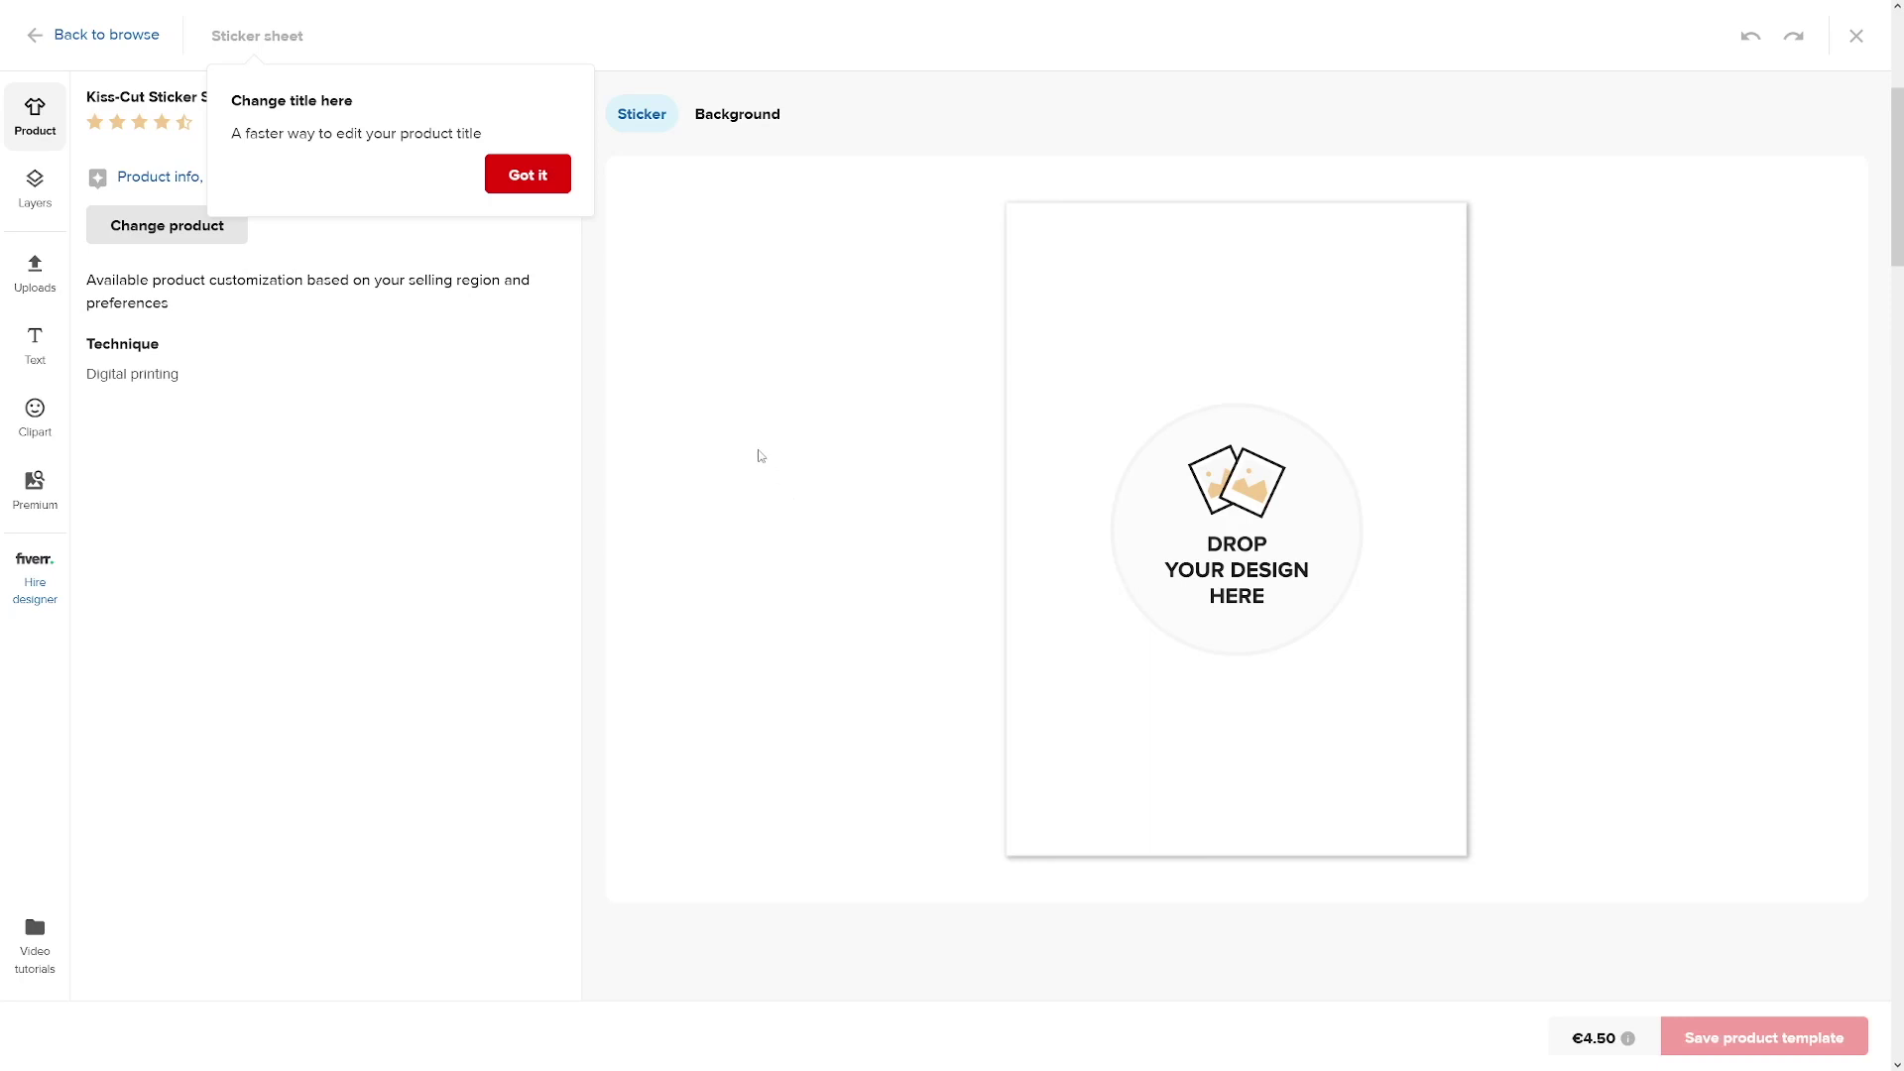
left_click(307, 43)
left_click(503, 188)
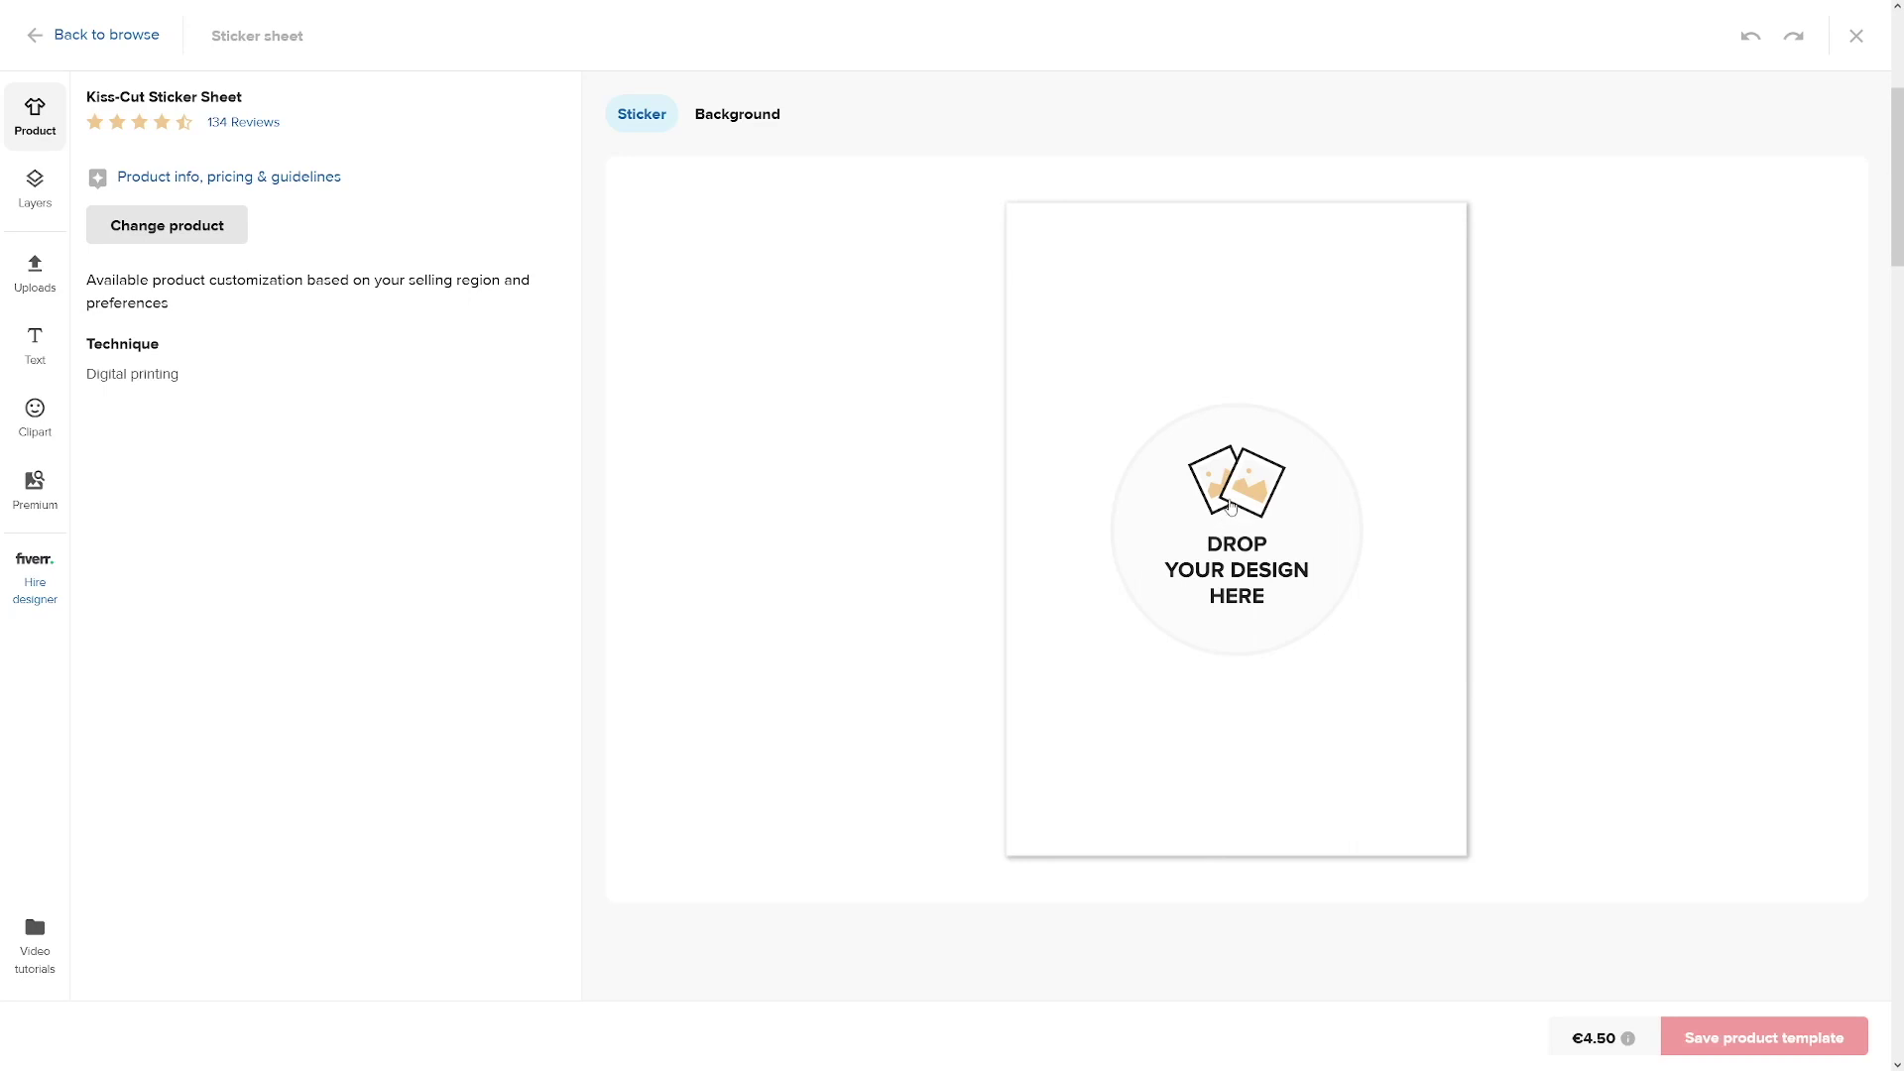
left_click(1231, 506)
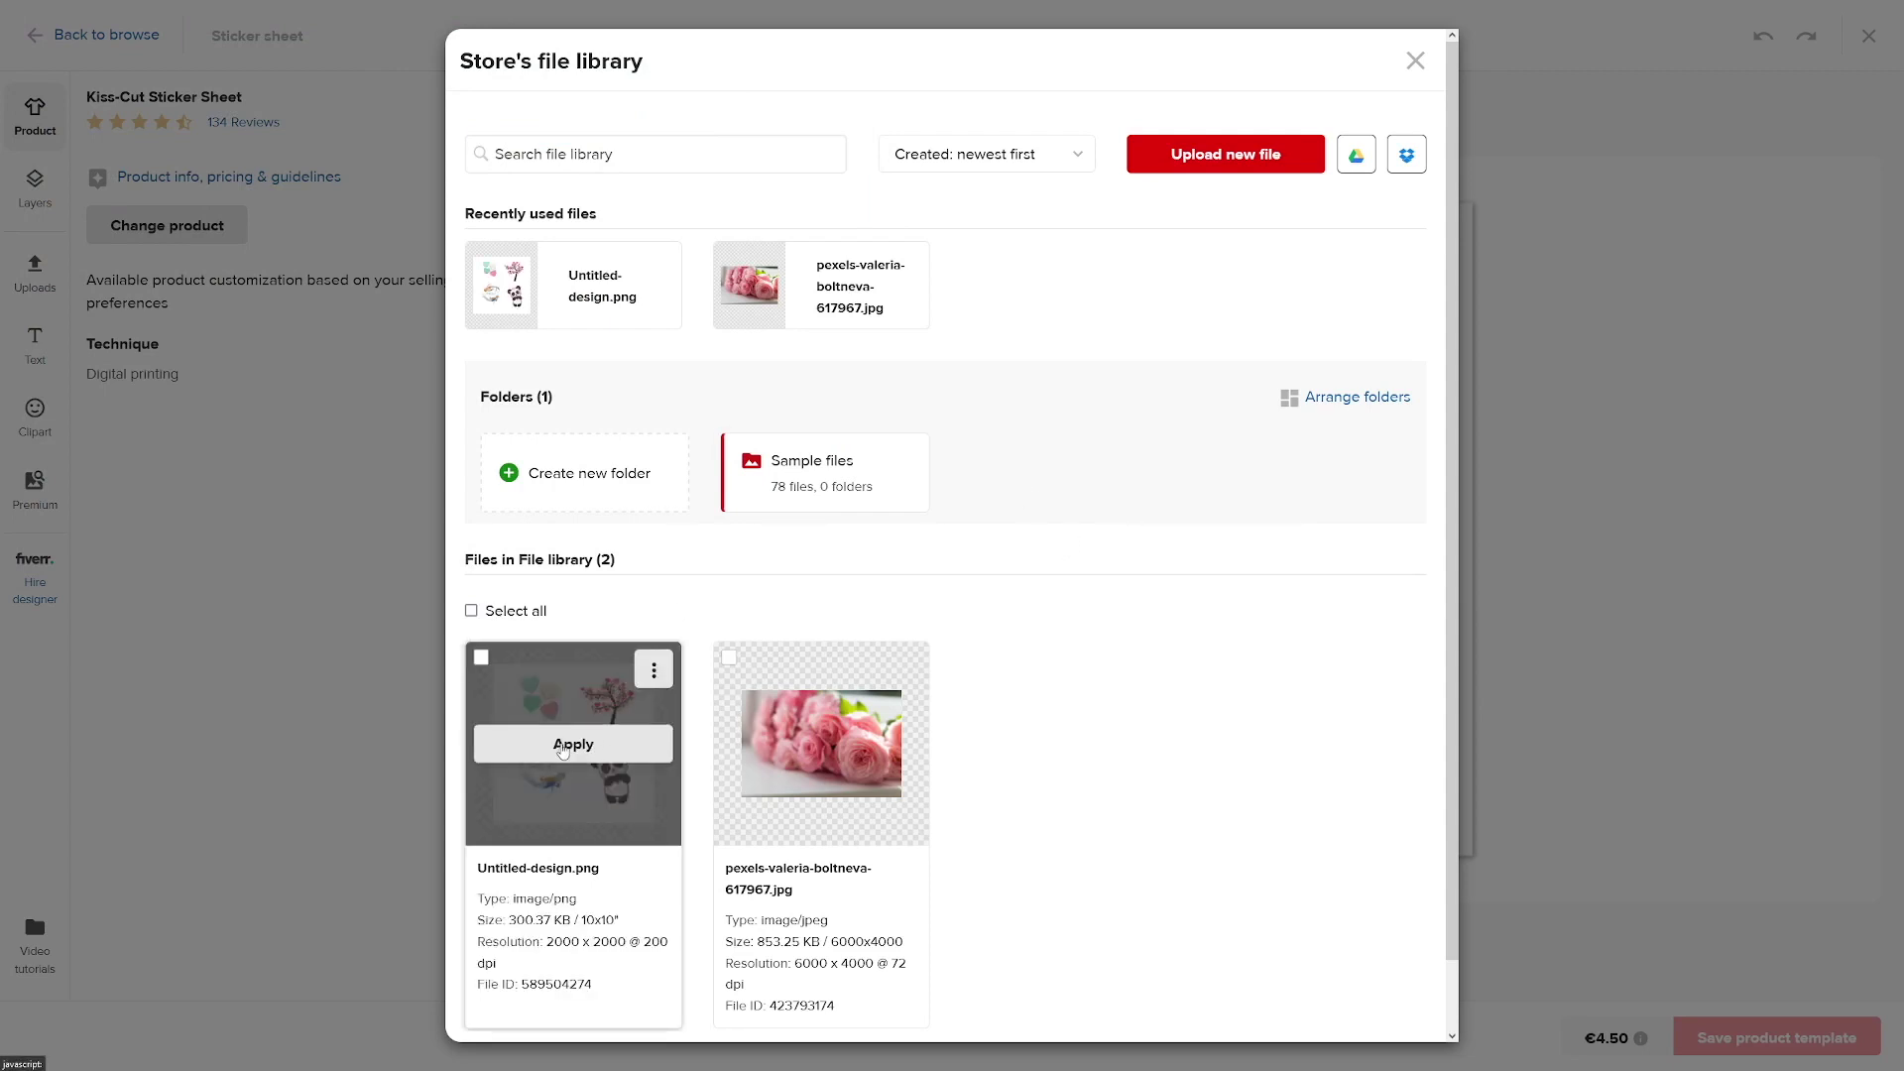
left_click(560, 747)
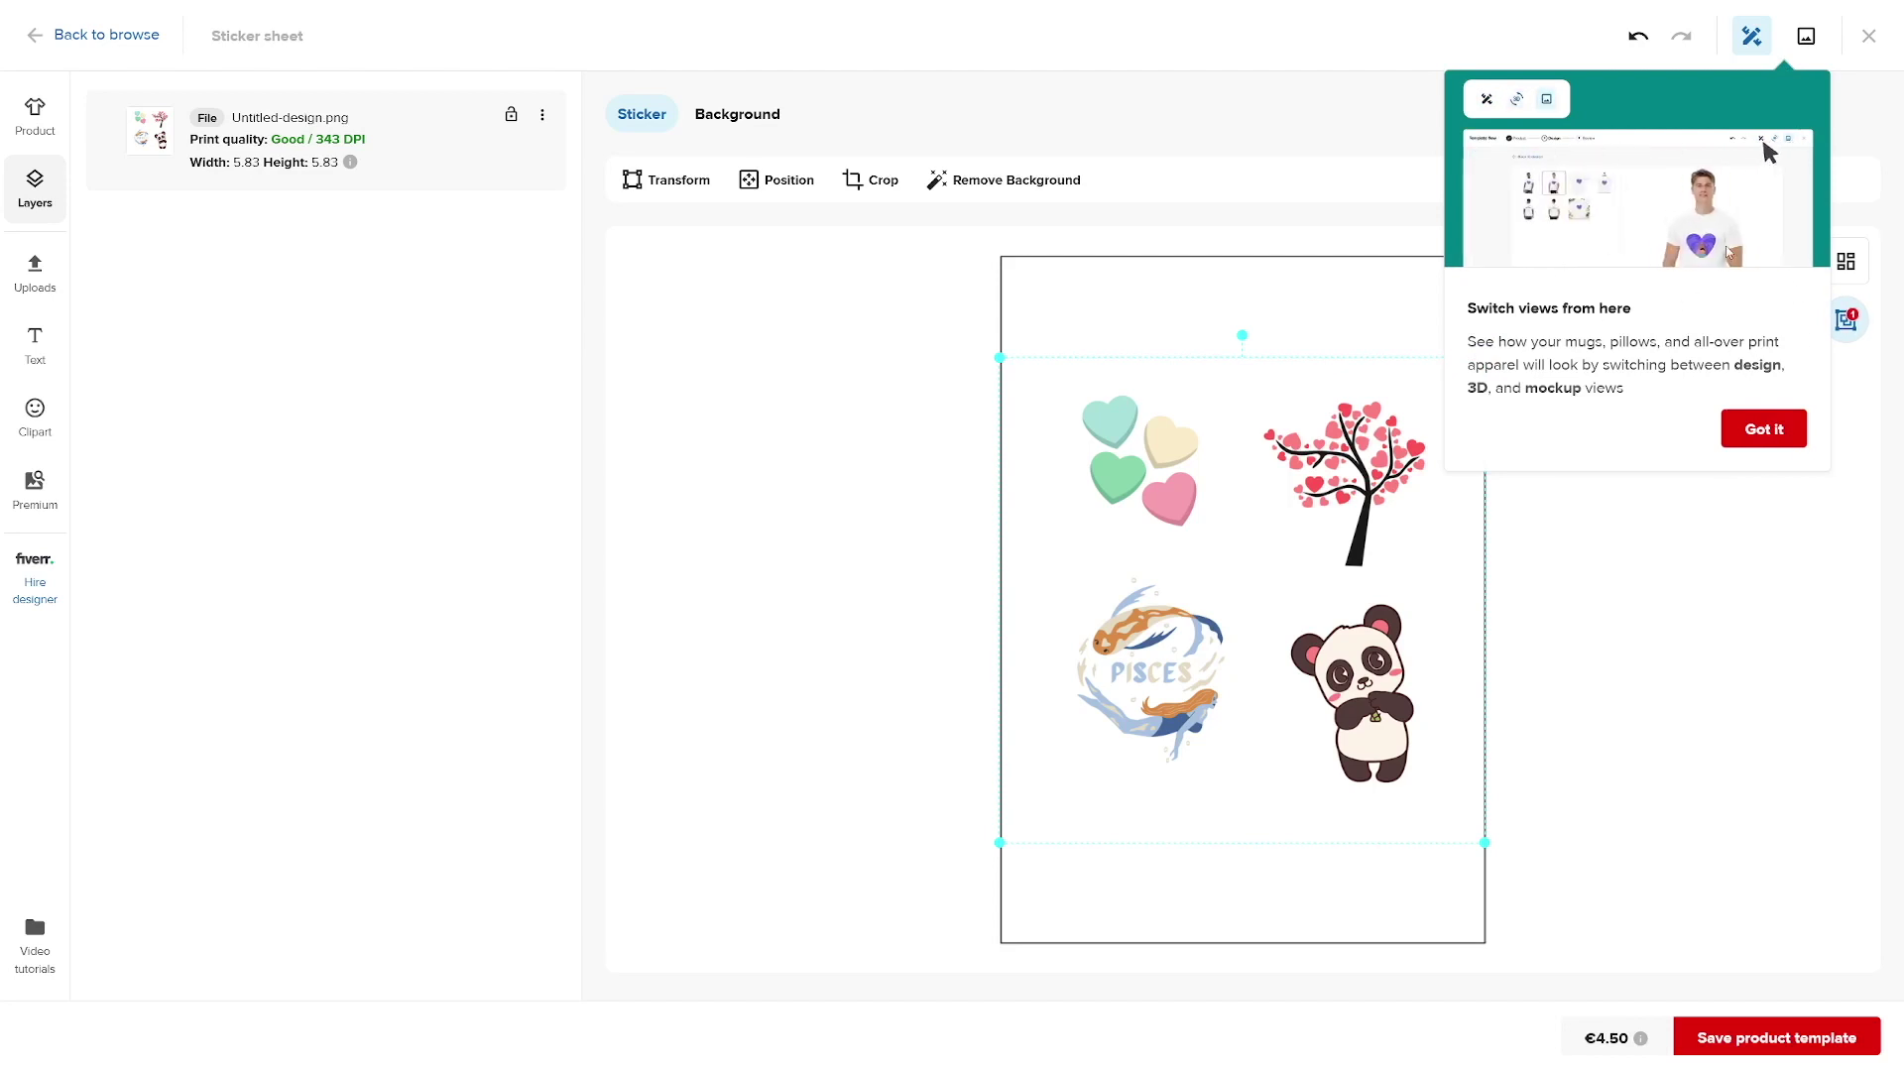
Reposition the sticker artwork on the sheet and tilt it to -16 degrees.
left_click(1761, 424)
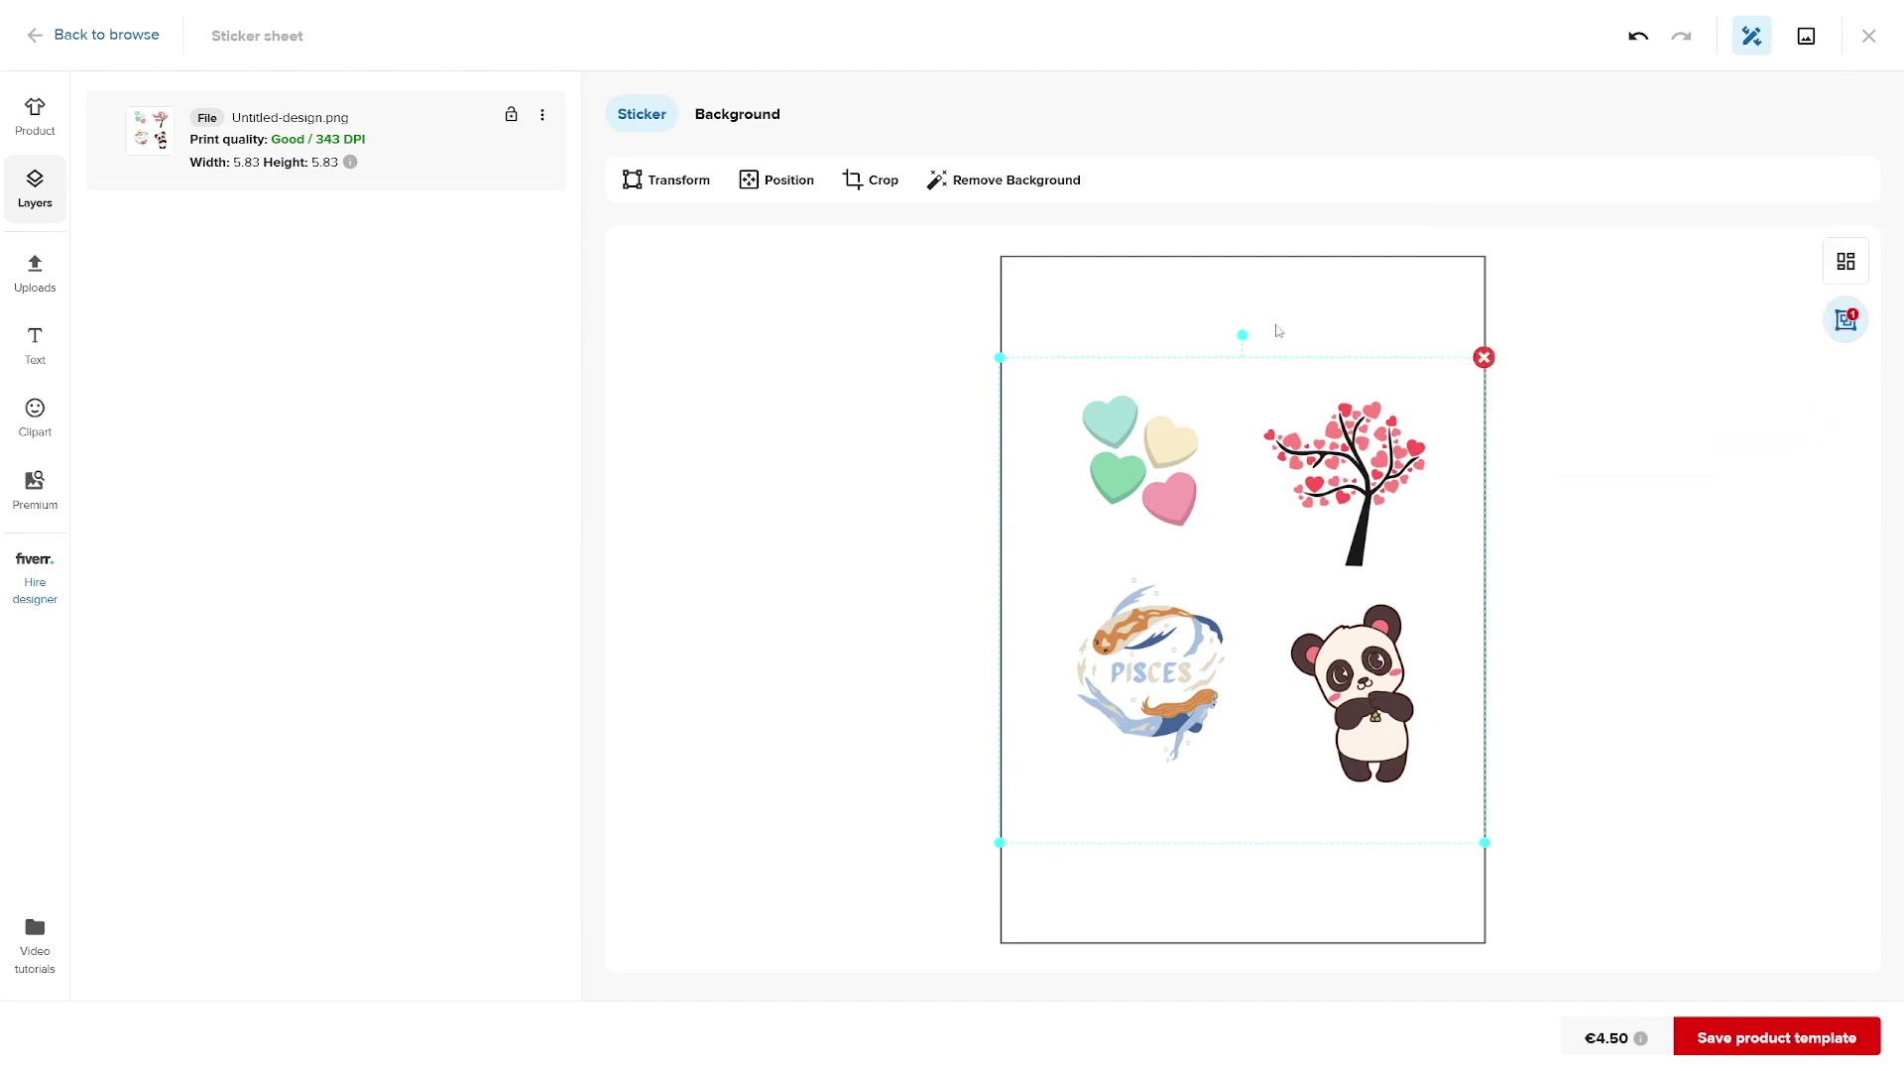
left_click_drag(1393, 494, 1362, 392)
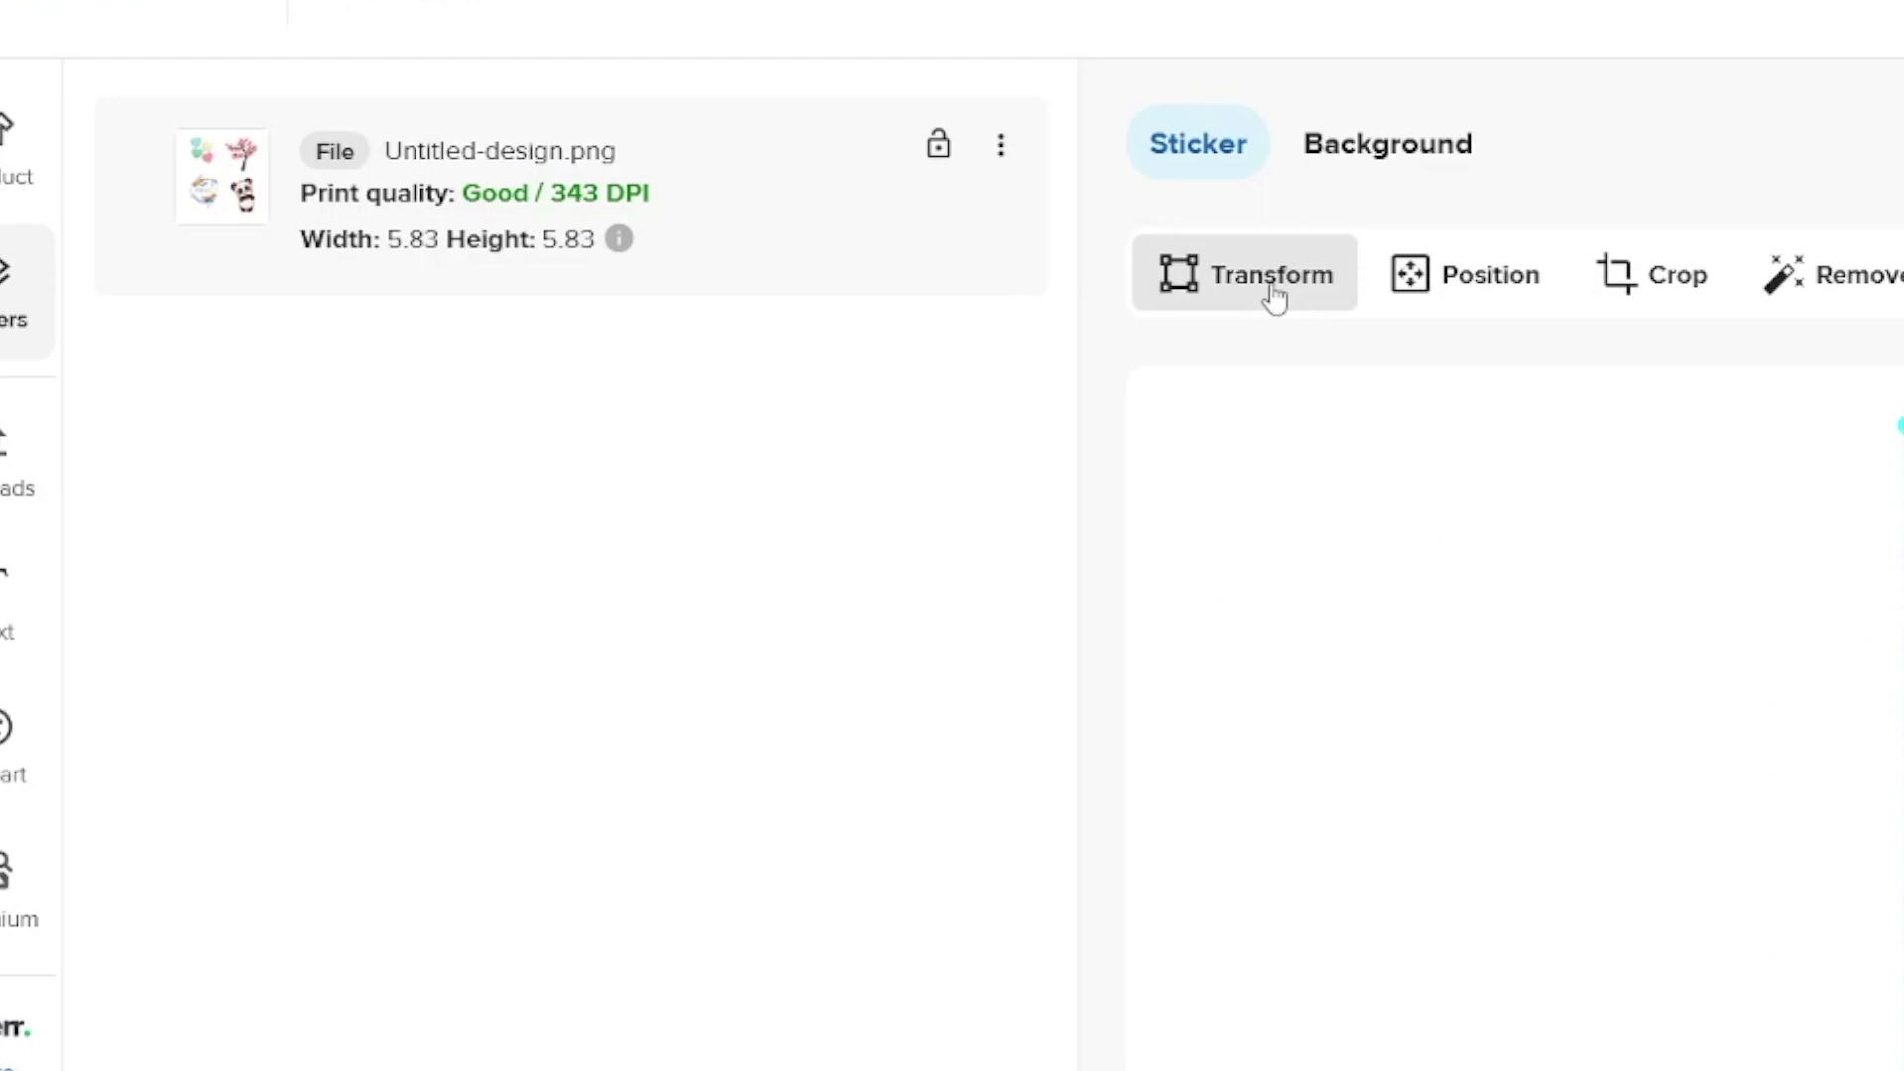
left_click(1275, 298)
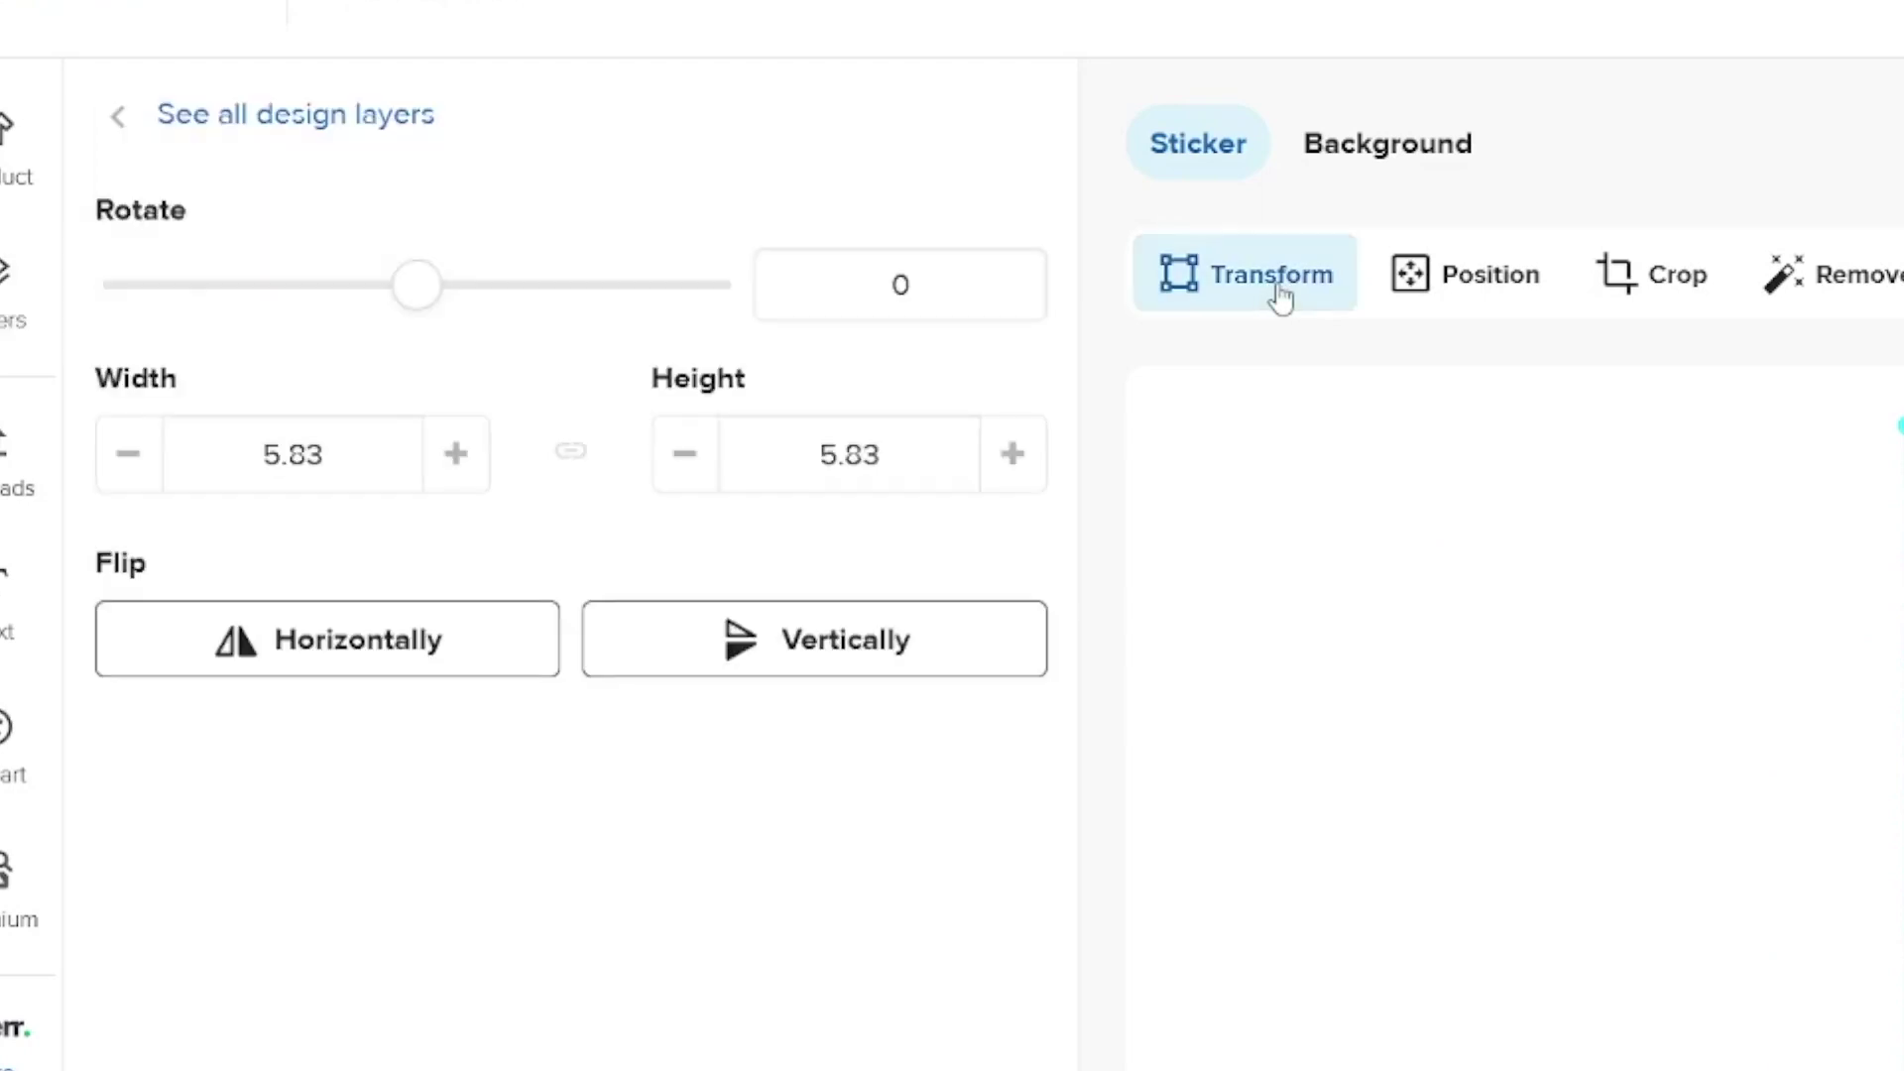
left_click_drag(414, 288, 565, 305)
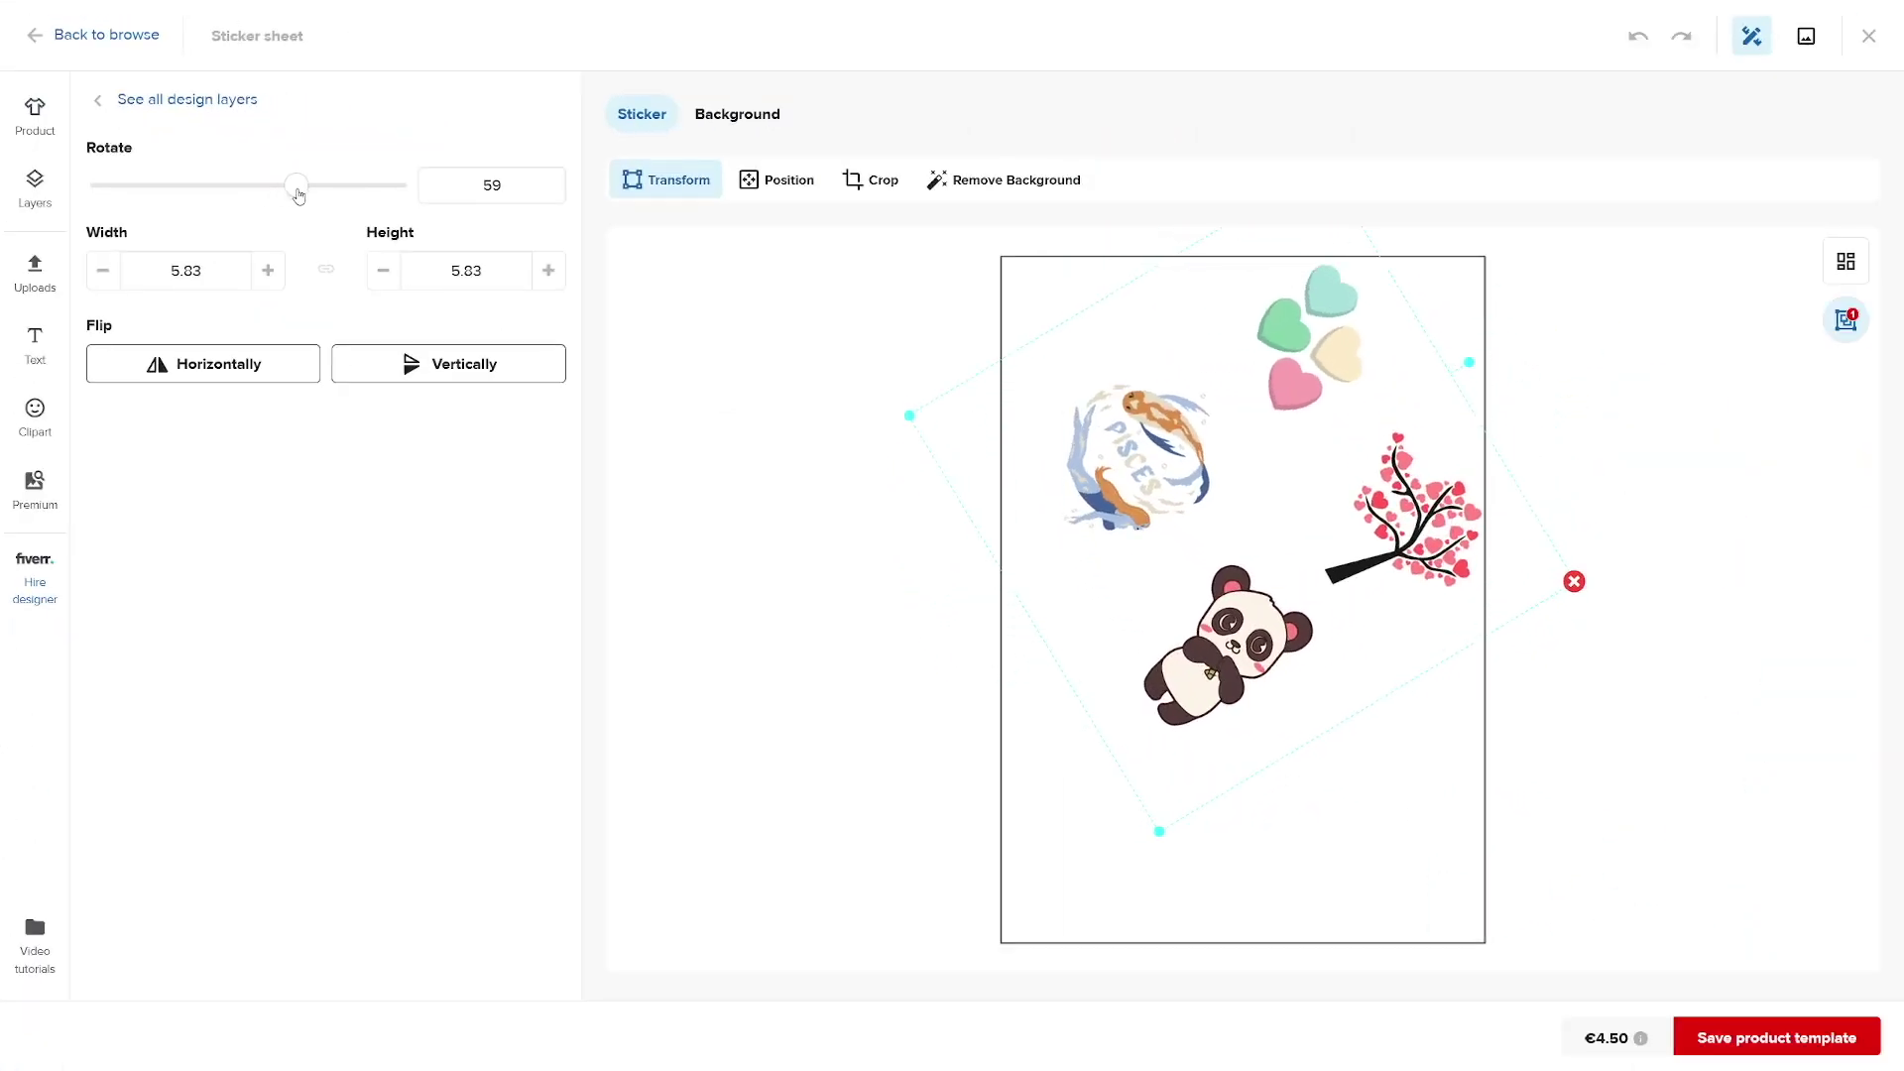
left_click_drag(320, 195, 237, 193)
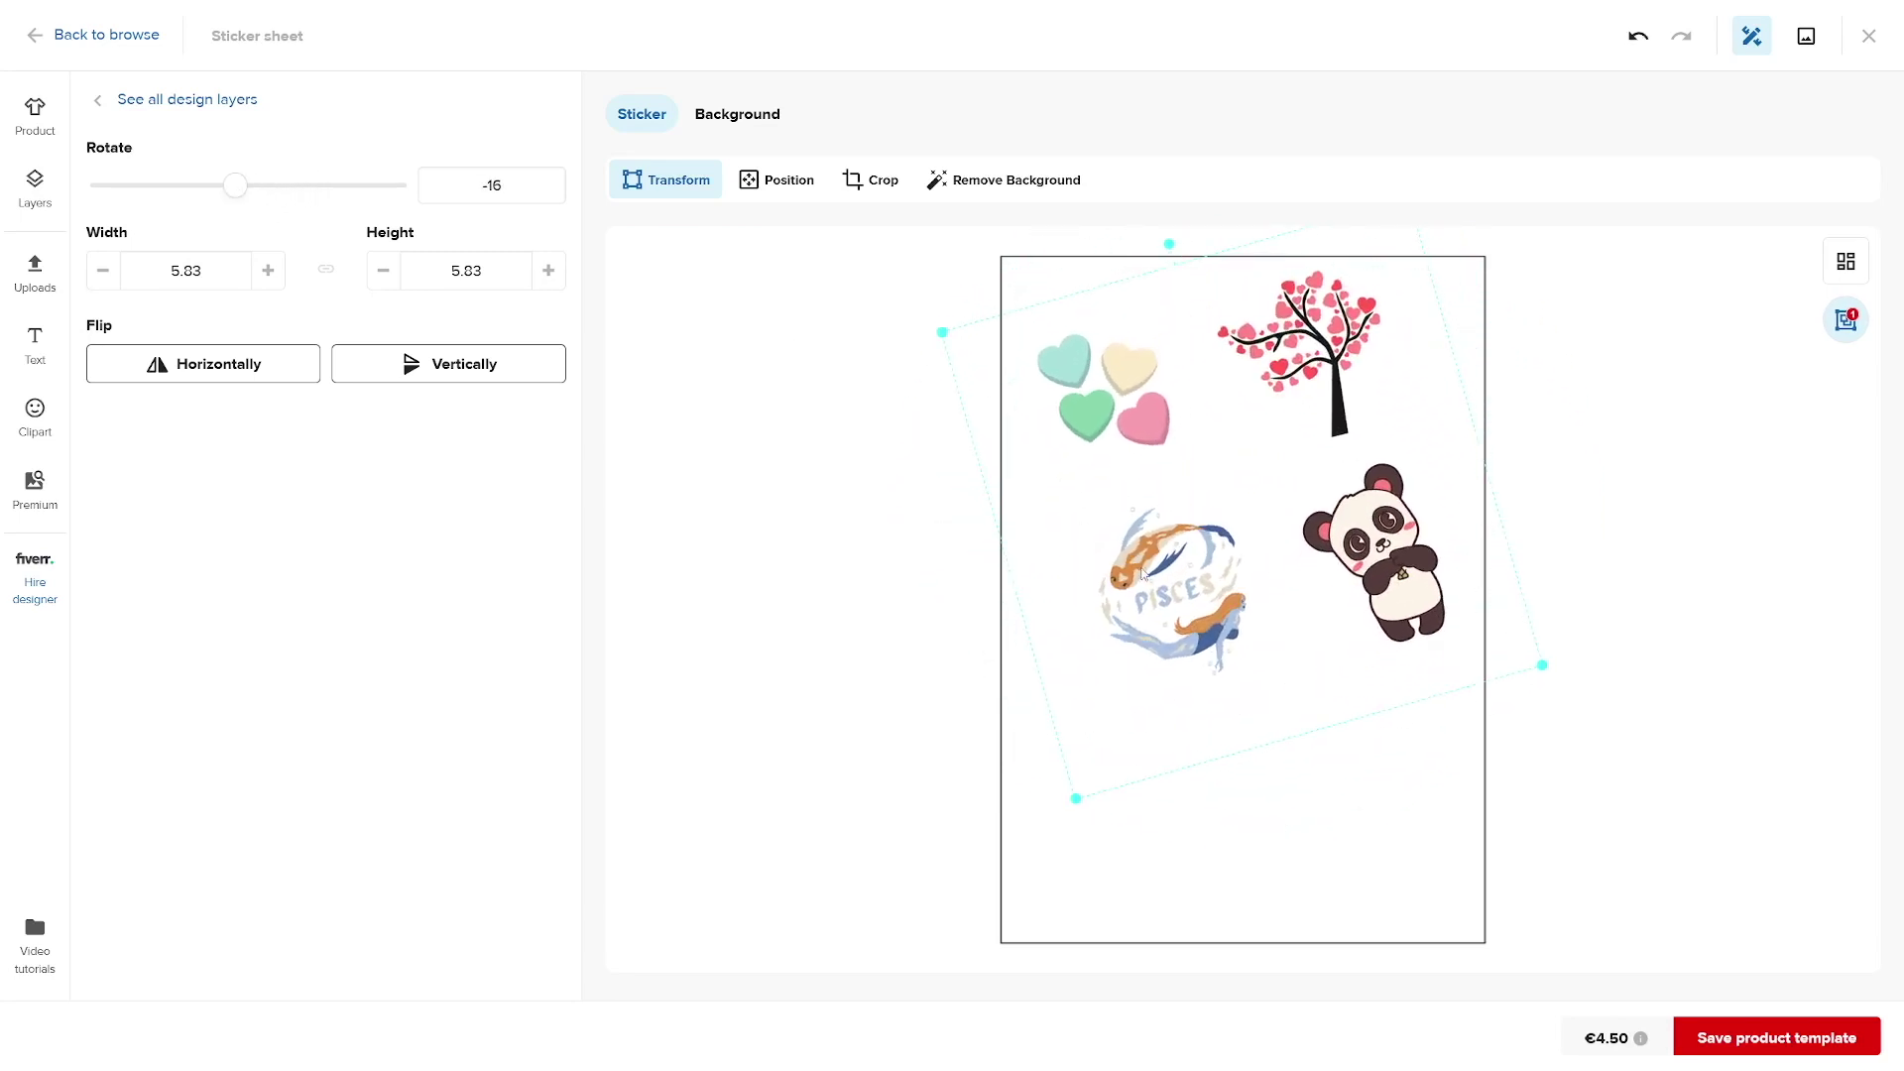
Move the tilted artwork further down the sheet and save it as a product template.
mouse_move(1143, 573)
left_mouse_down()
mouse_move(1104, 590)
mouse_move(1132, 579)
left_mouse_up()
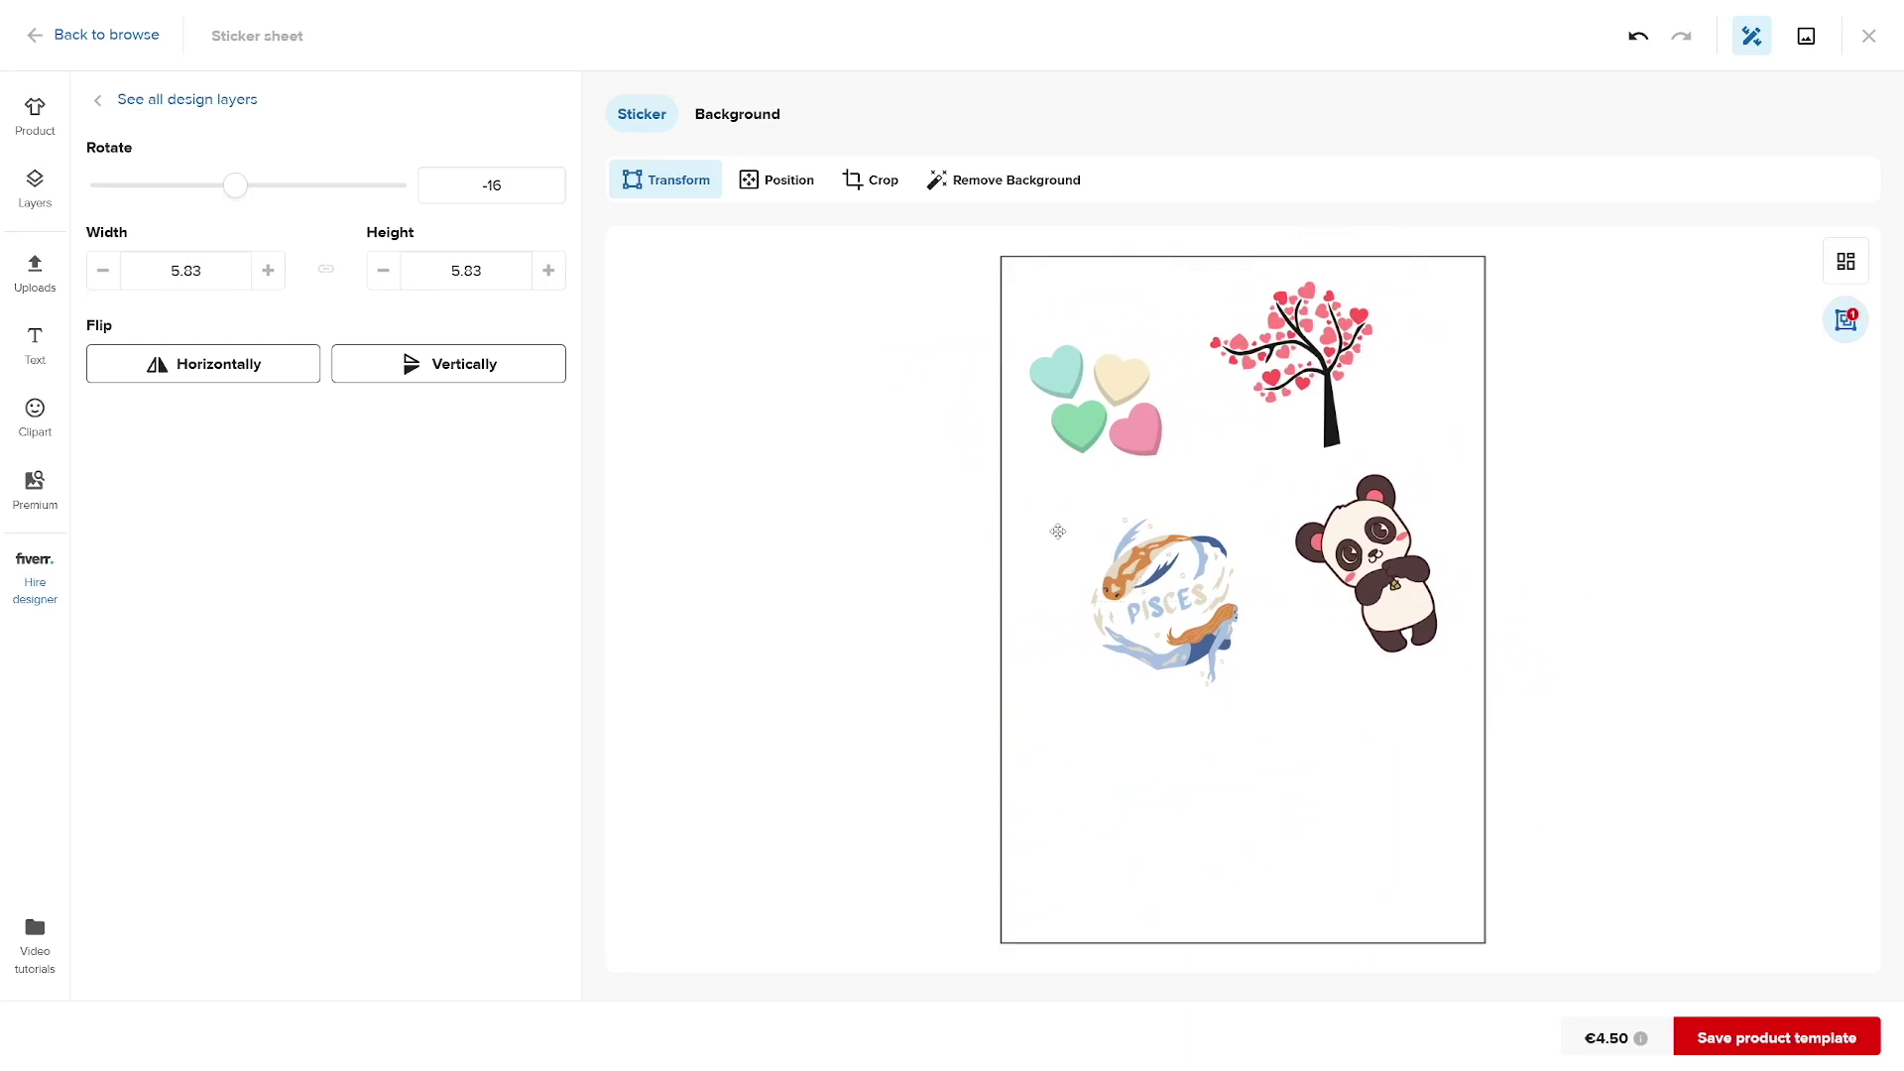
key("ctrl+z")
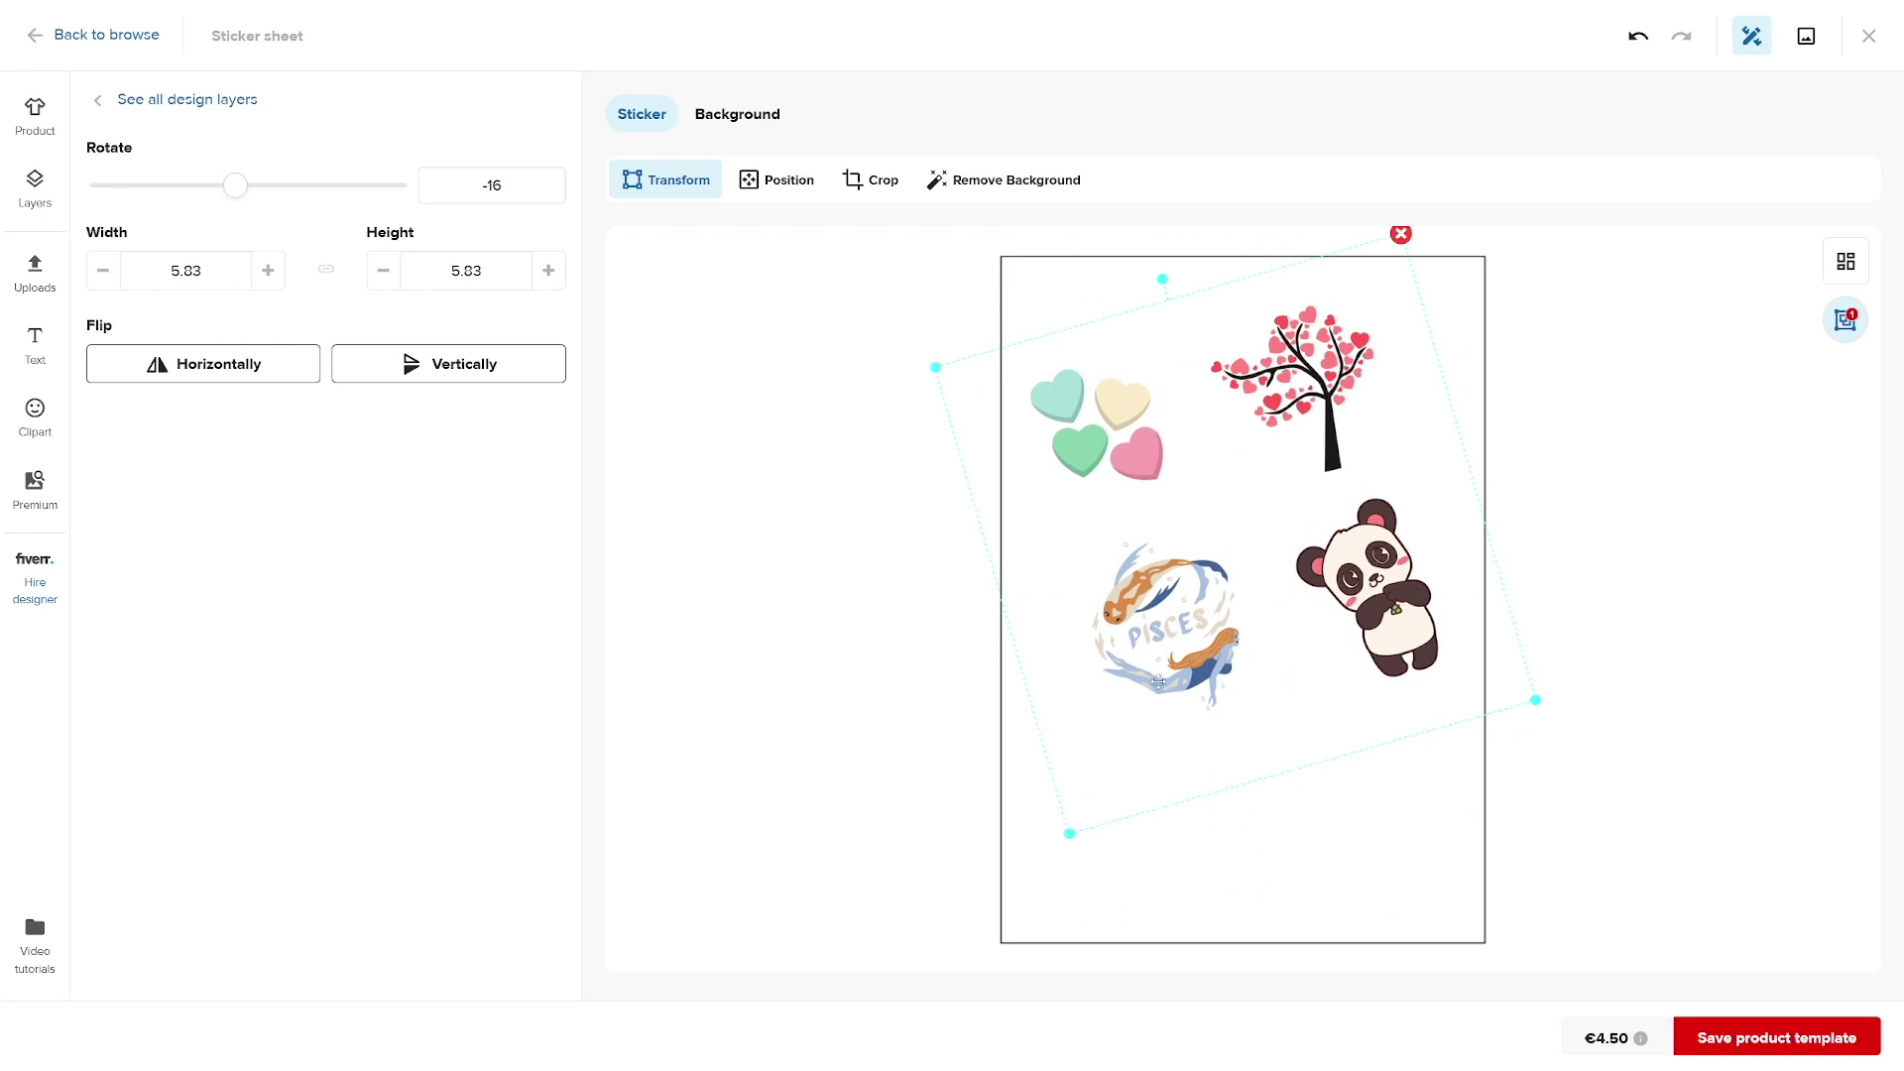
left_click_drag(1281, 697, 1290, 762)
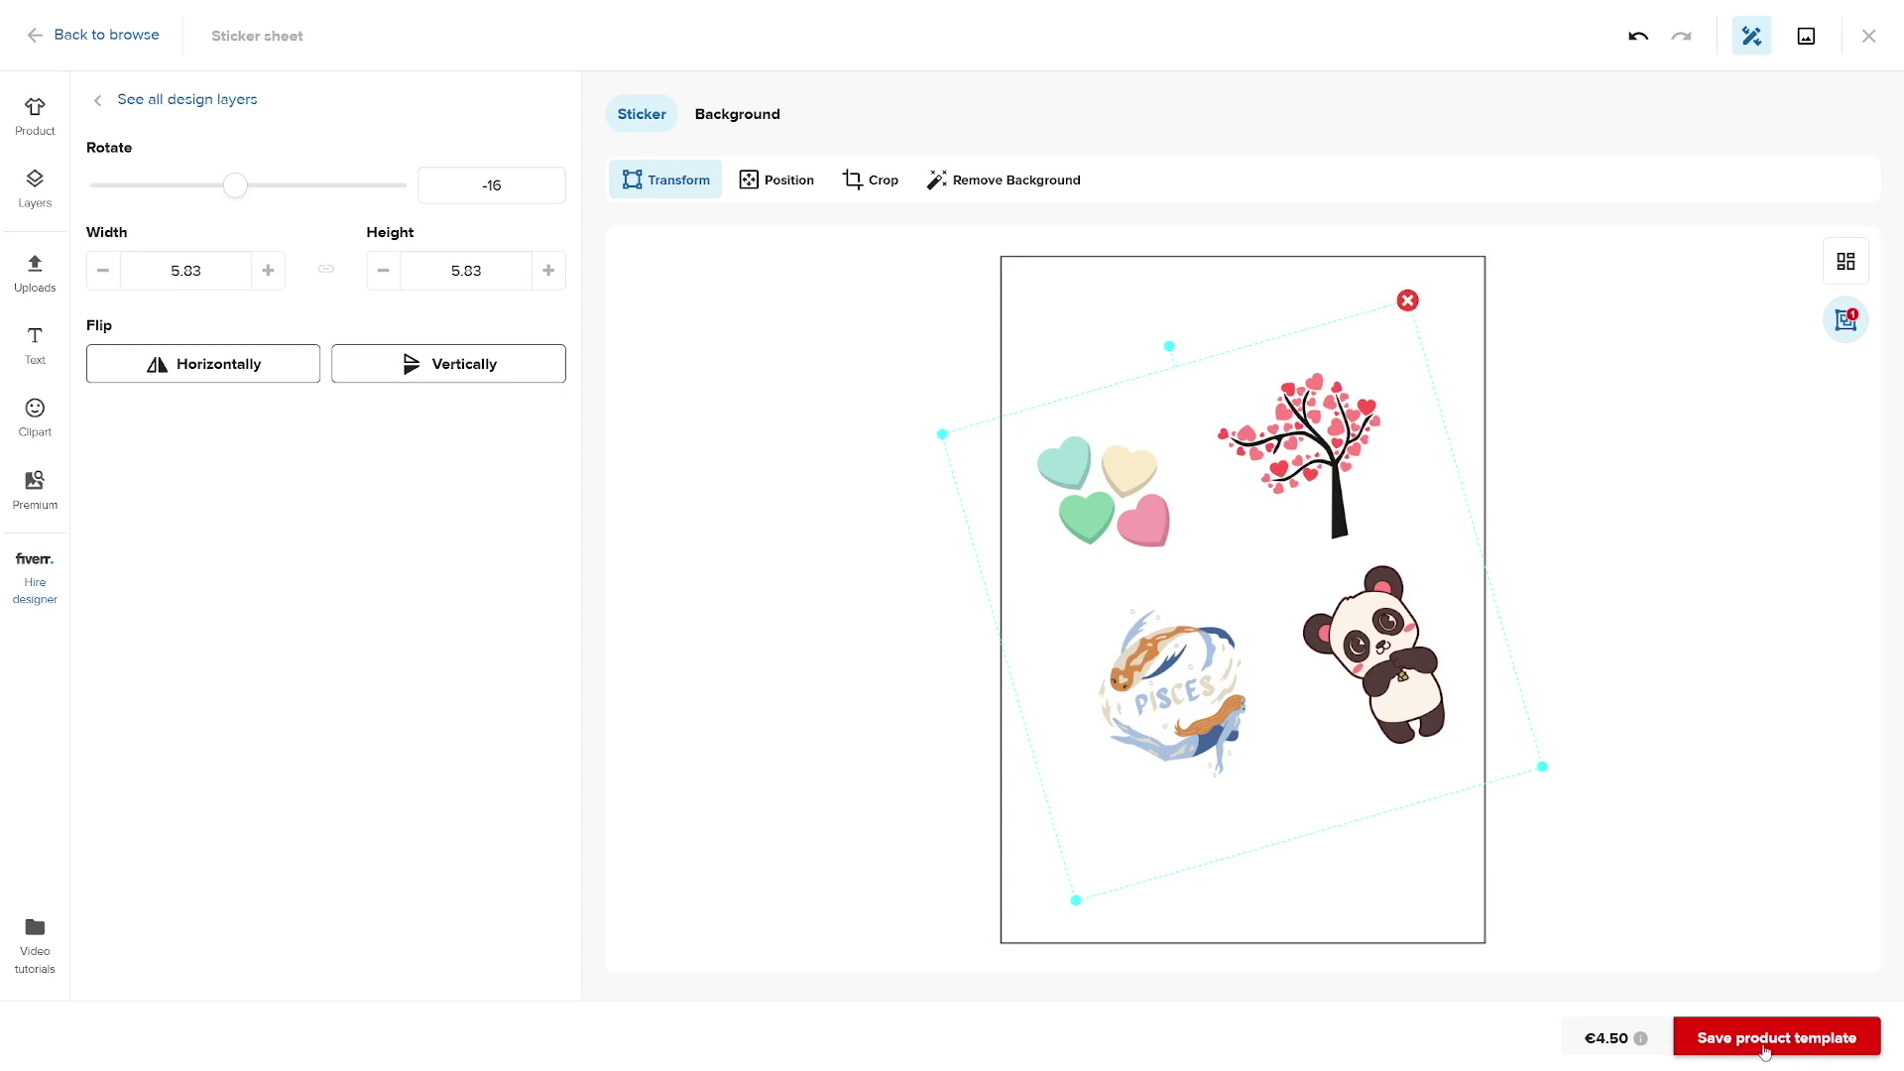
left_click(1795, 1049)
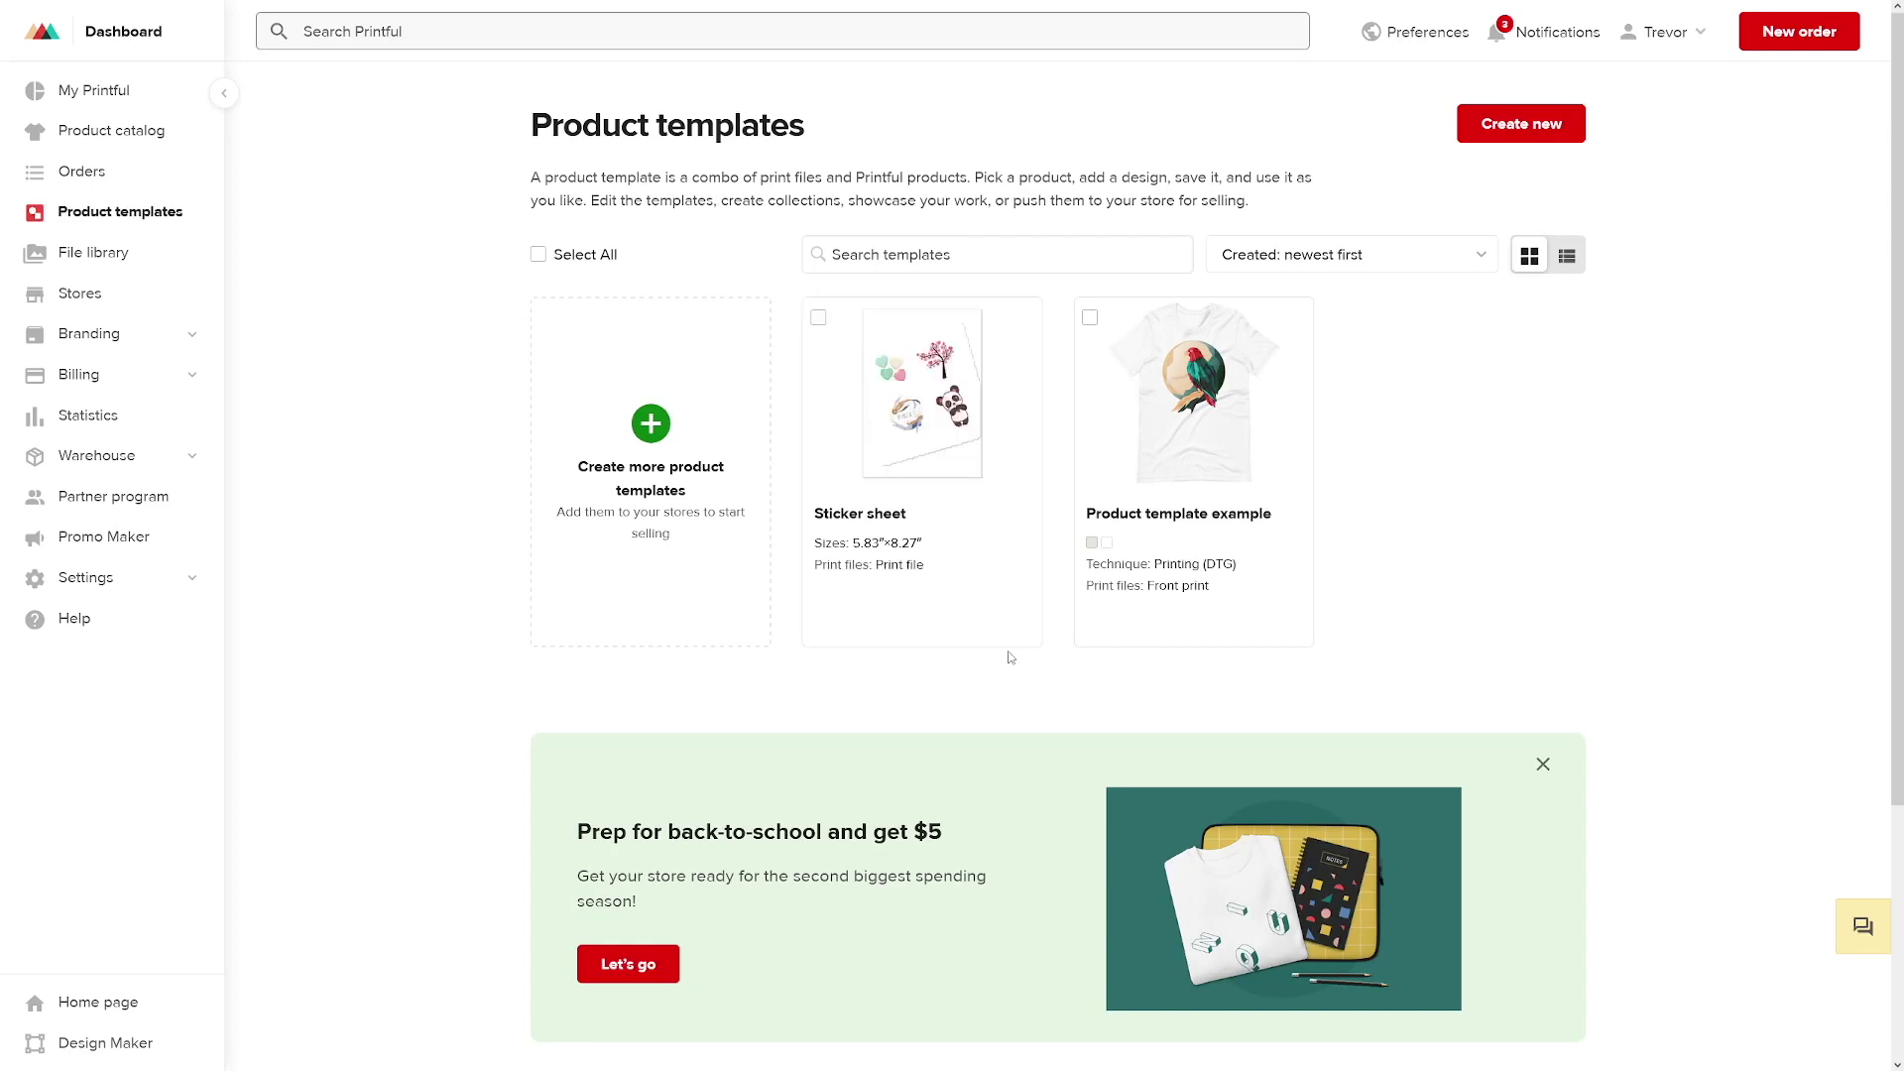
Choose Add to store for the Sticker sheet template, then proceed to Connect store.
mouse_move(929, 395)
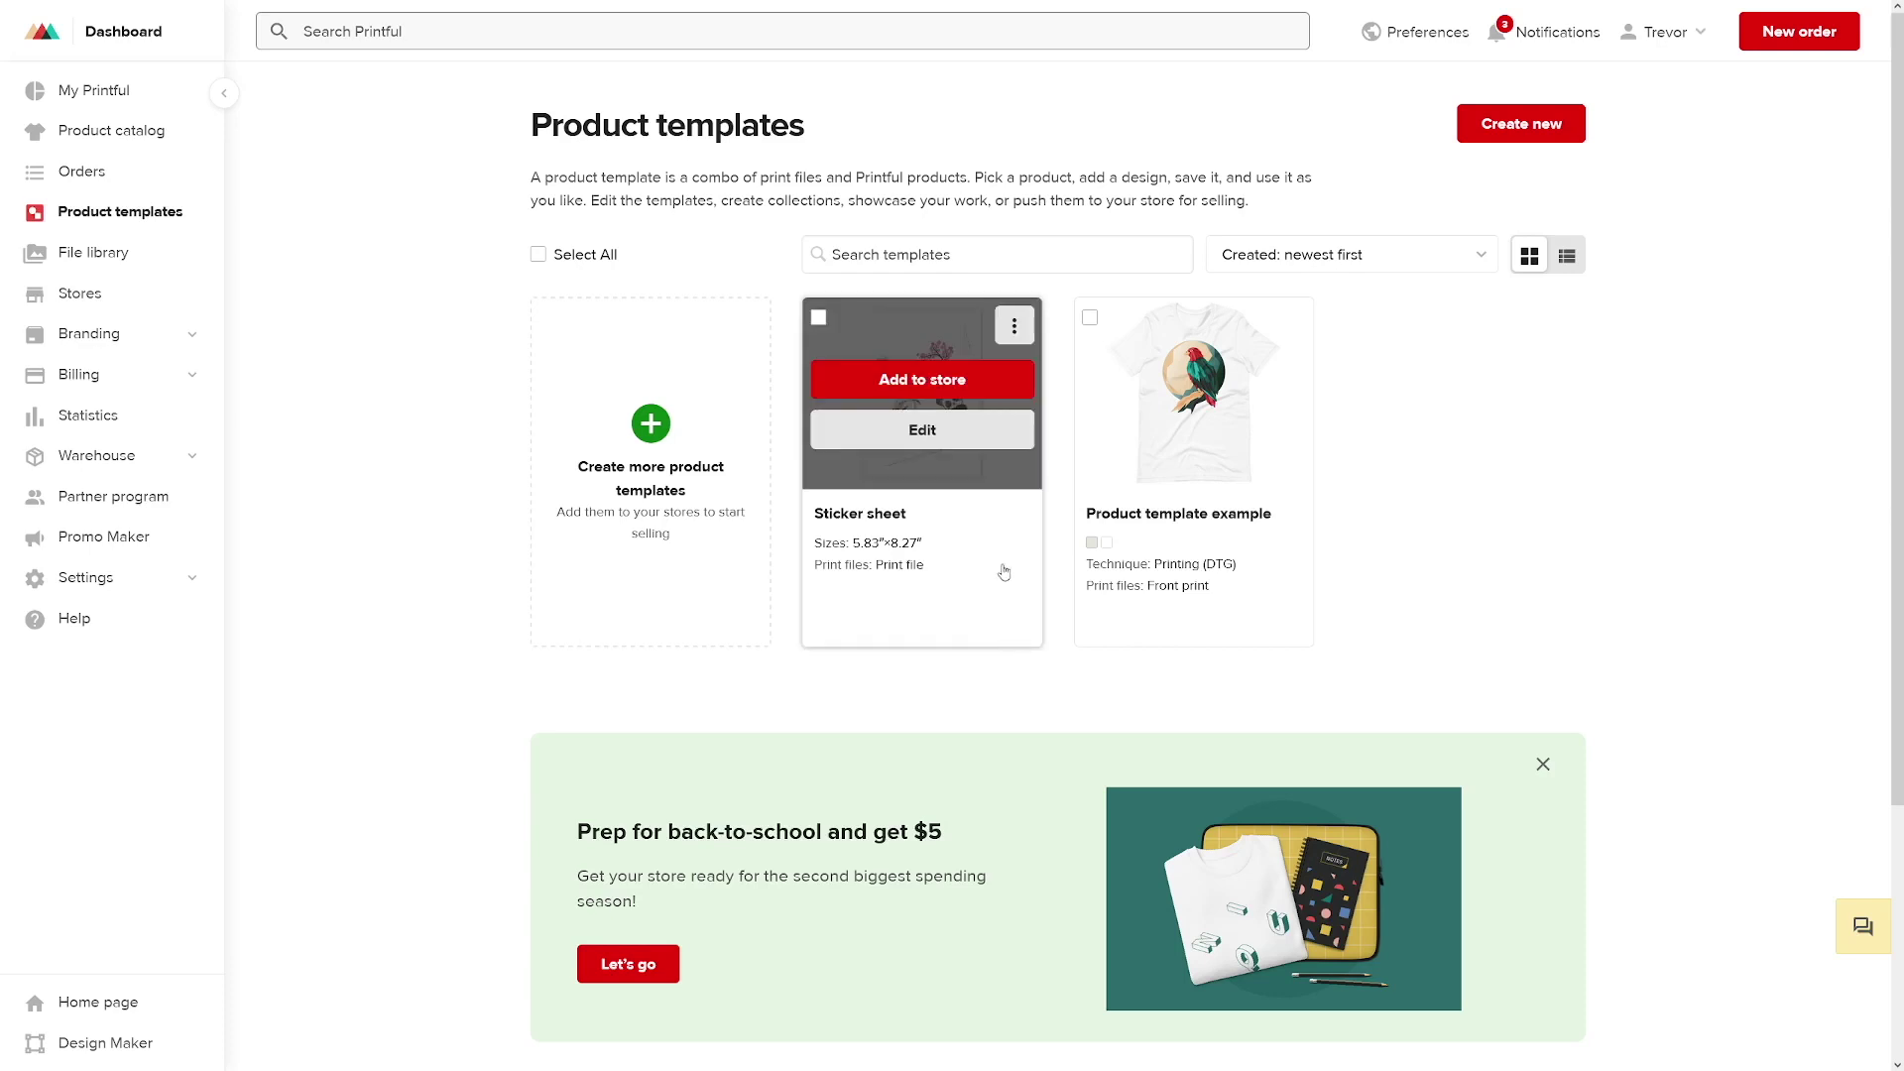
left_click(891, 388)
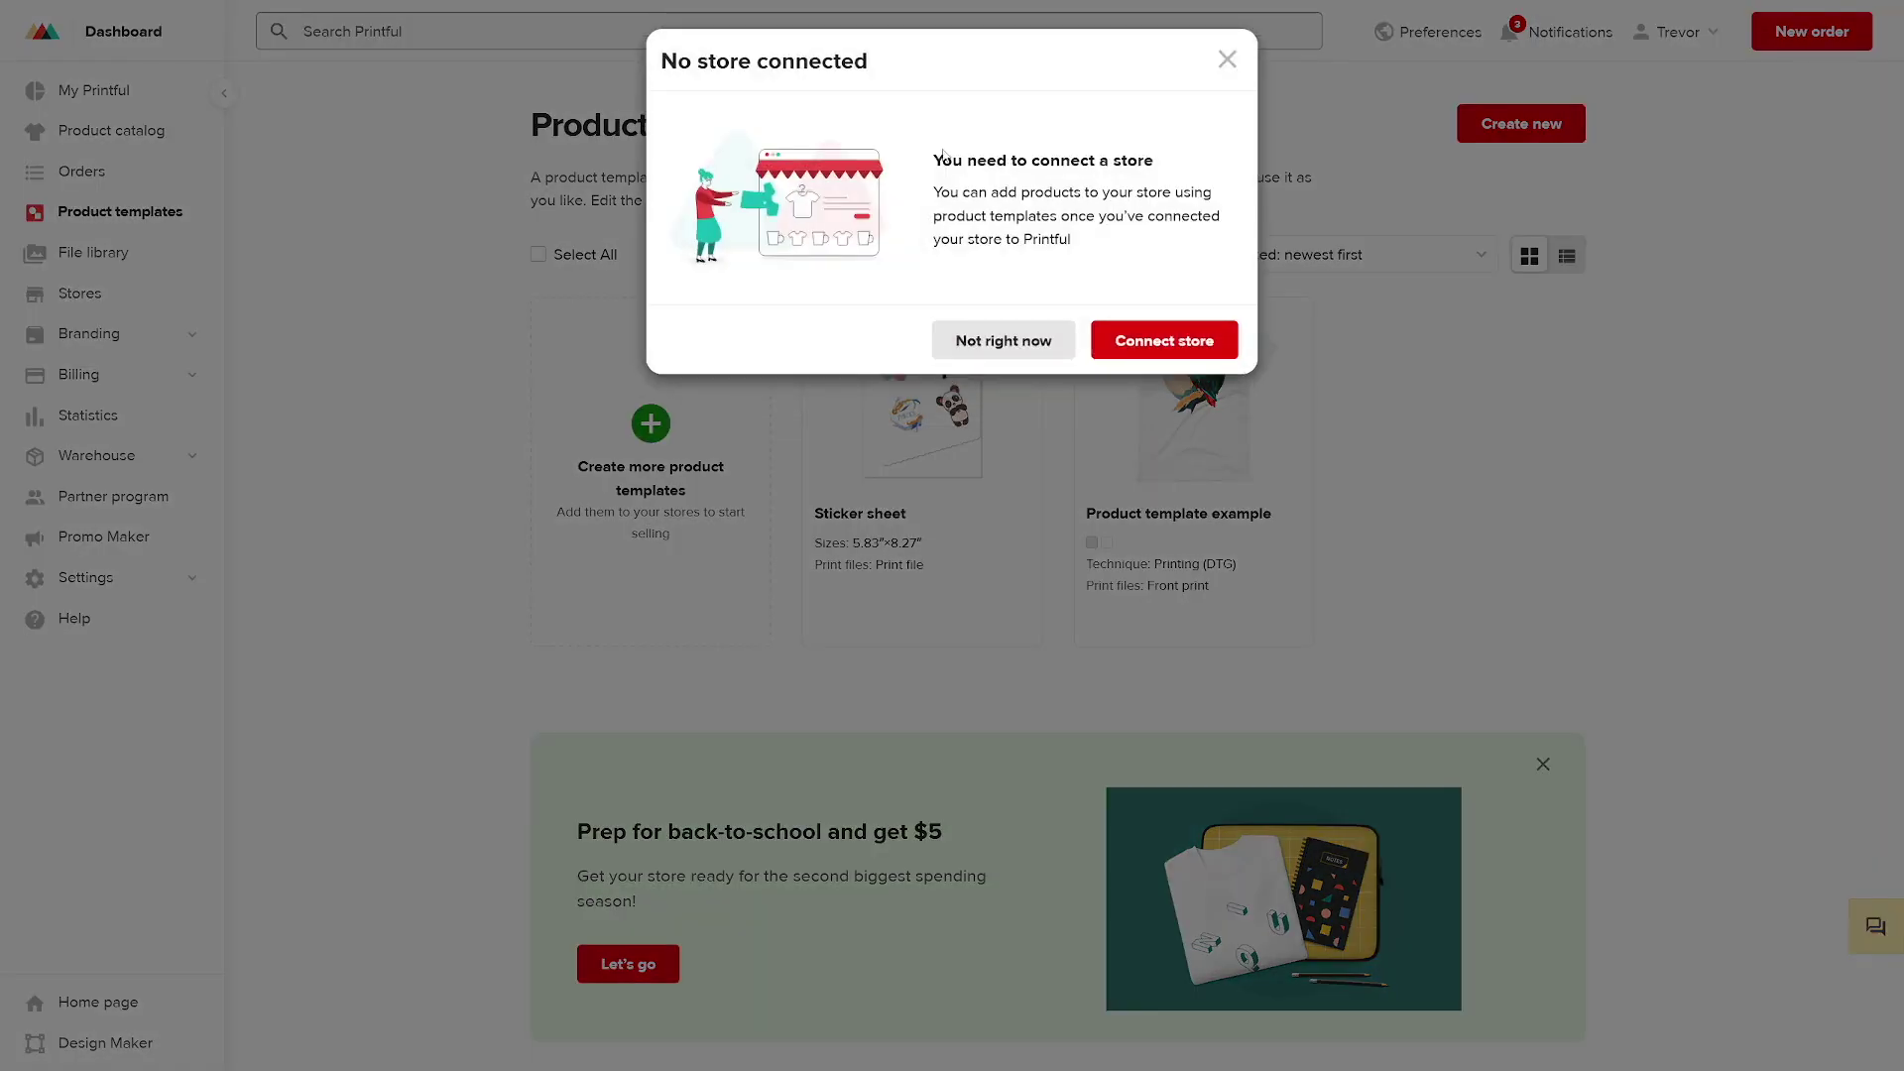
left_click_drag(938, 159, 1140, 165)
left_click(1164, 340)
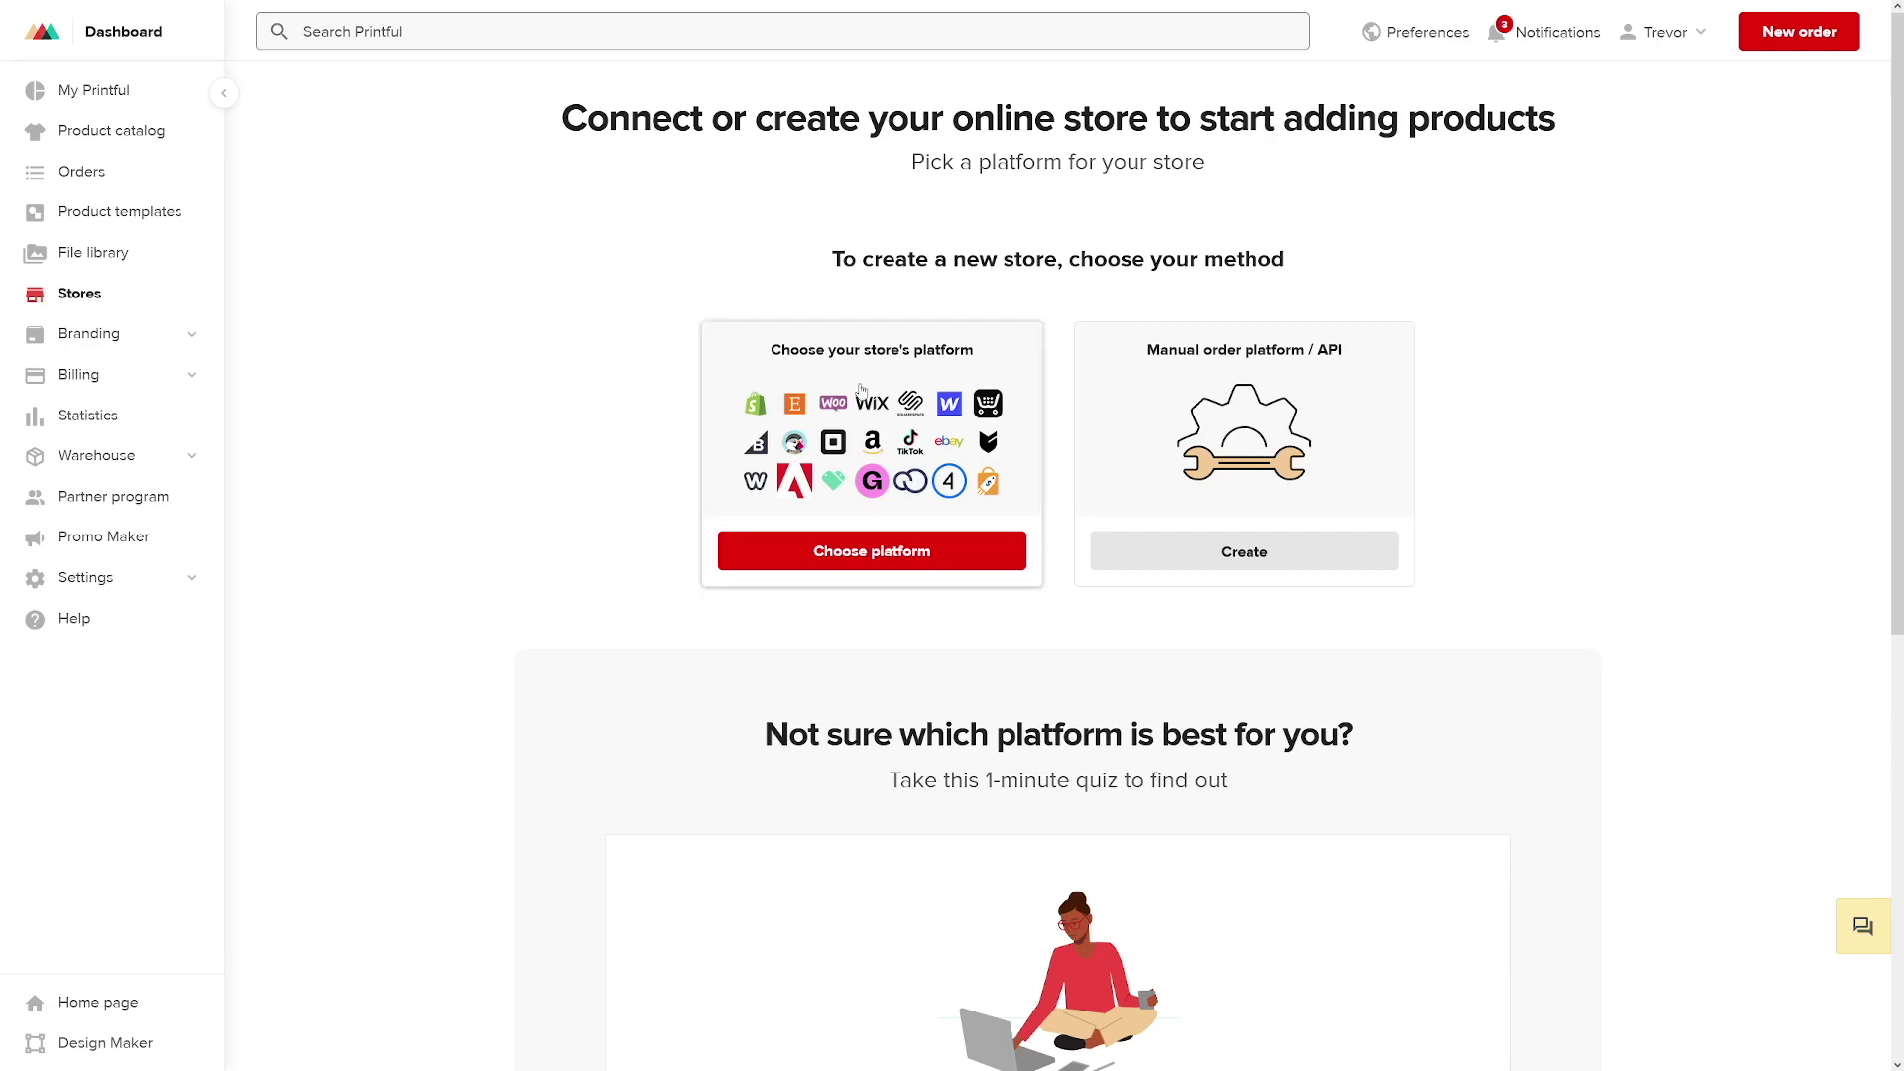
Browse the list of ecommerce platform cards available for connecting a store.
left_click(890, 440)
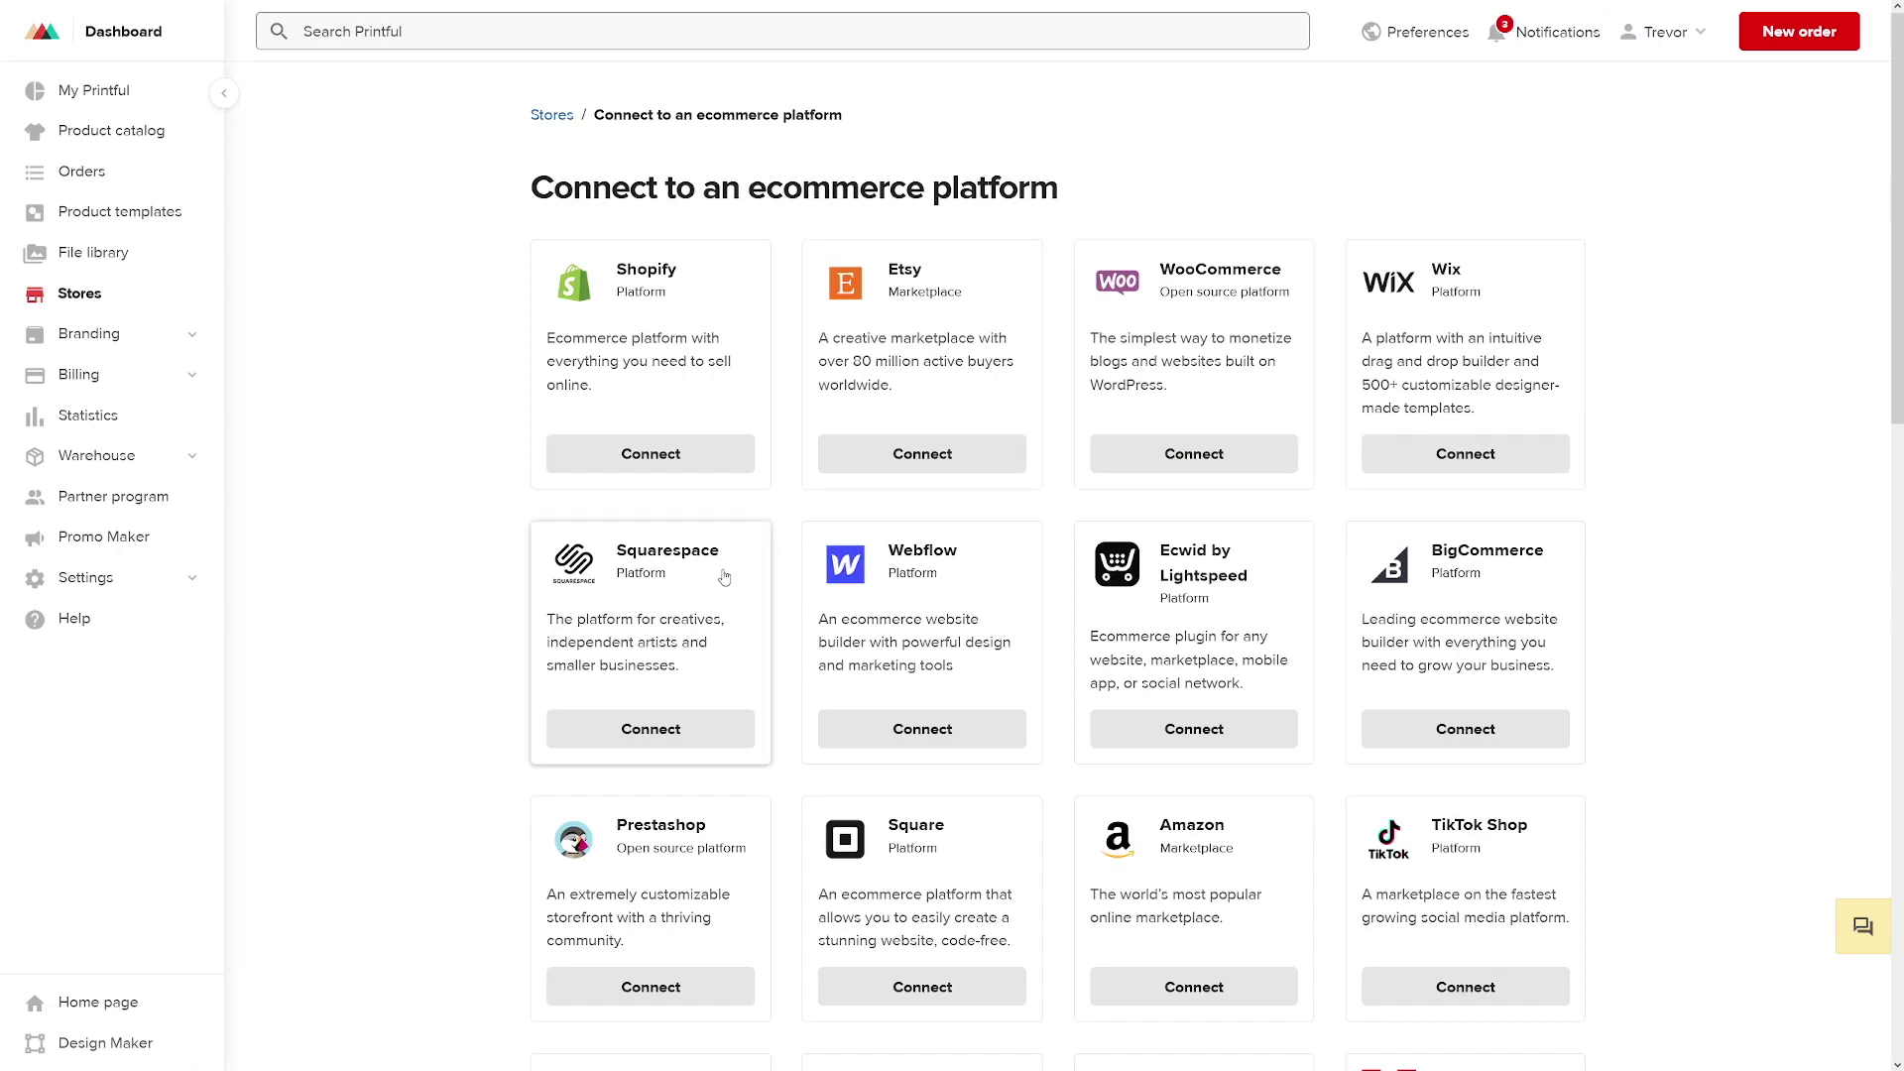
scroll(724, 577, "down", 4)
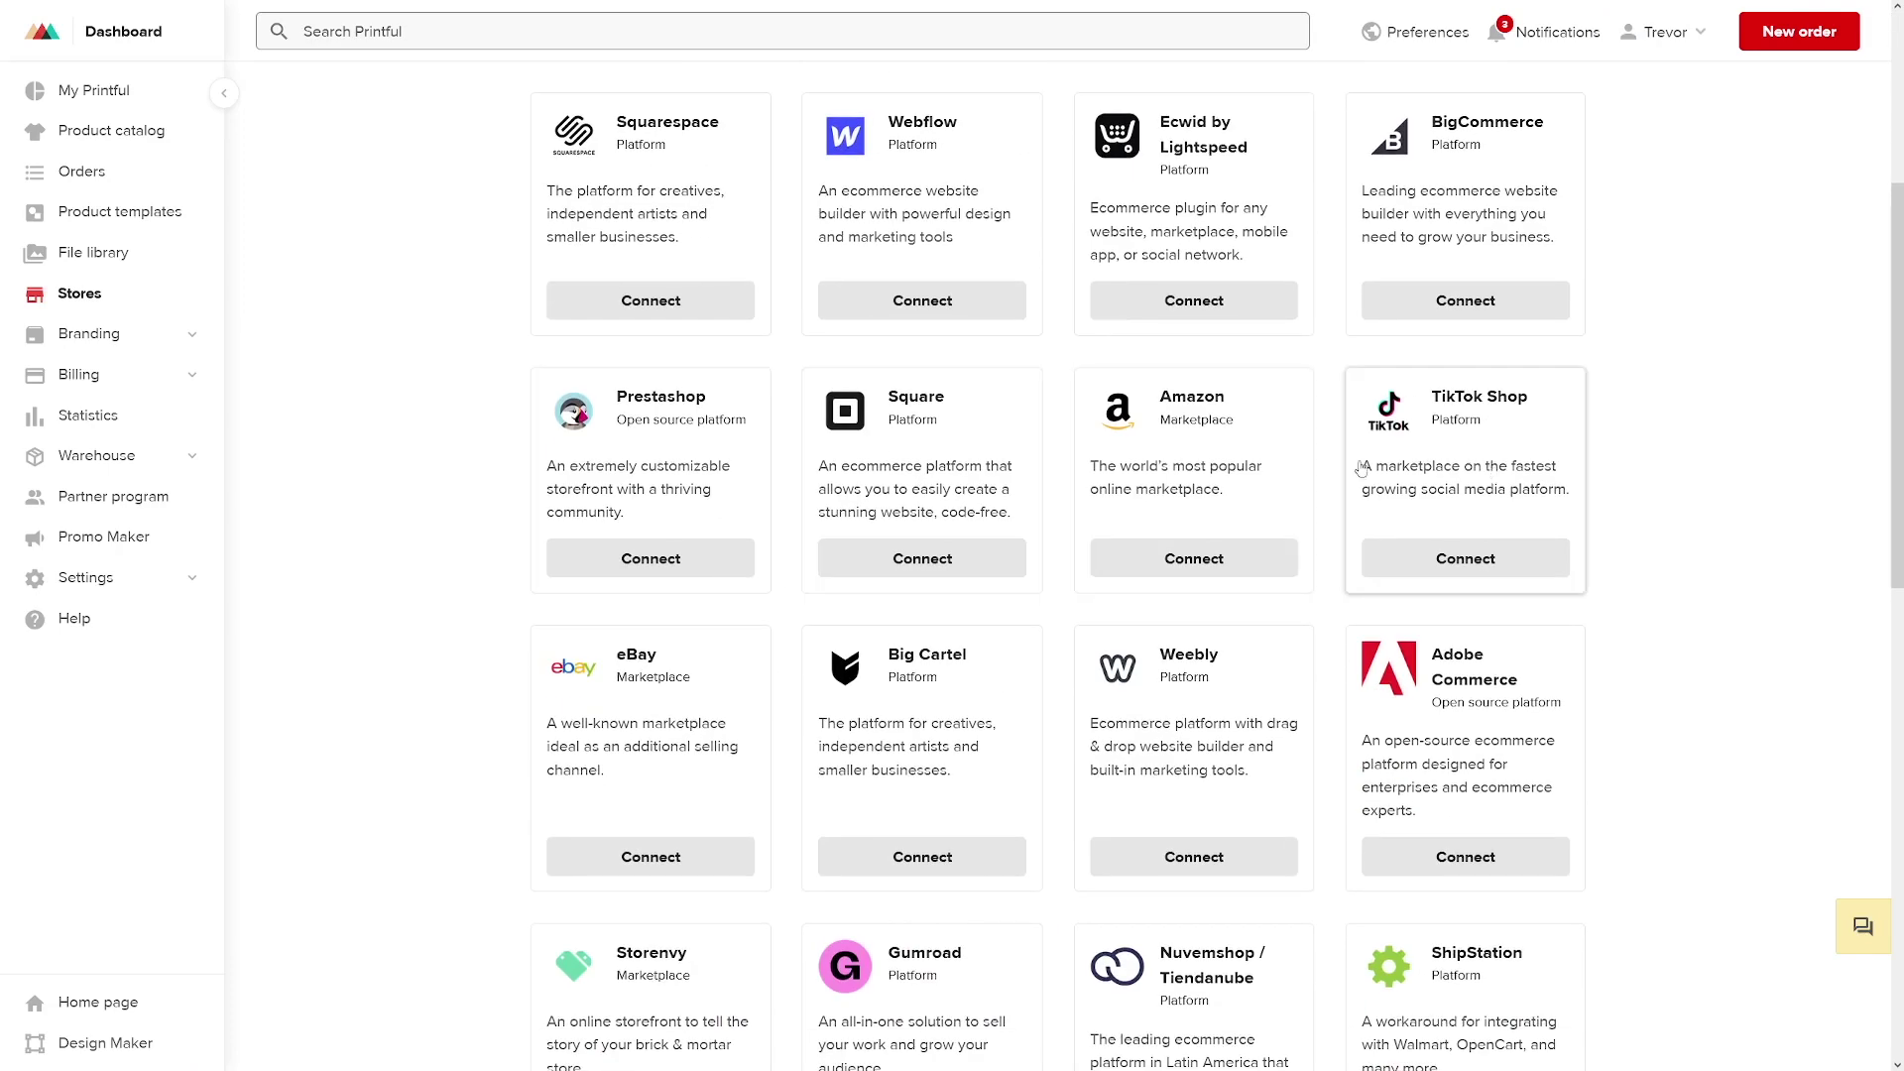
scroll(724, 722, "down", 7)
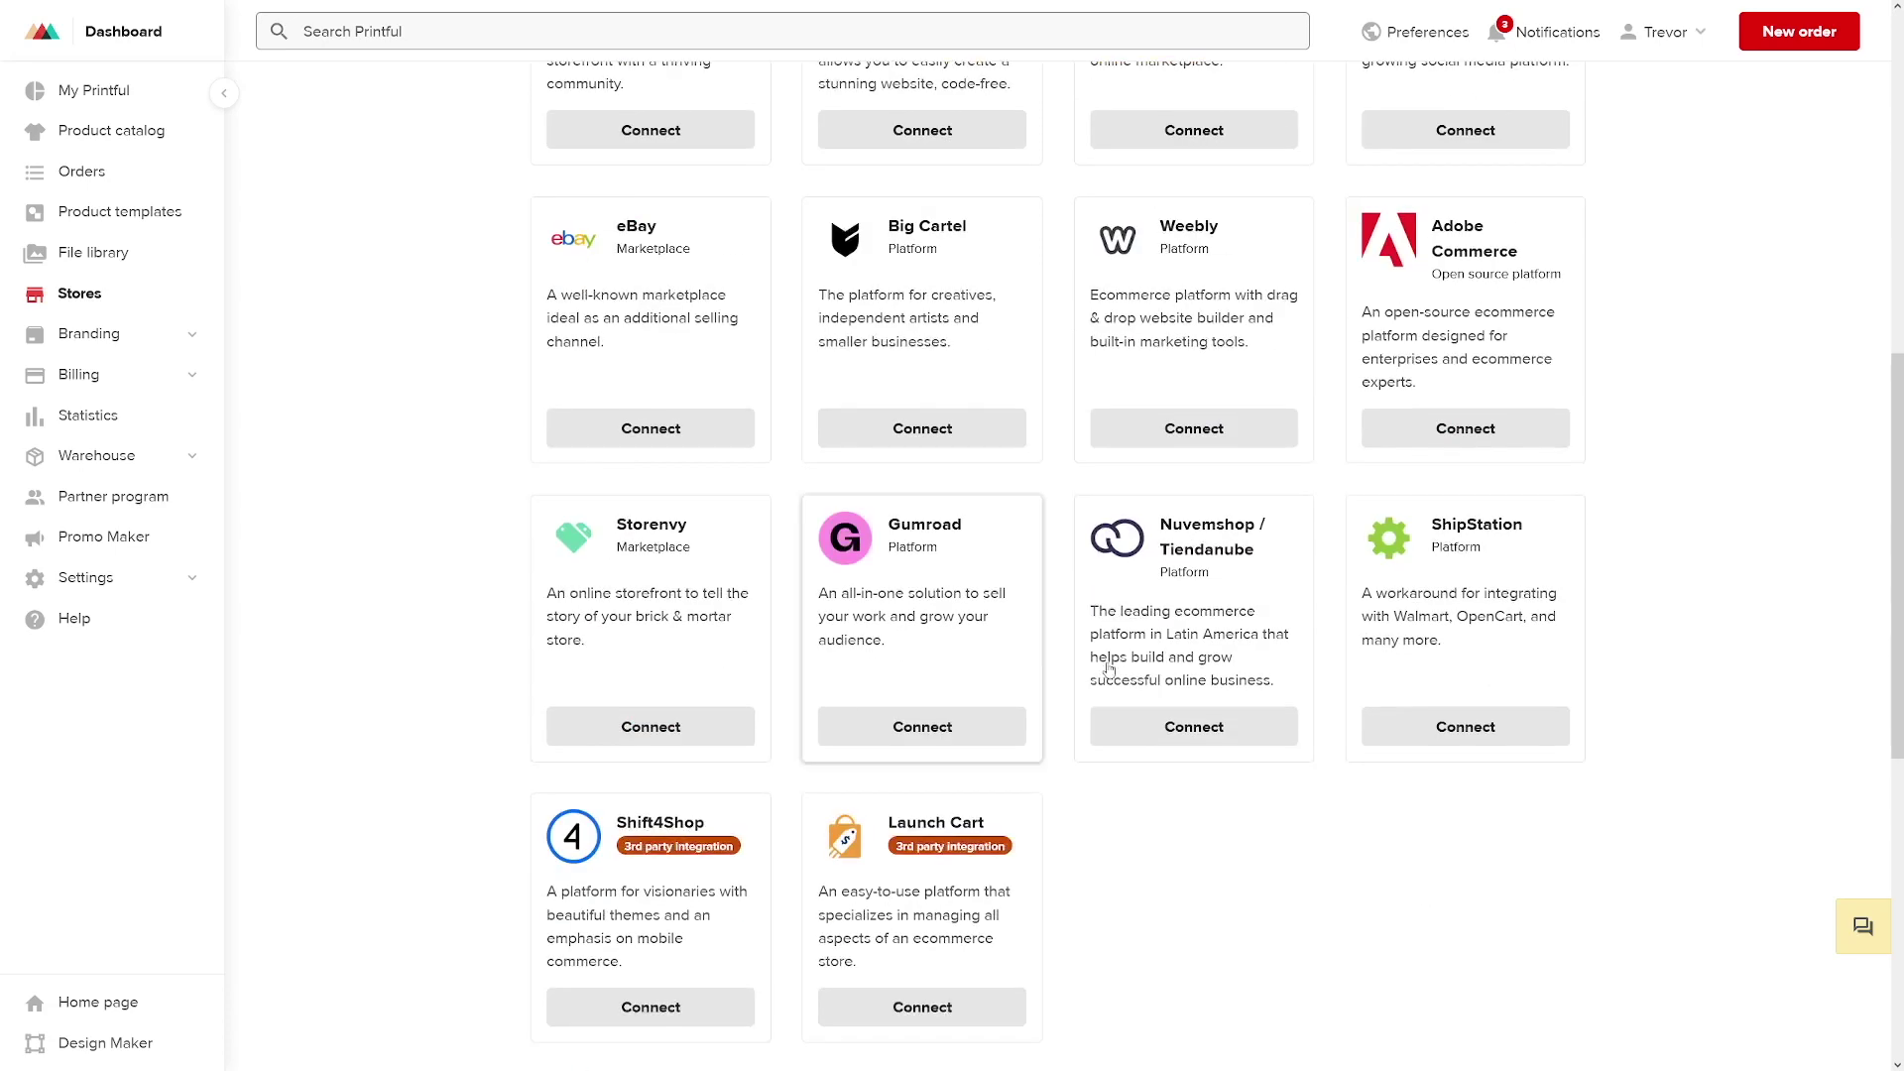
scroll(1133, 653, "up", 11)
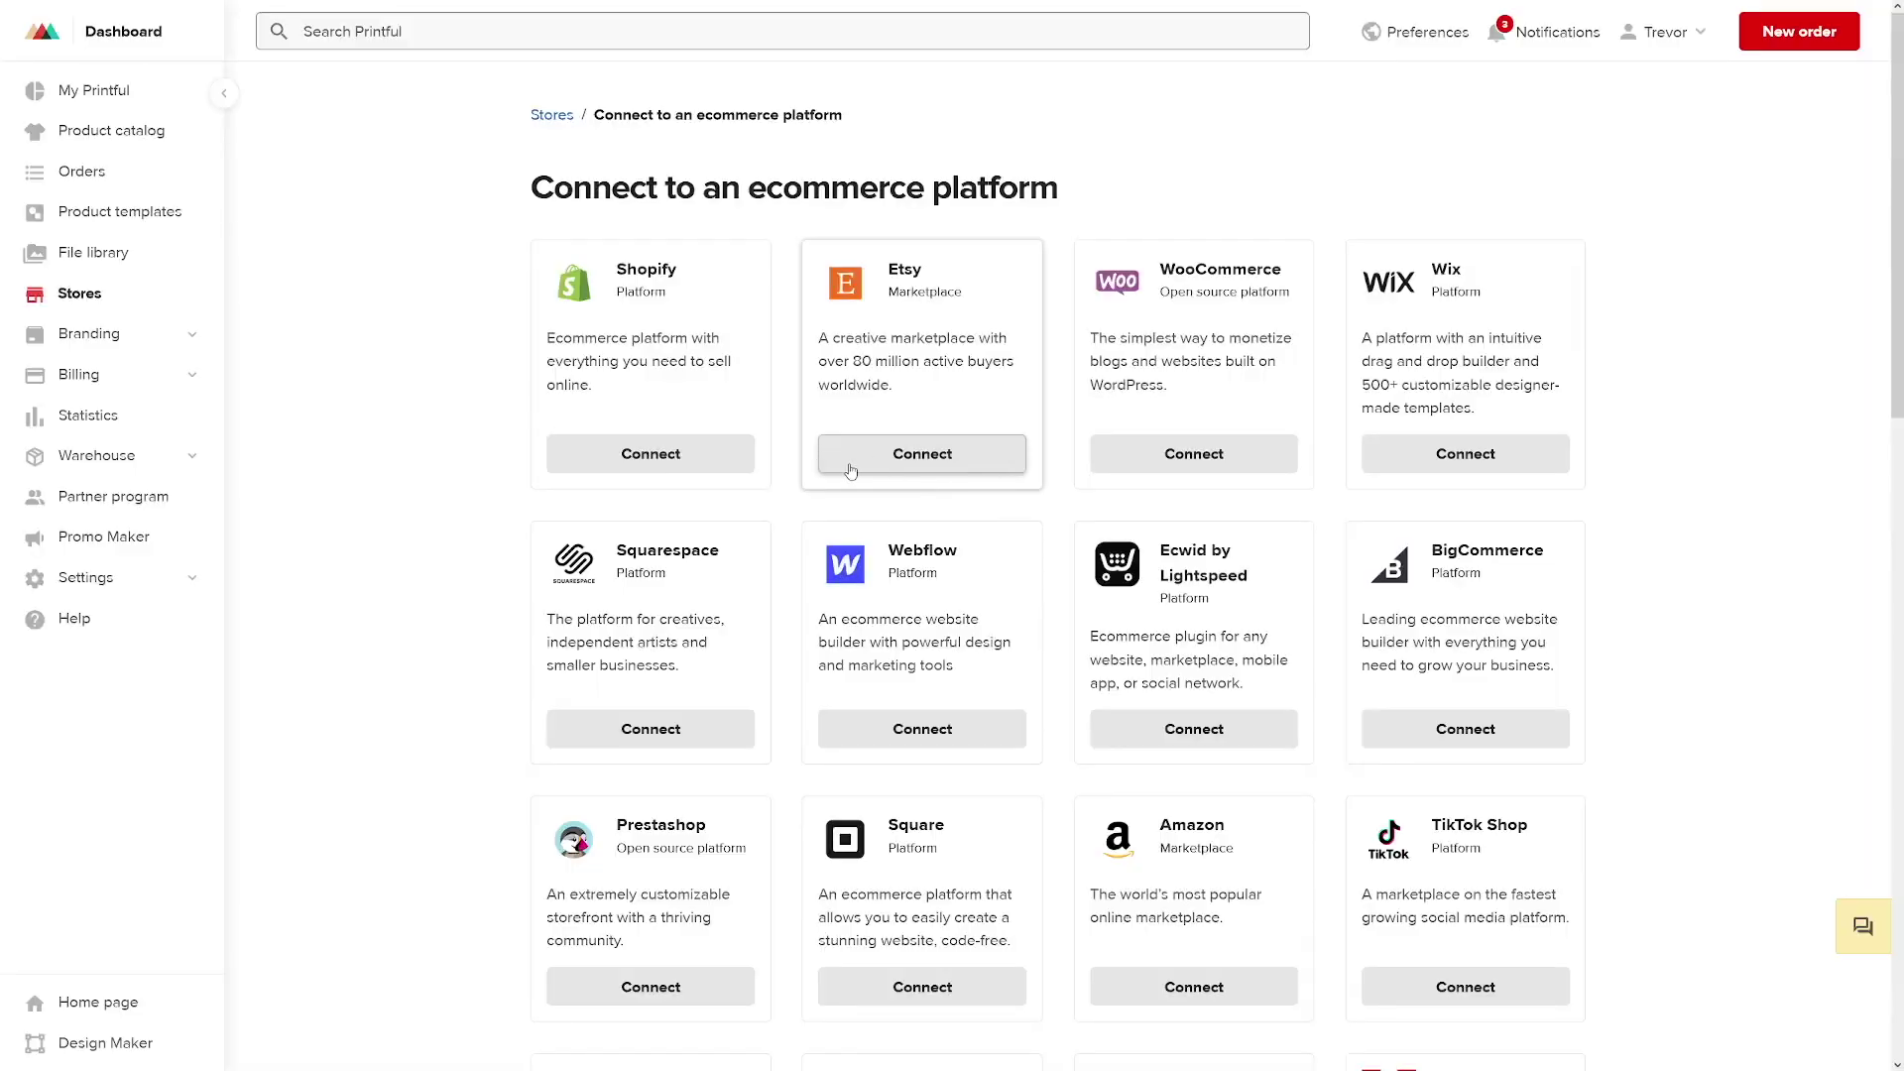
Open the Etsy connection instructions and scroll down to Step 1.
left_click(1002, 470)
scroll(1275, 450, "down", 4)
scroll(1301, 532, "down", 1)
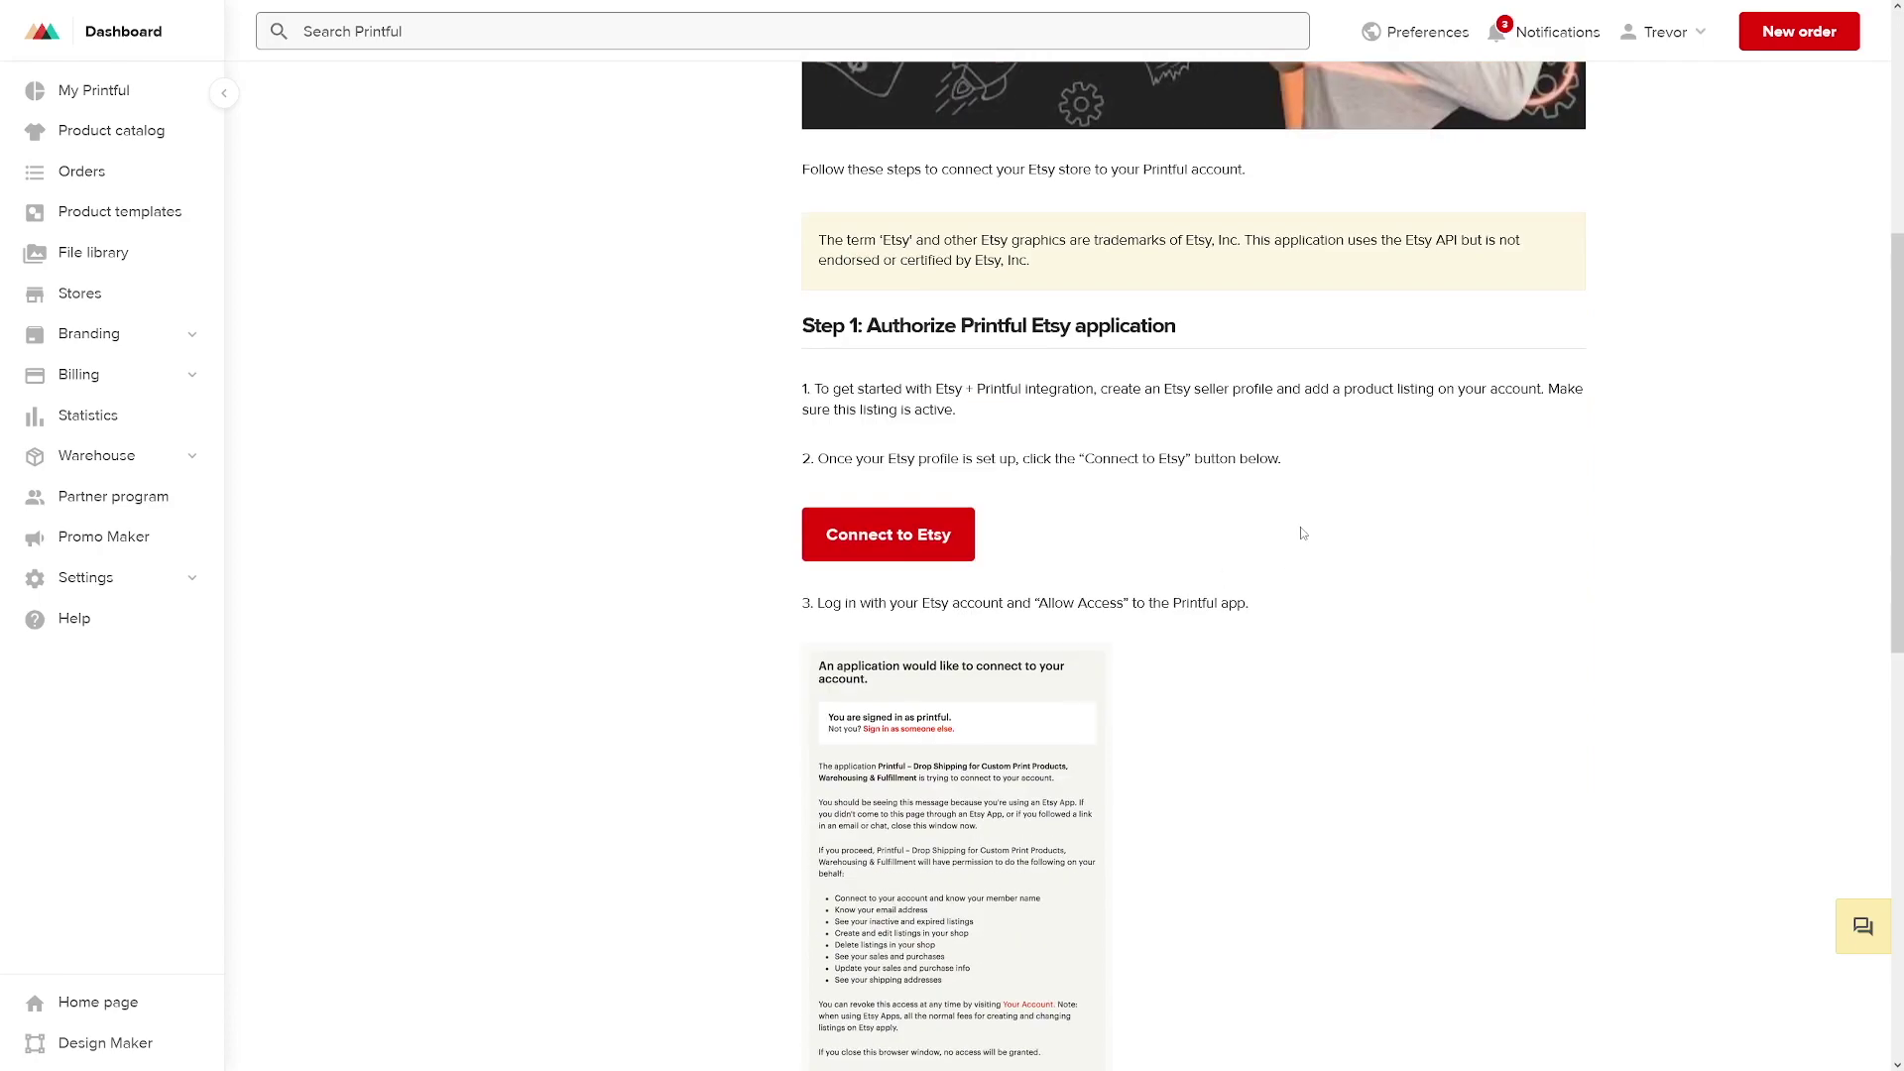
scroll(1520, 359, "up", 5)
scroll(1520, 359, "down", 5)
scroll(1423, 633, "down", 5)
scroll(1420, 627, "up", 10)
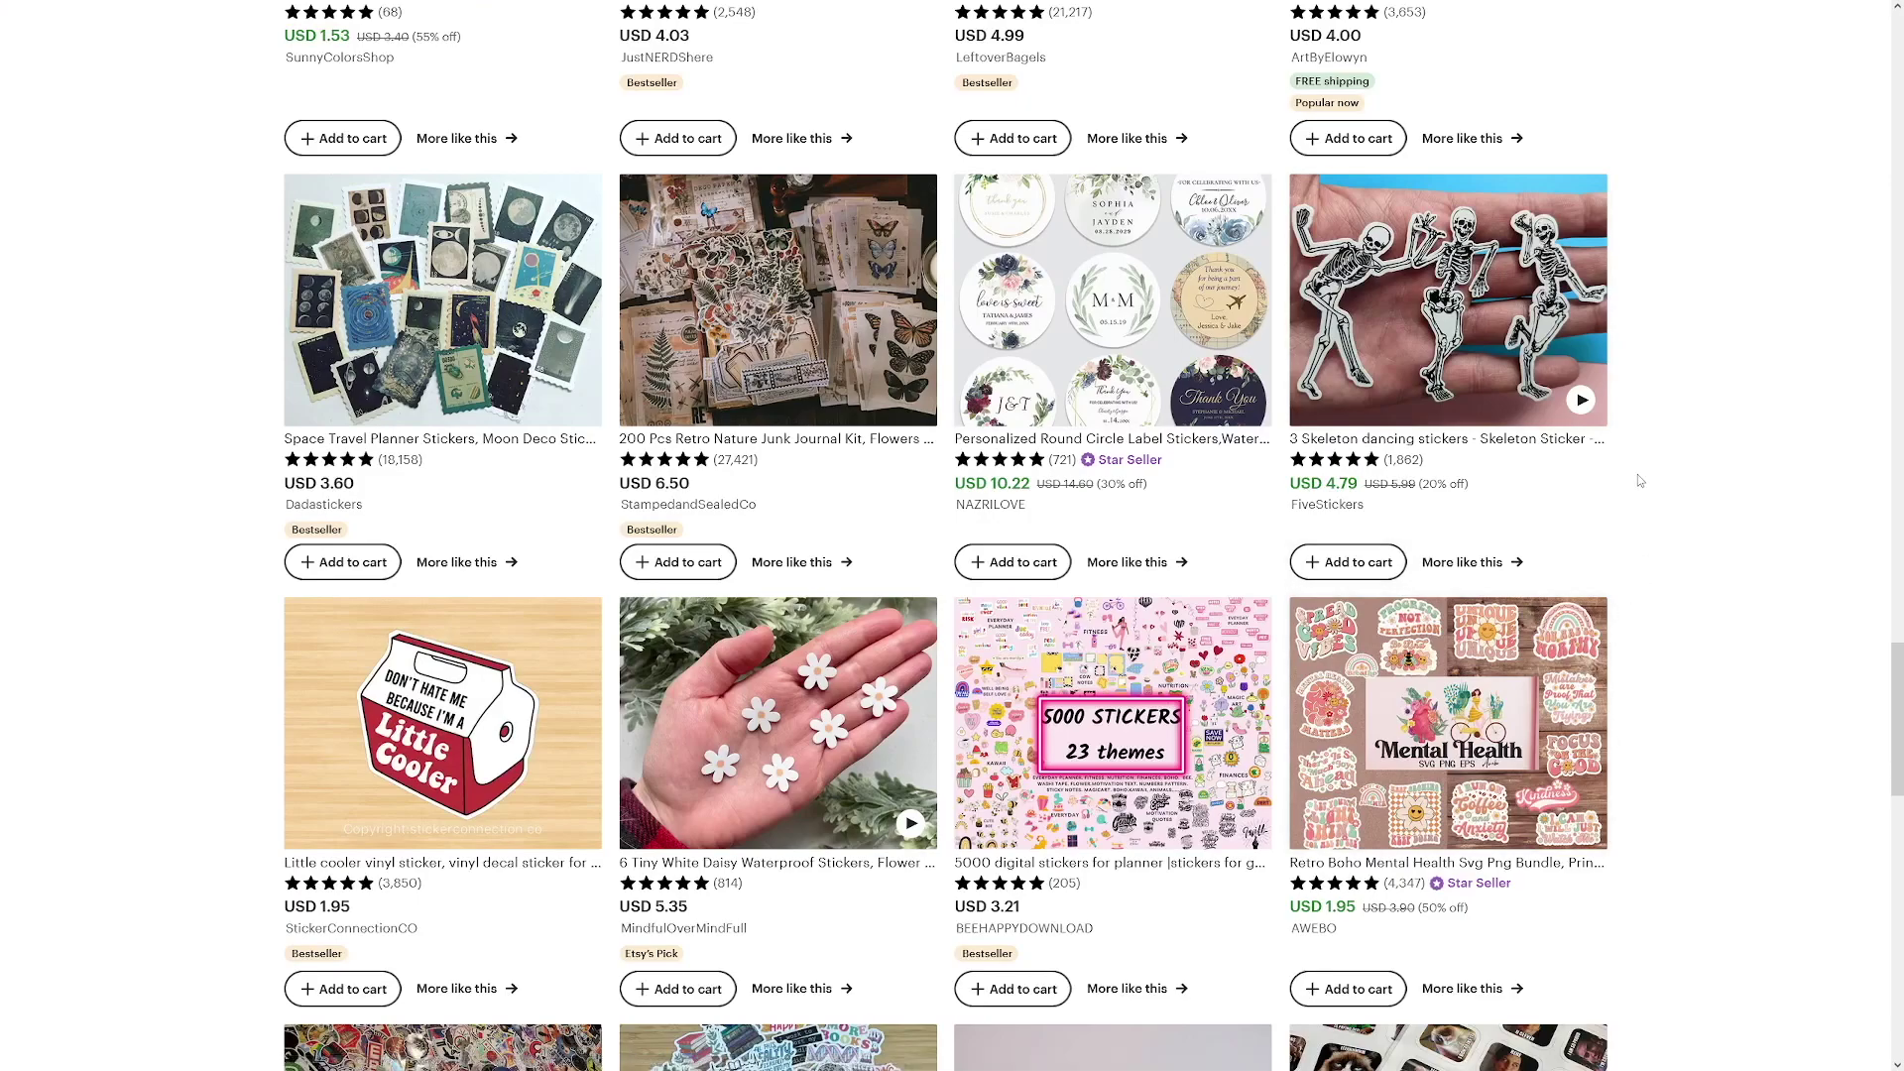
Scroll the Etsy sticker results down to the pack, sheet, laptop and svg suggestions.
scroll(1638, 480, "down", 4)
scroll(1638, 484, "down", 3)
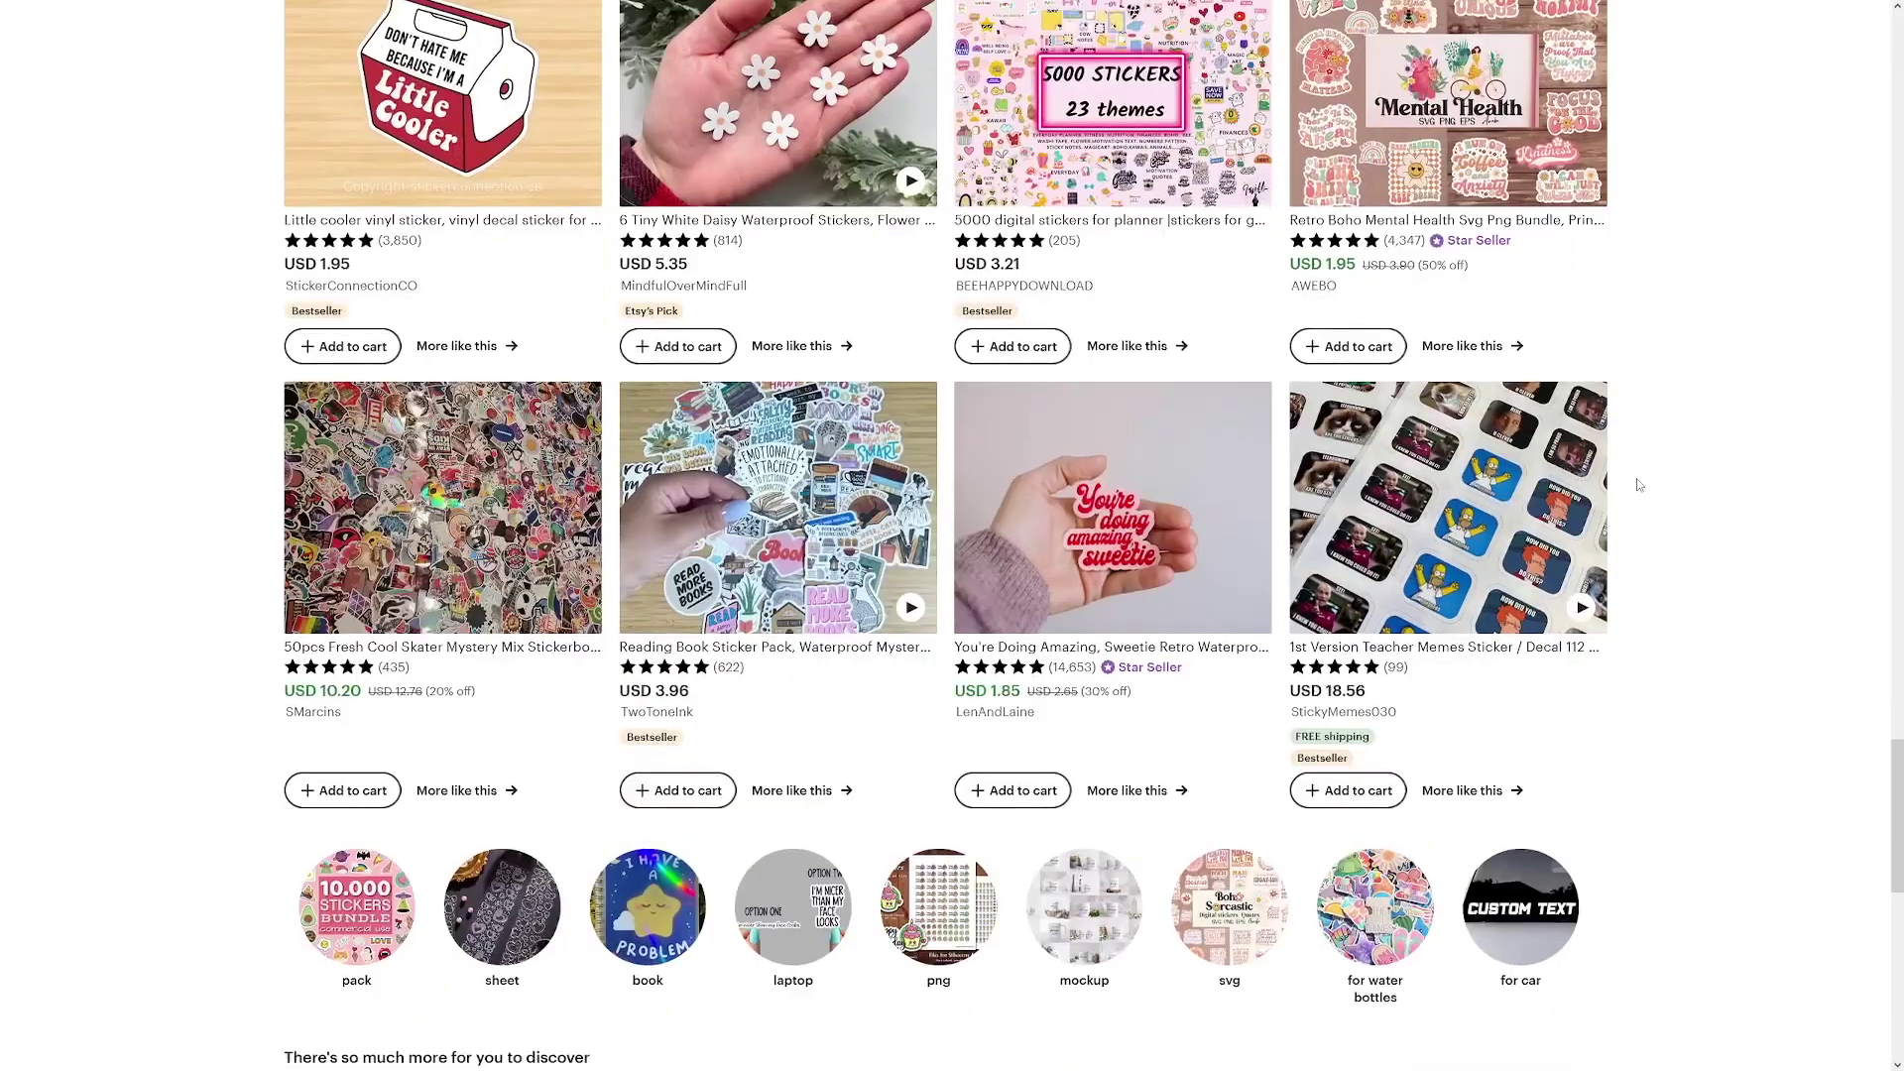